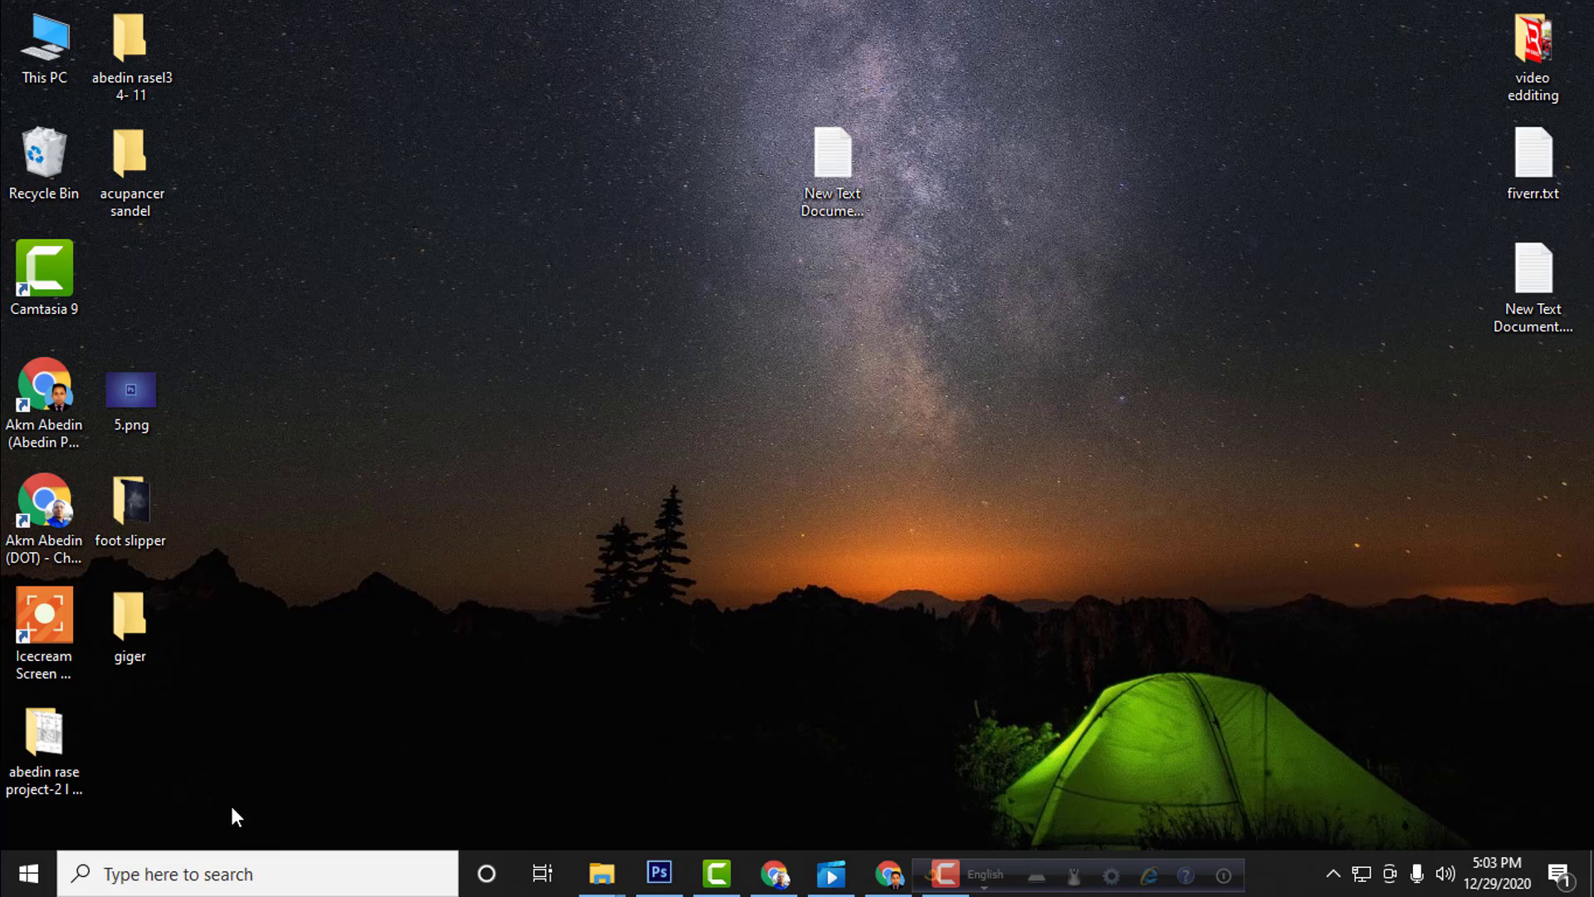
Step: Launch Excel 2016 and create a new blank workbook
click(194, 870)
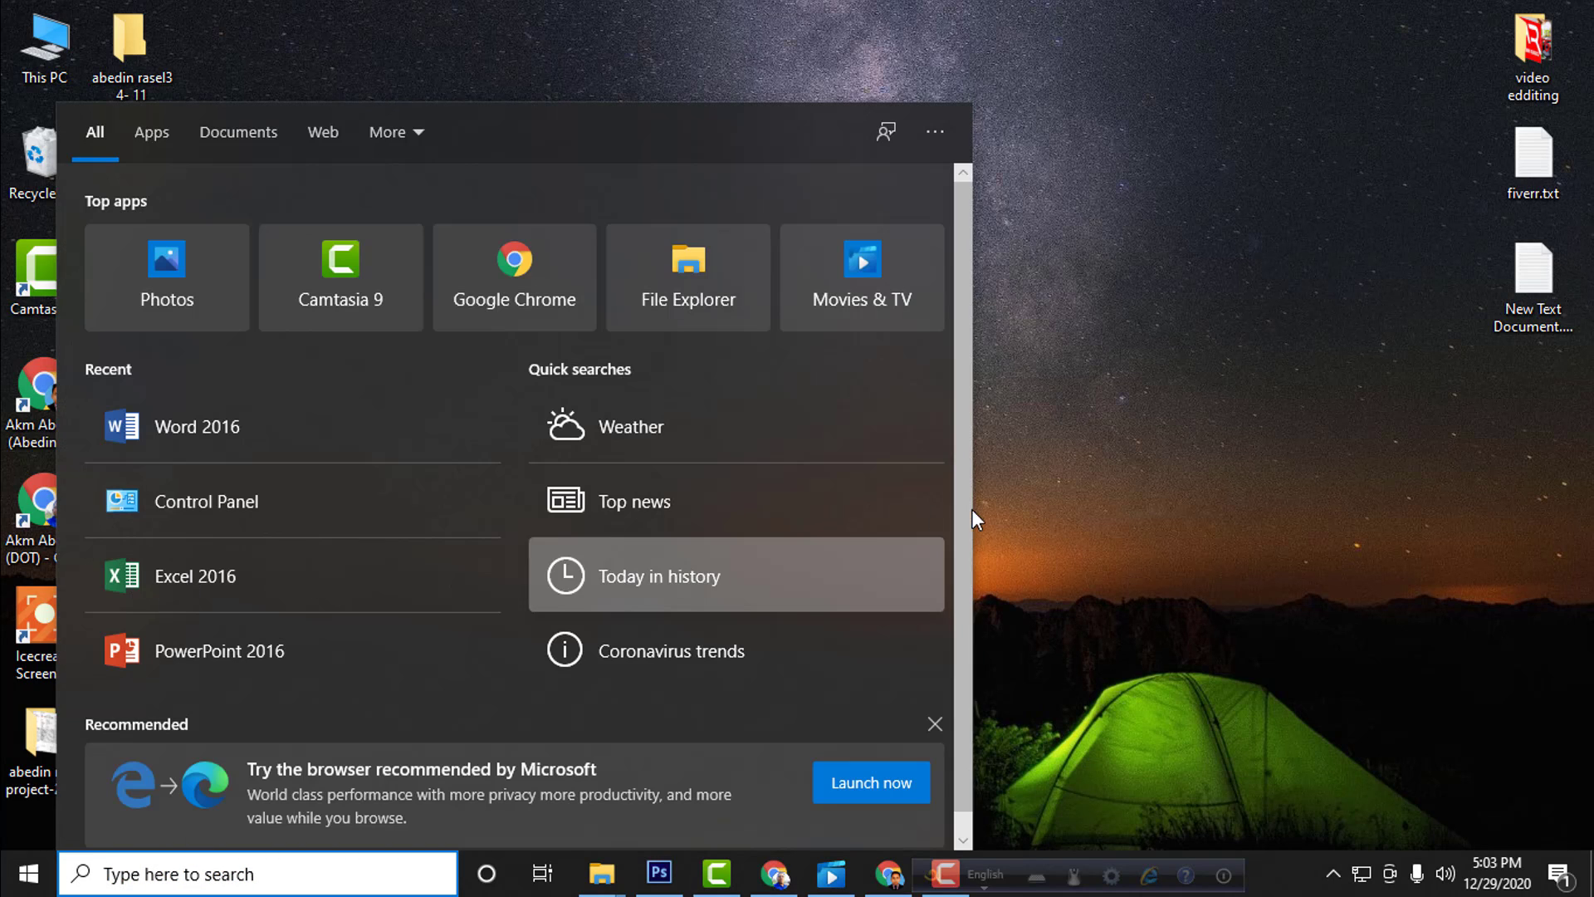
click(199, 584)
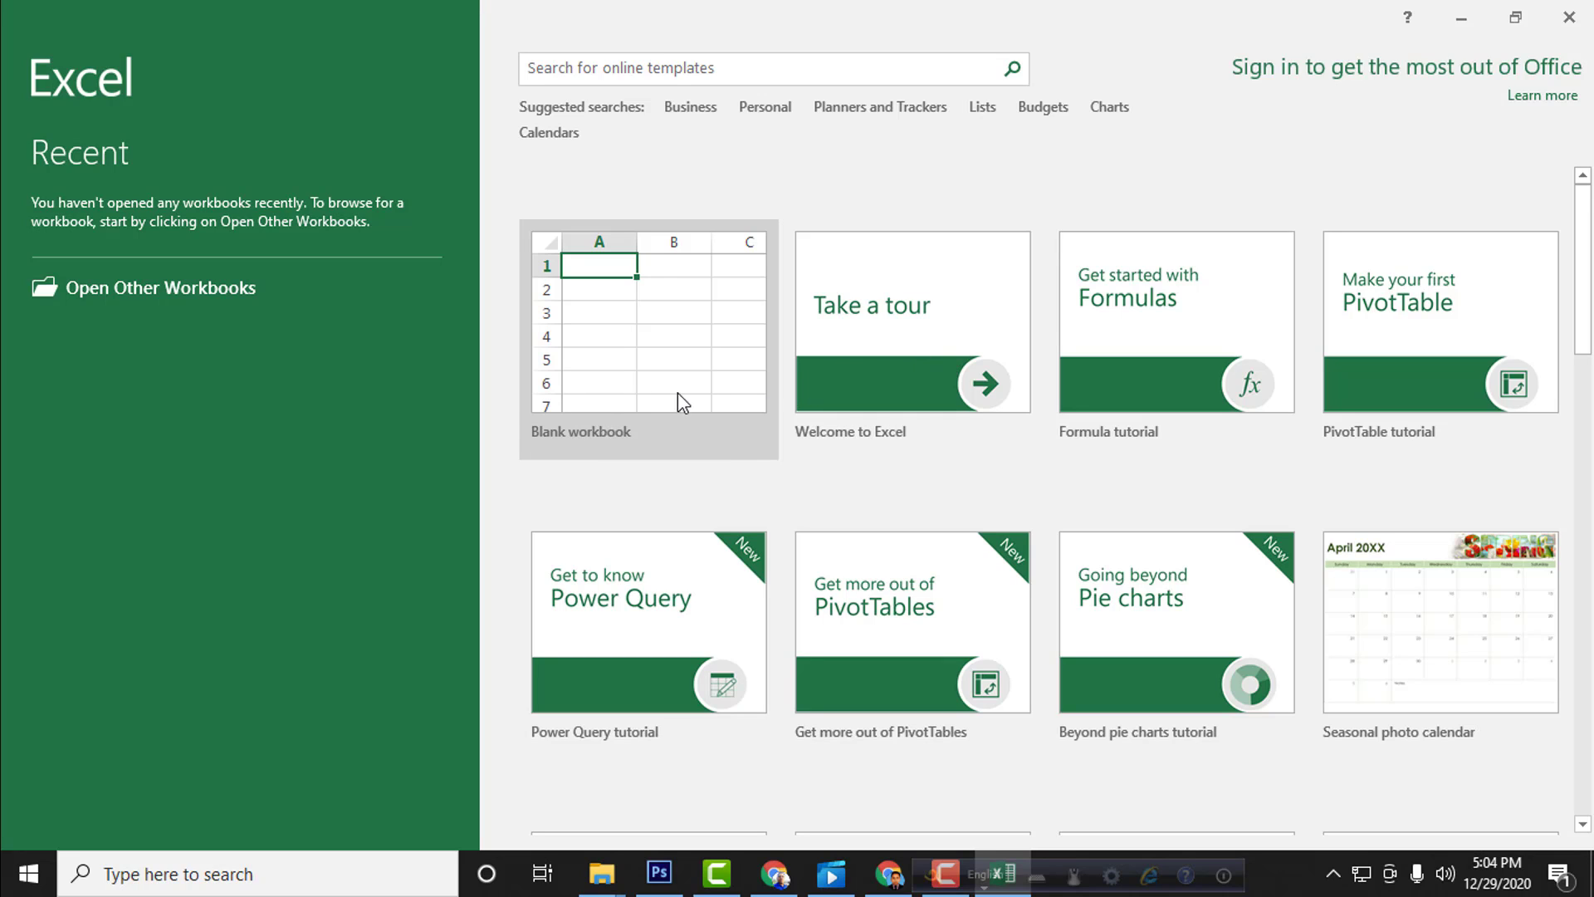
click(629, 350)
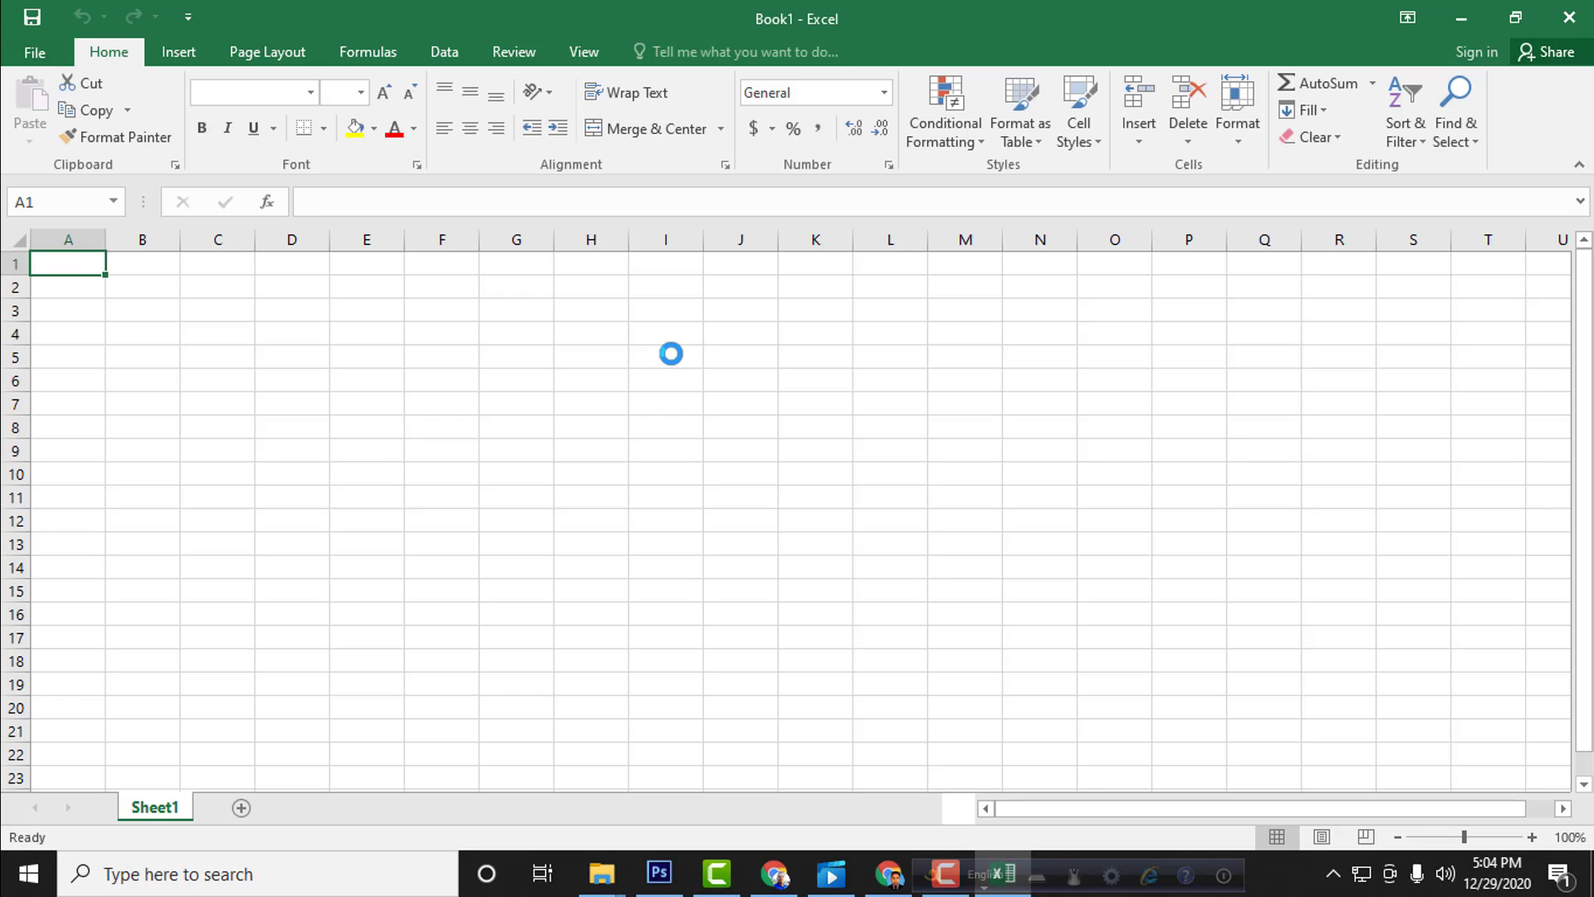
click(397, 355)
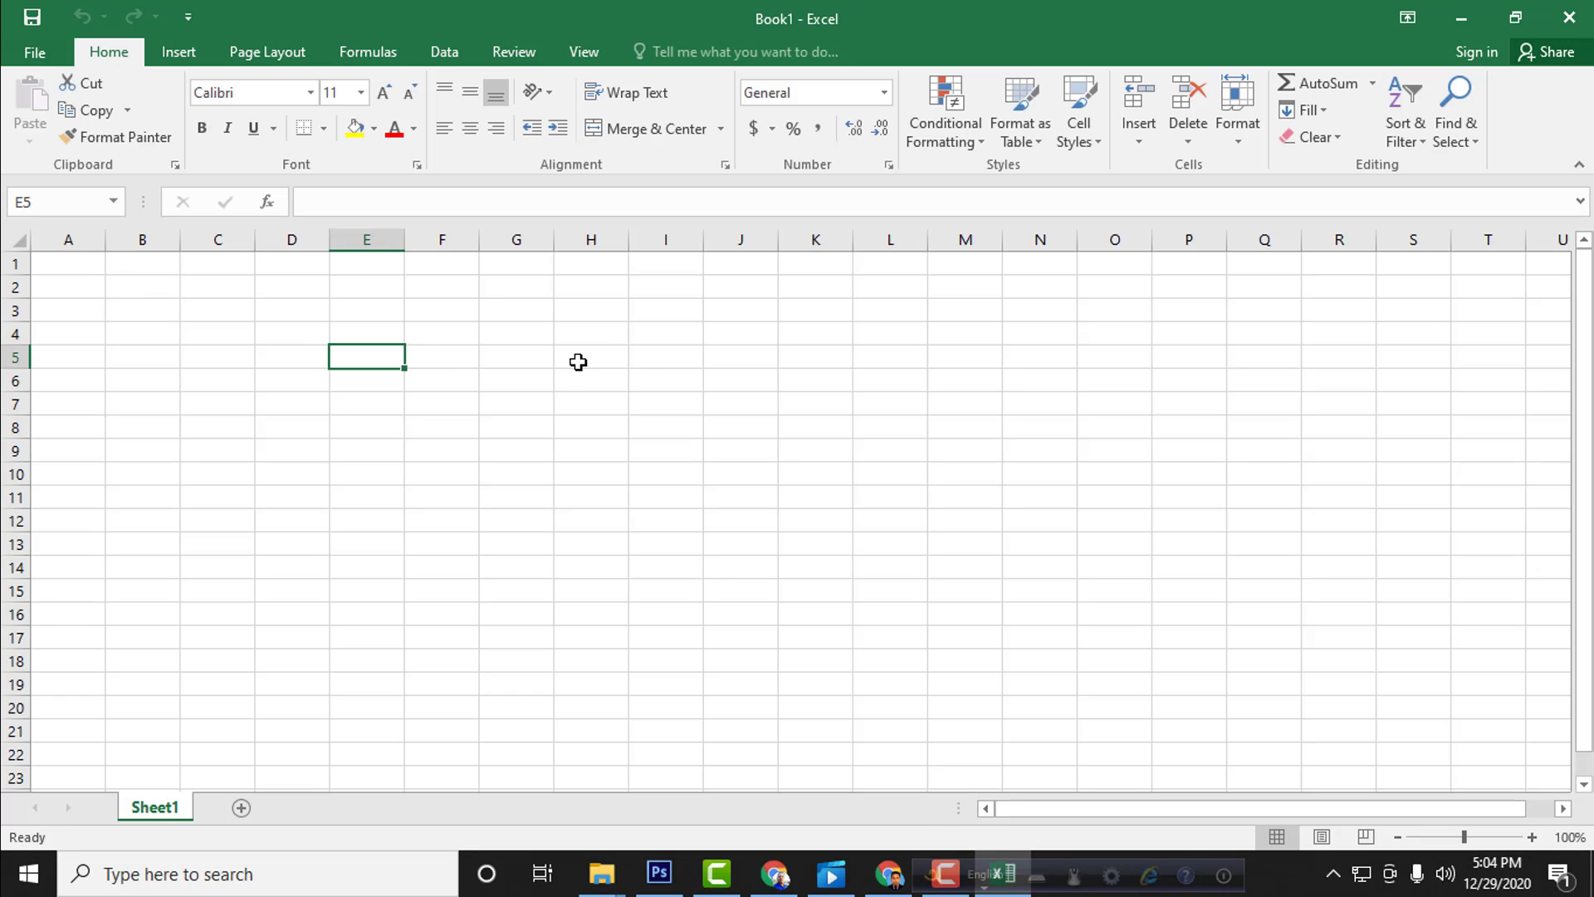
click(576, 359)
click(375, 404)
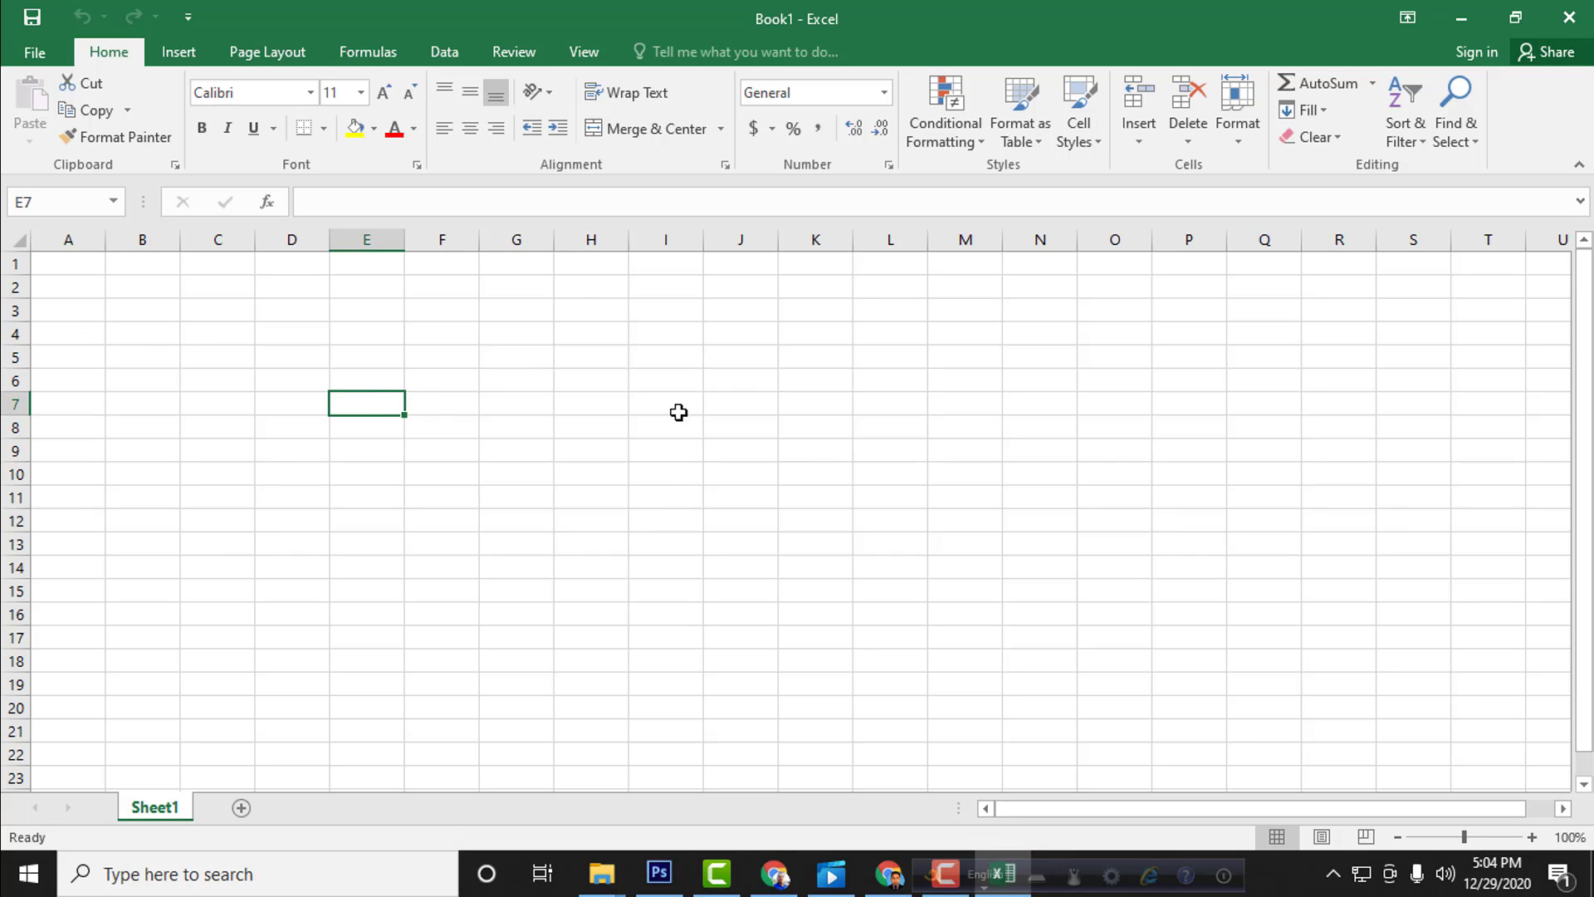
click(388, 339)
click(420, 397)
click(324, 409)
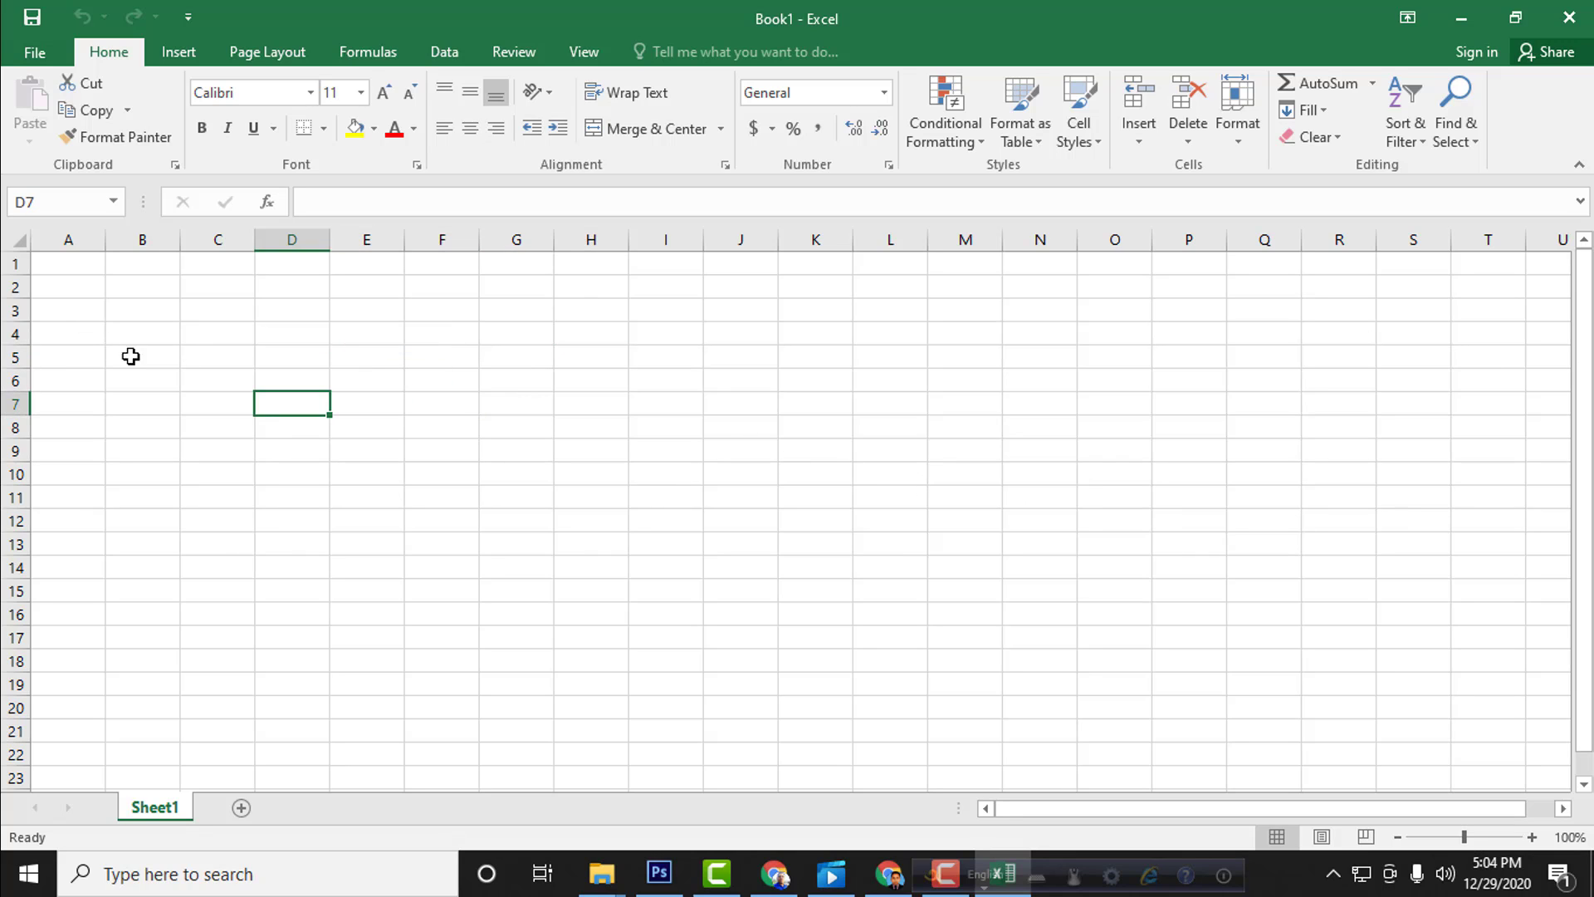
click(65, 311)
click(141, 337)
click(218, 334)
click(491, 332)
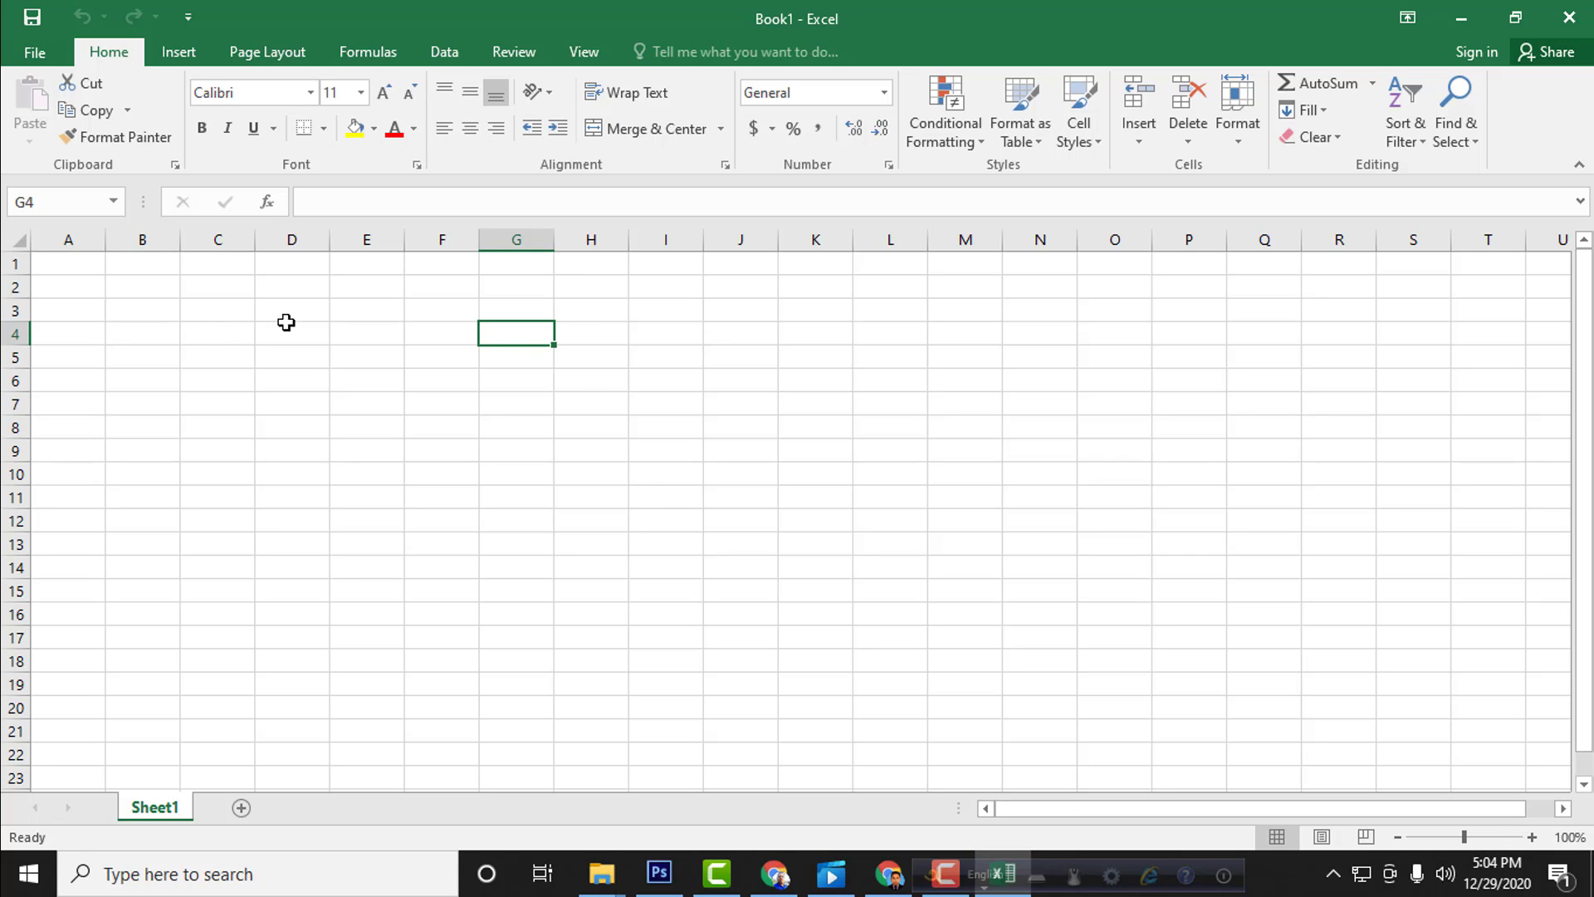
click(277, 352)
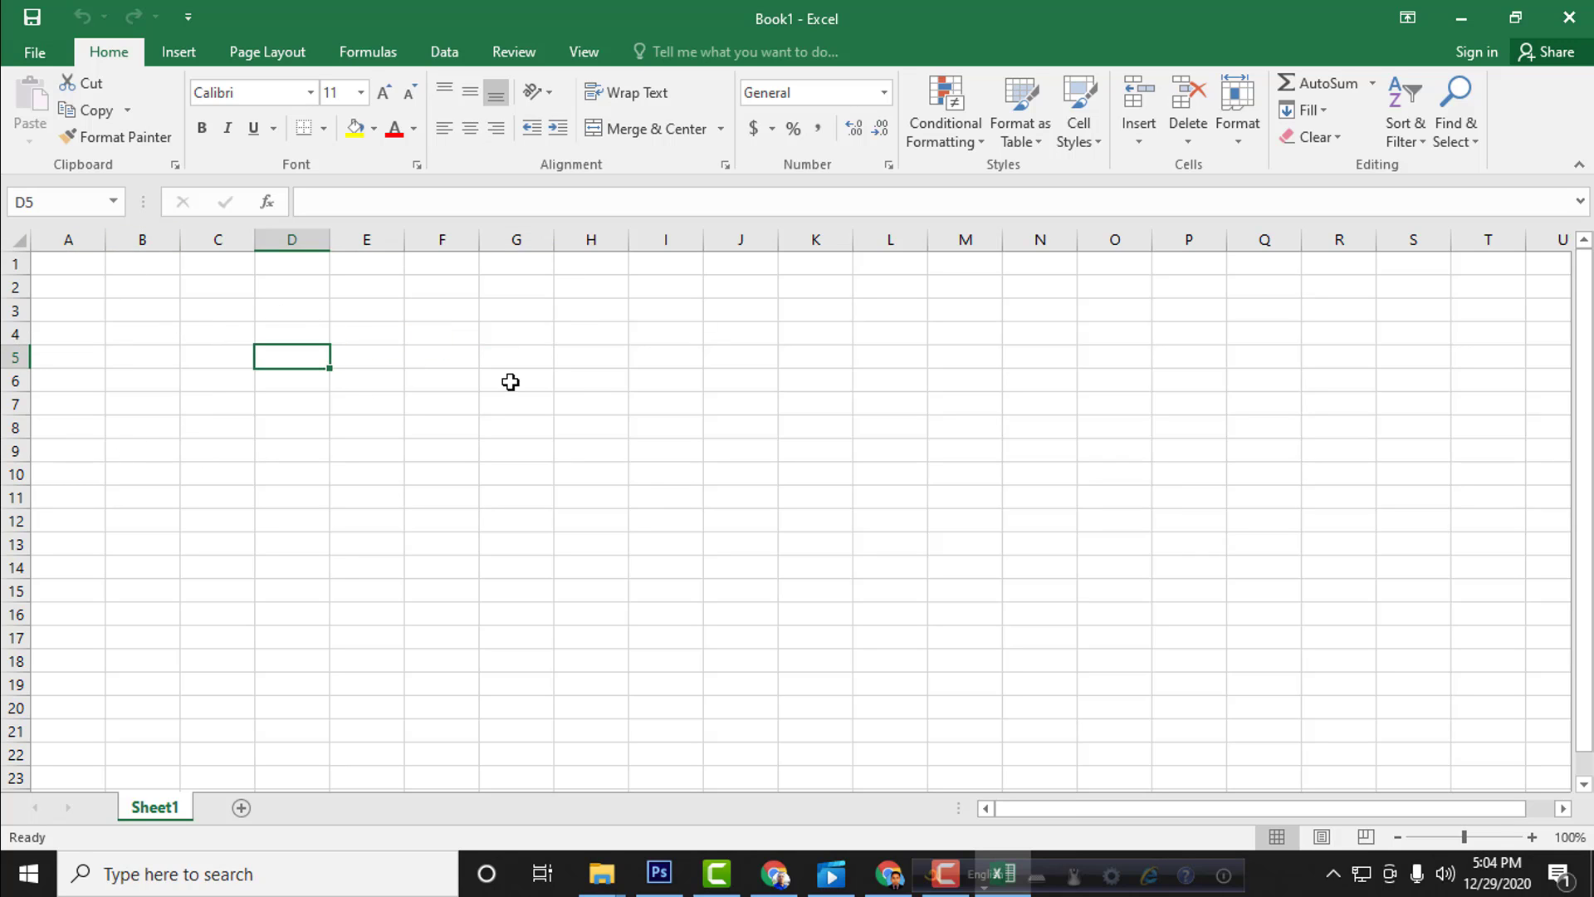
click(508, 380)
click(686, 383)
click(807, 408)
click(683, 496)
click(448, 441)
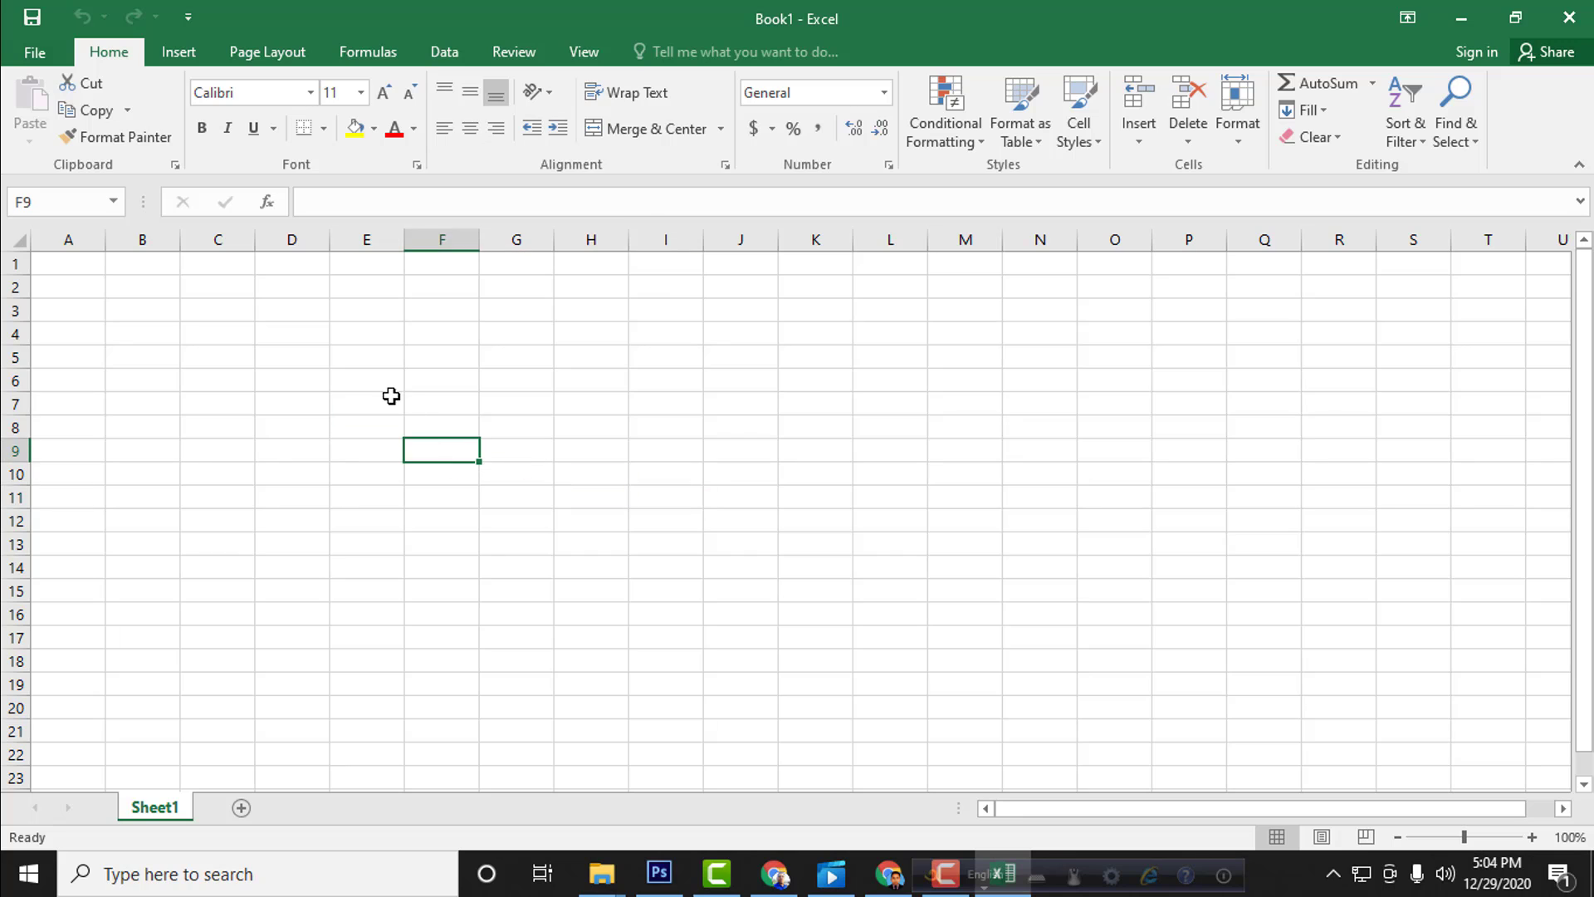
click(417, 366)
click(448, 423)
click(541, 432)
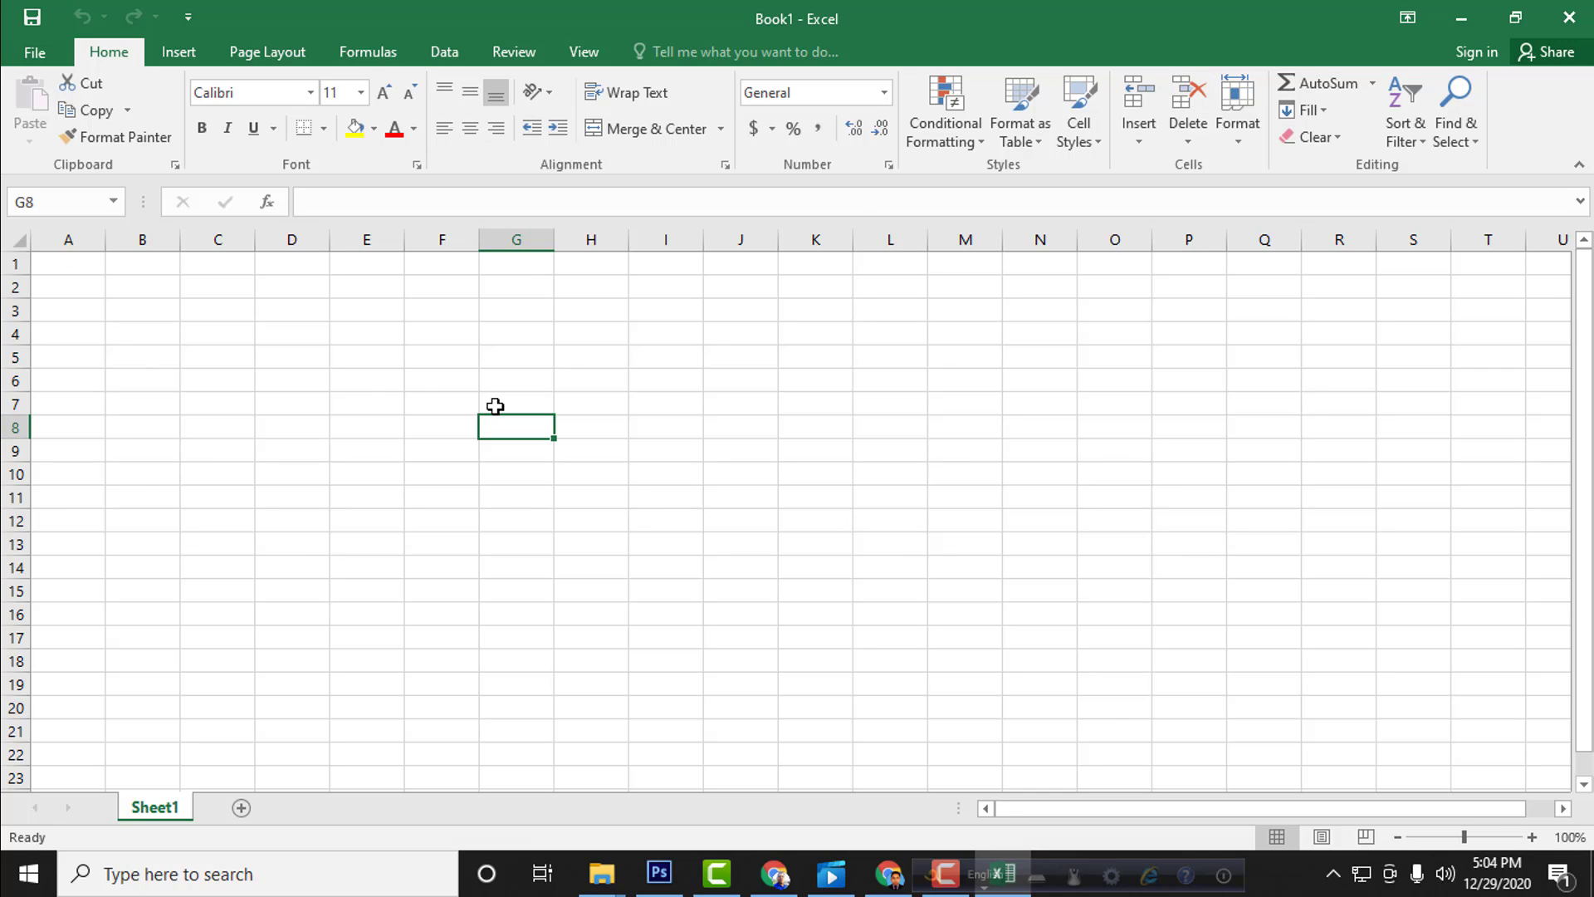
Step: View the worksheet's zoom magnification options and dismiss them
click(1565, 837)
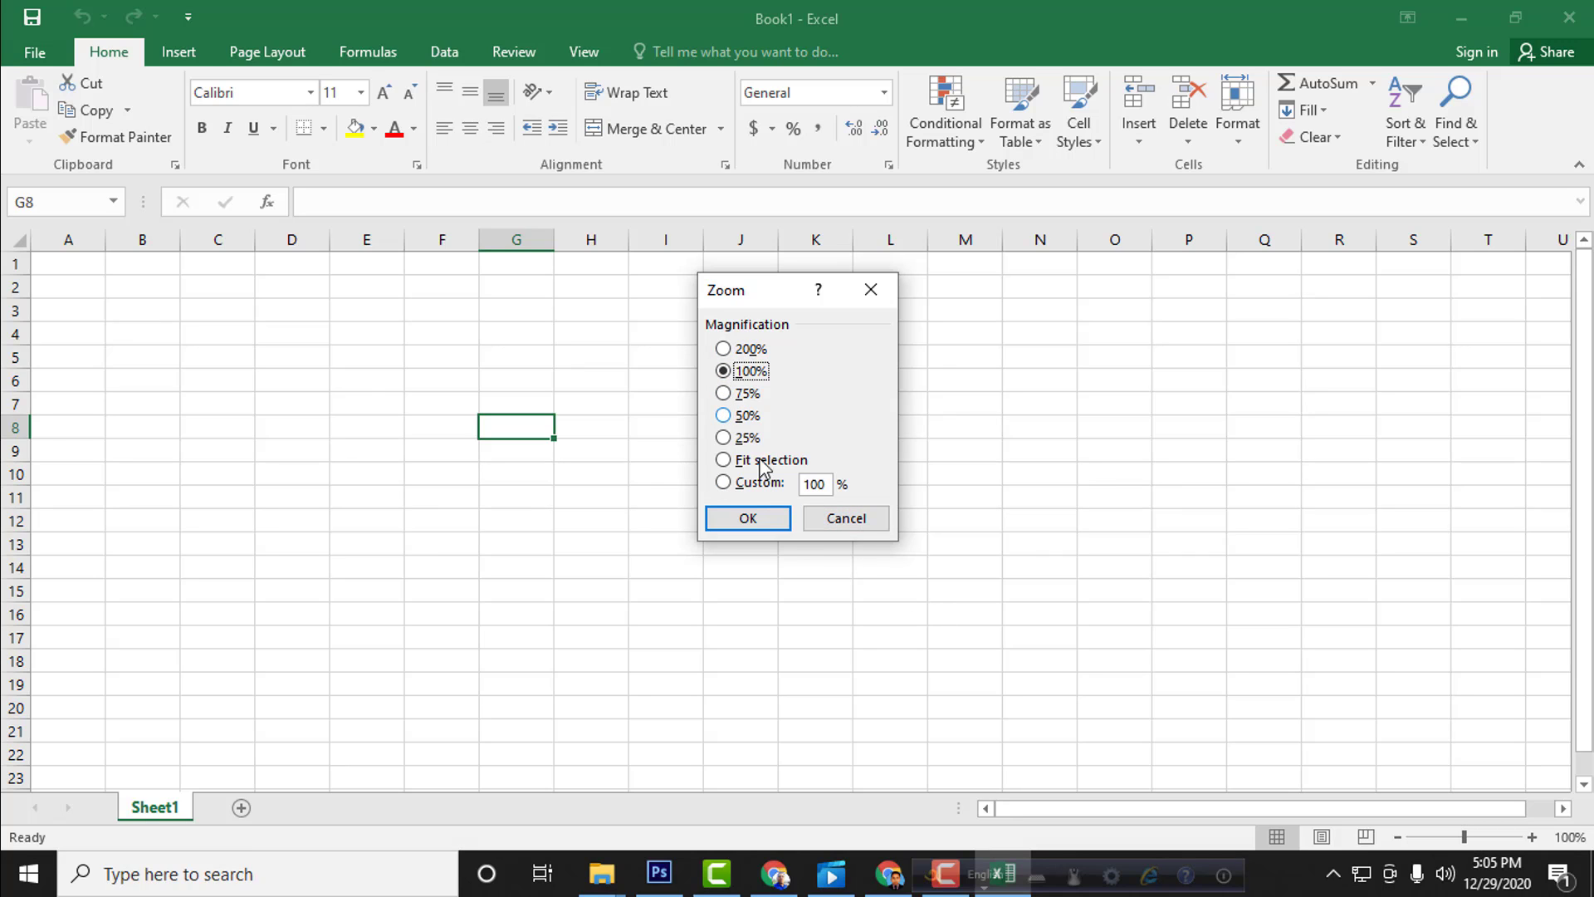
click(846, 521)
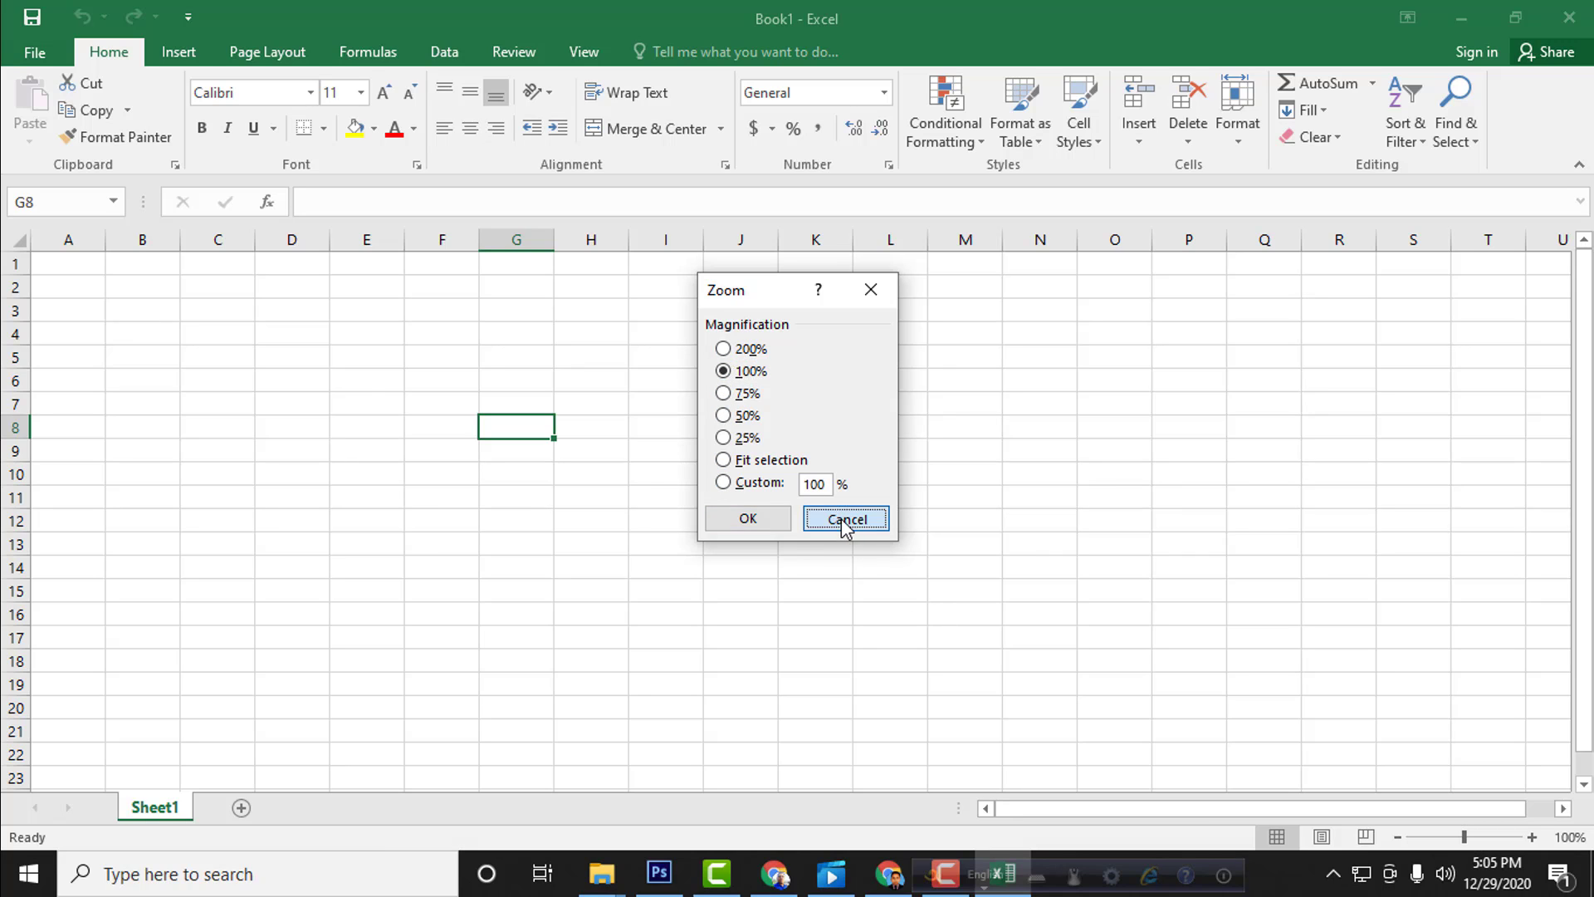
Step: Add two new worksheets after Sheet1
click(241, 808)
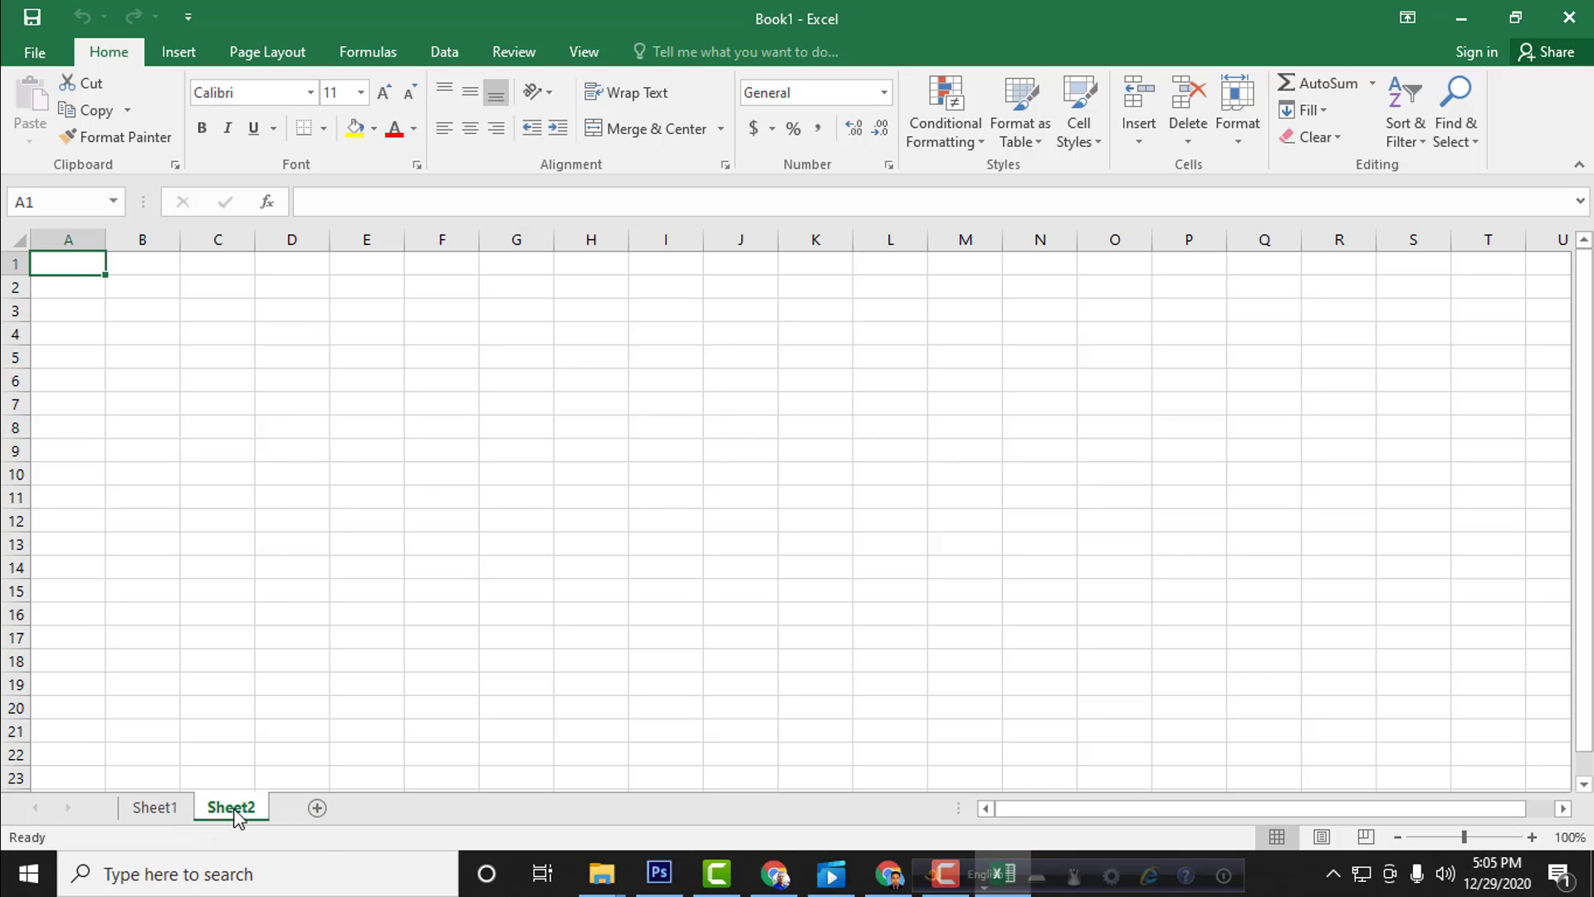
click(318, 807)
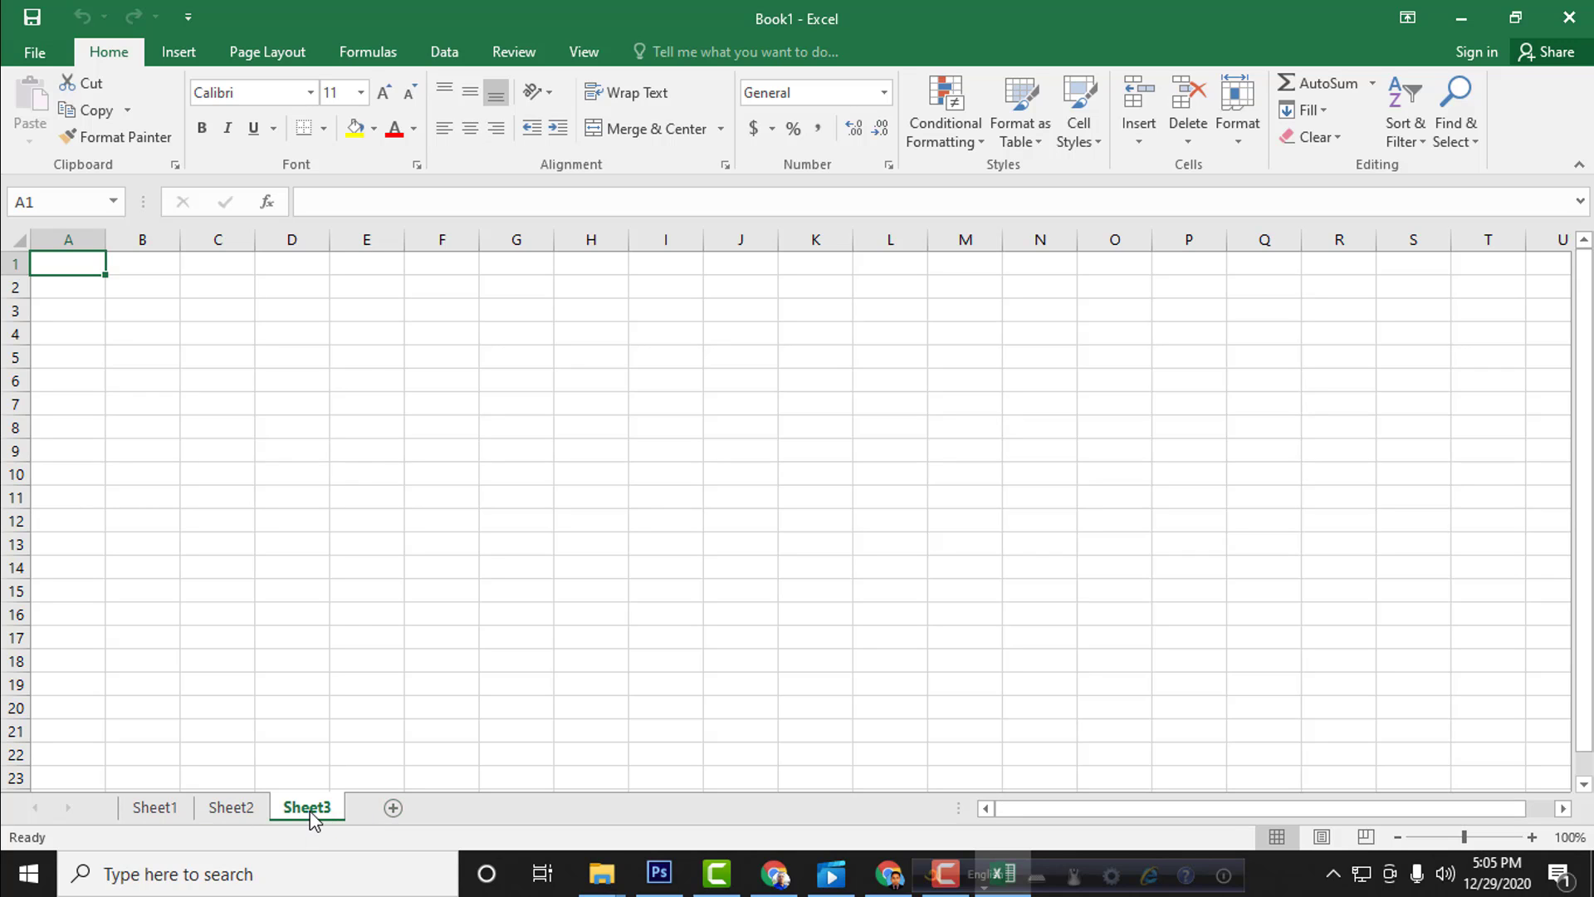
Step: Delete the worksheets Sheet3 and Sheet2 from the workbook
right_click(306, 810)
click(296, 810)
right_click(290, 809)
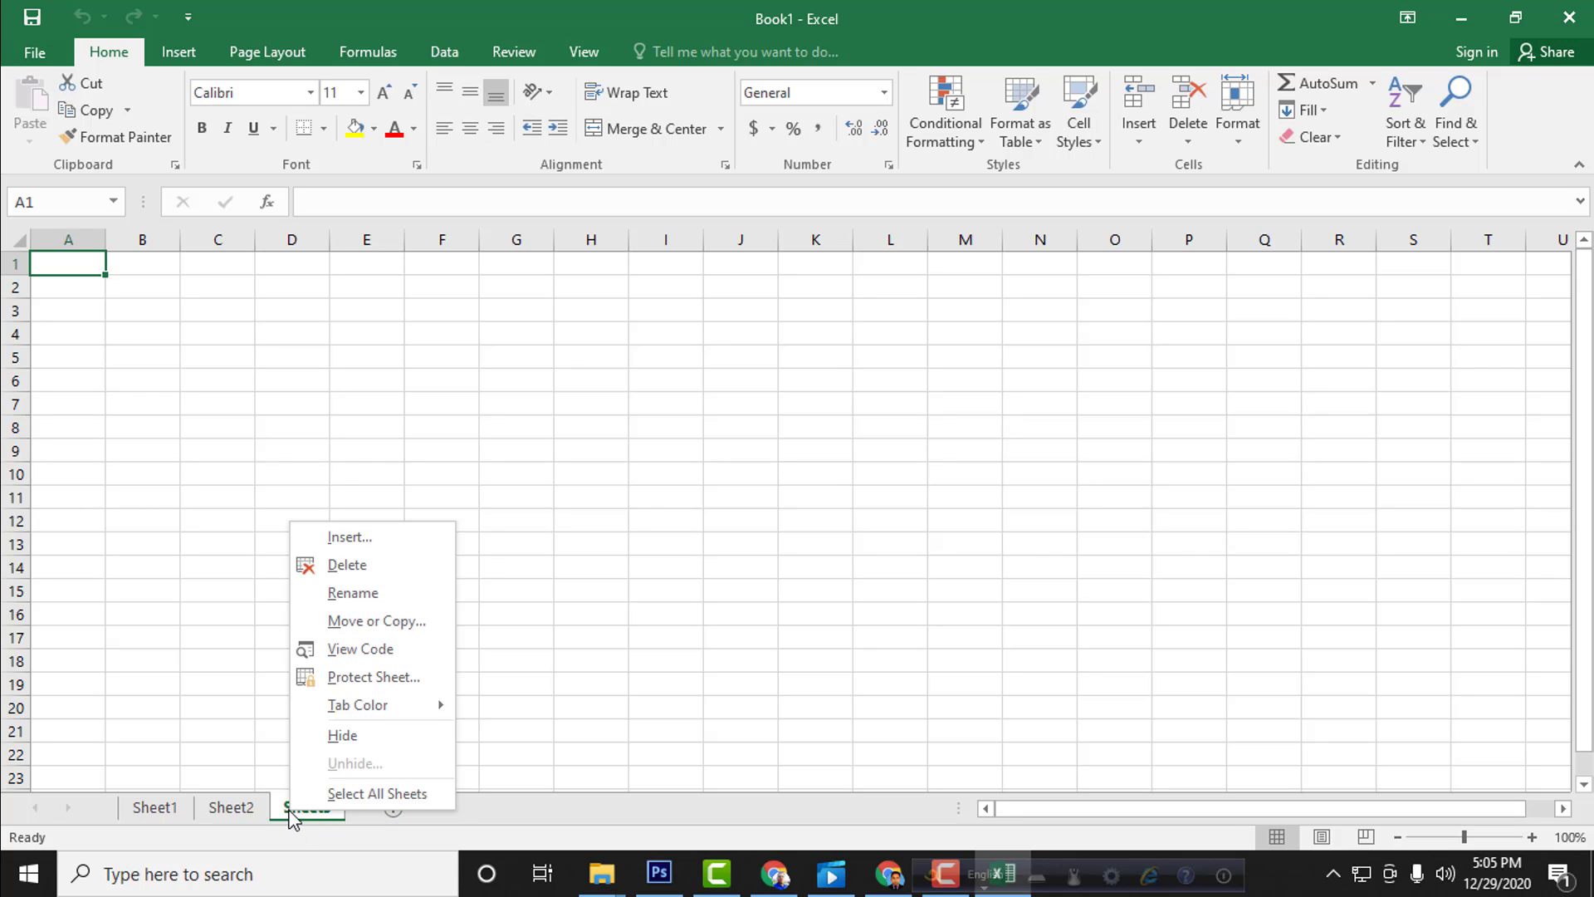
click(342, 566)
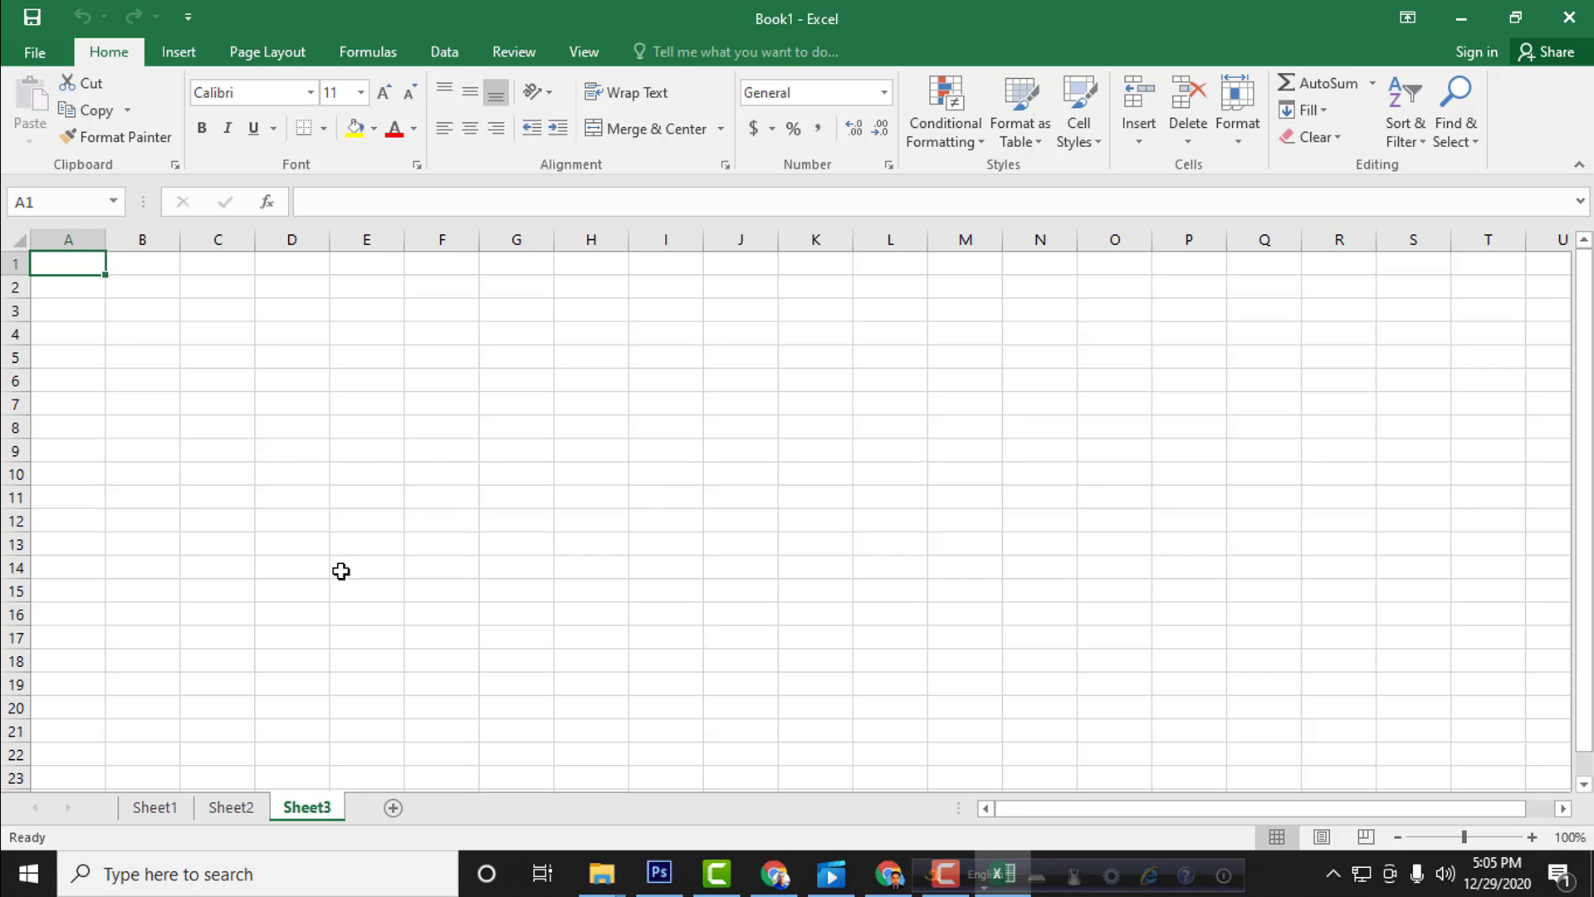
right_click(225, 813)
click(315, 561)
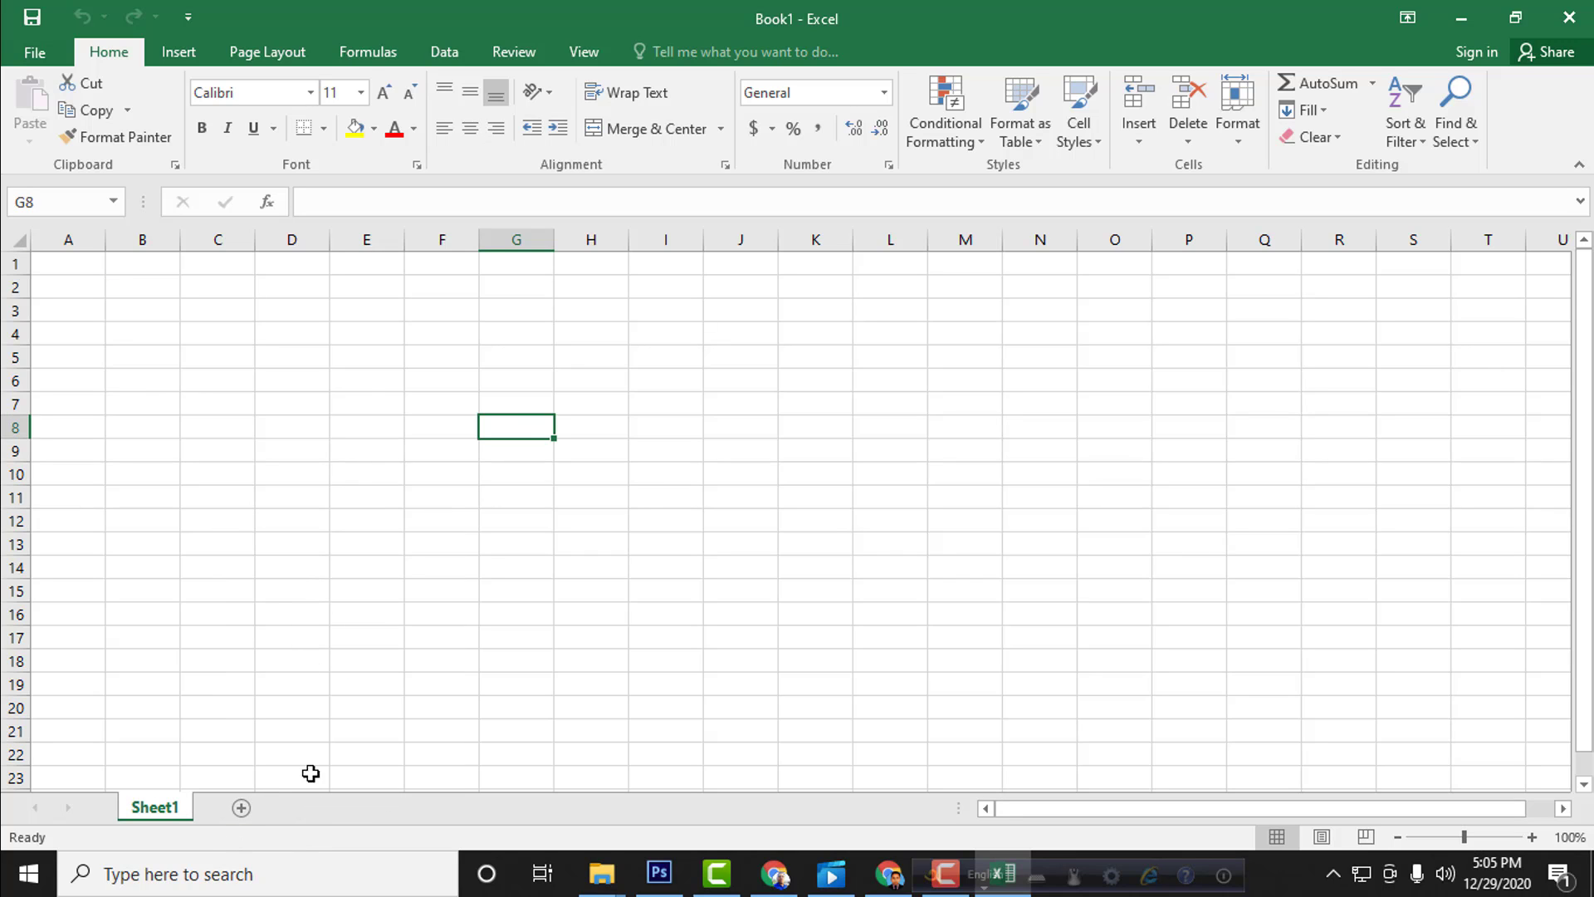
click(314, 339)
click(339, 451)
click(437, 434)
click(518, 452)
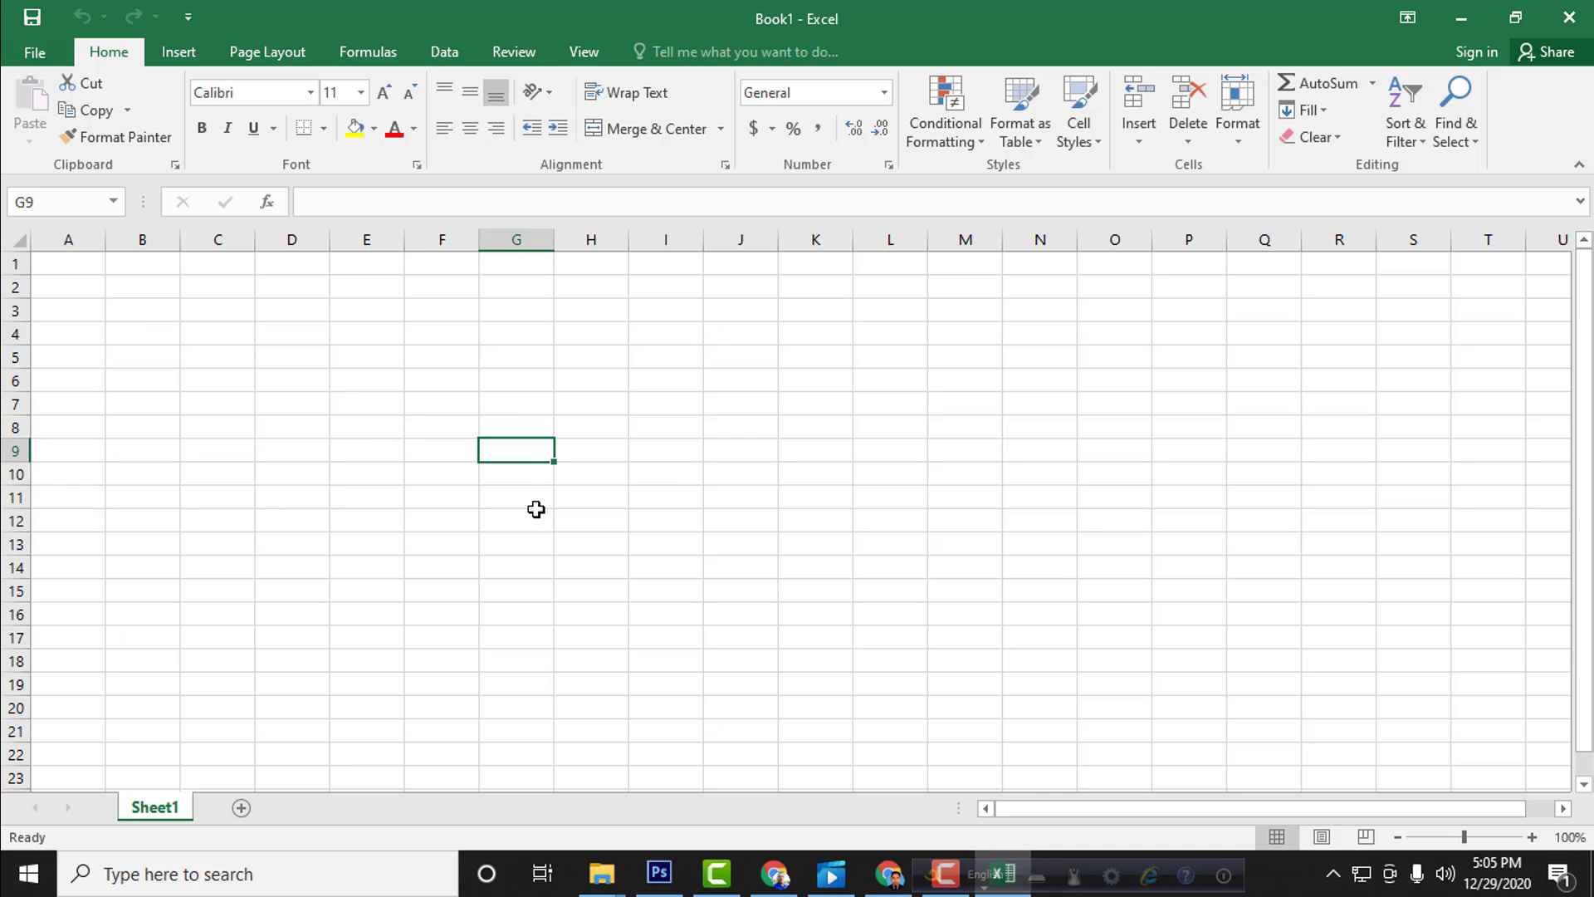
click(535, 510)
click(502, 467)
click(423, 473)
click(440, 446)
click(509, 430)
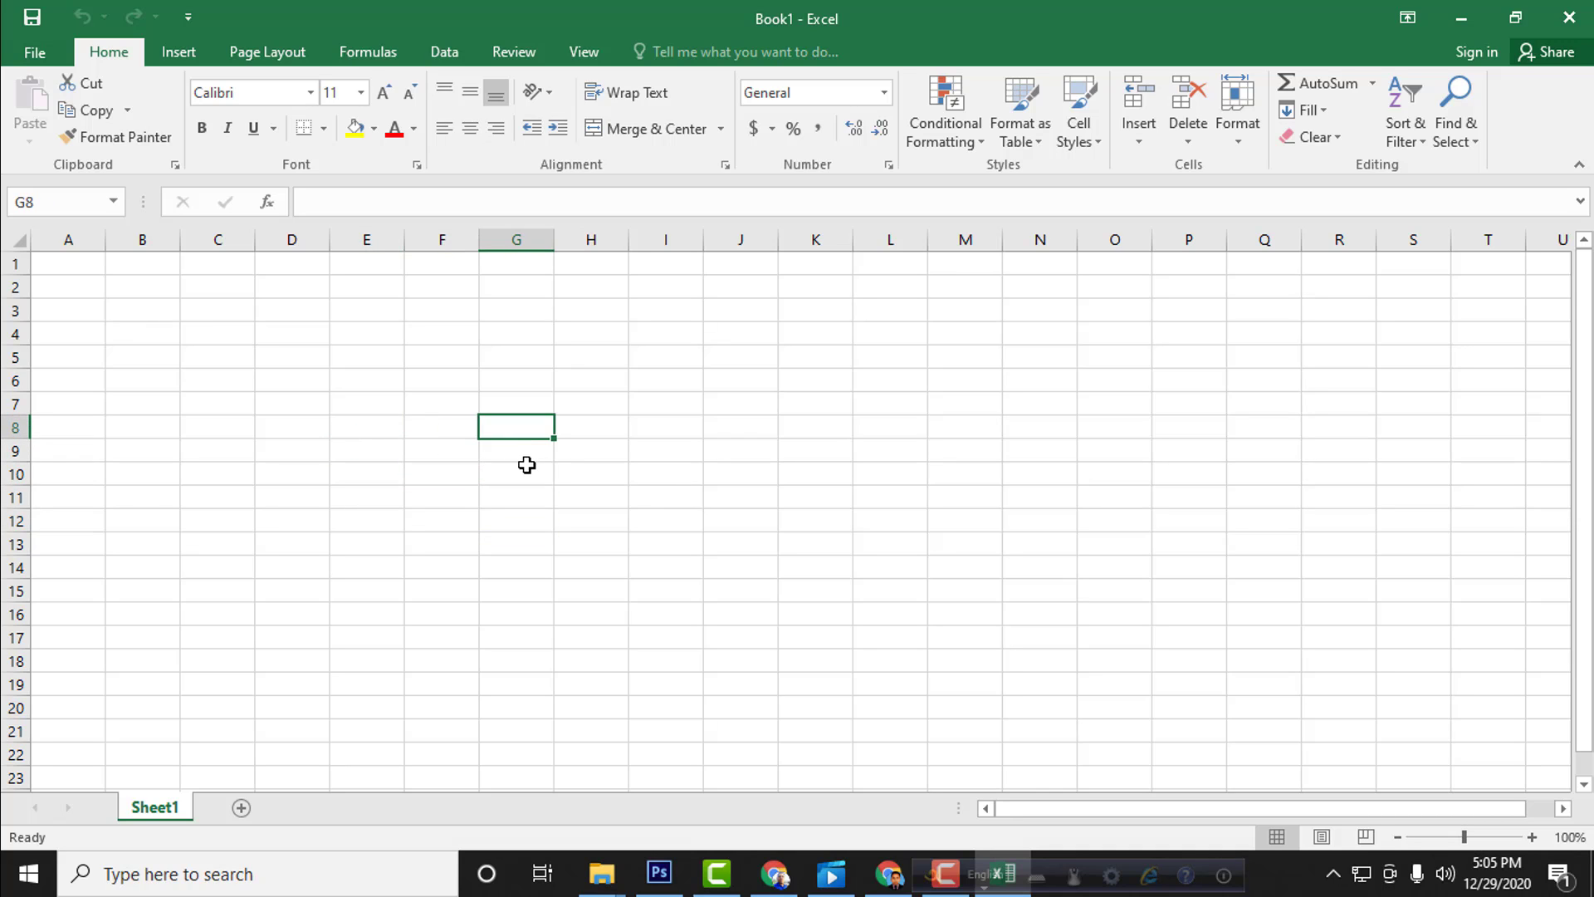
click(524, 469)
click(494, 488)
click(345, 449)
click(420, 381)
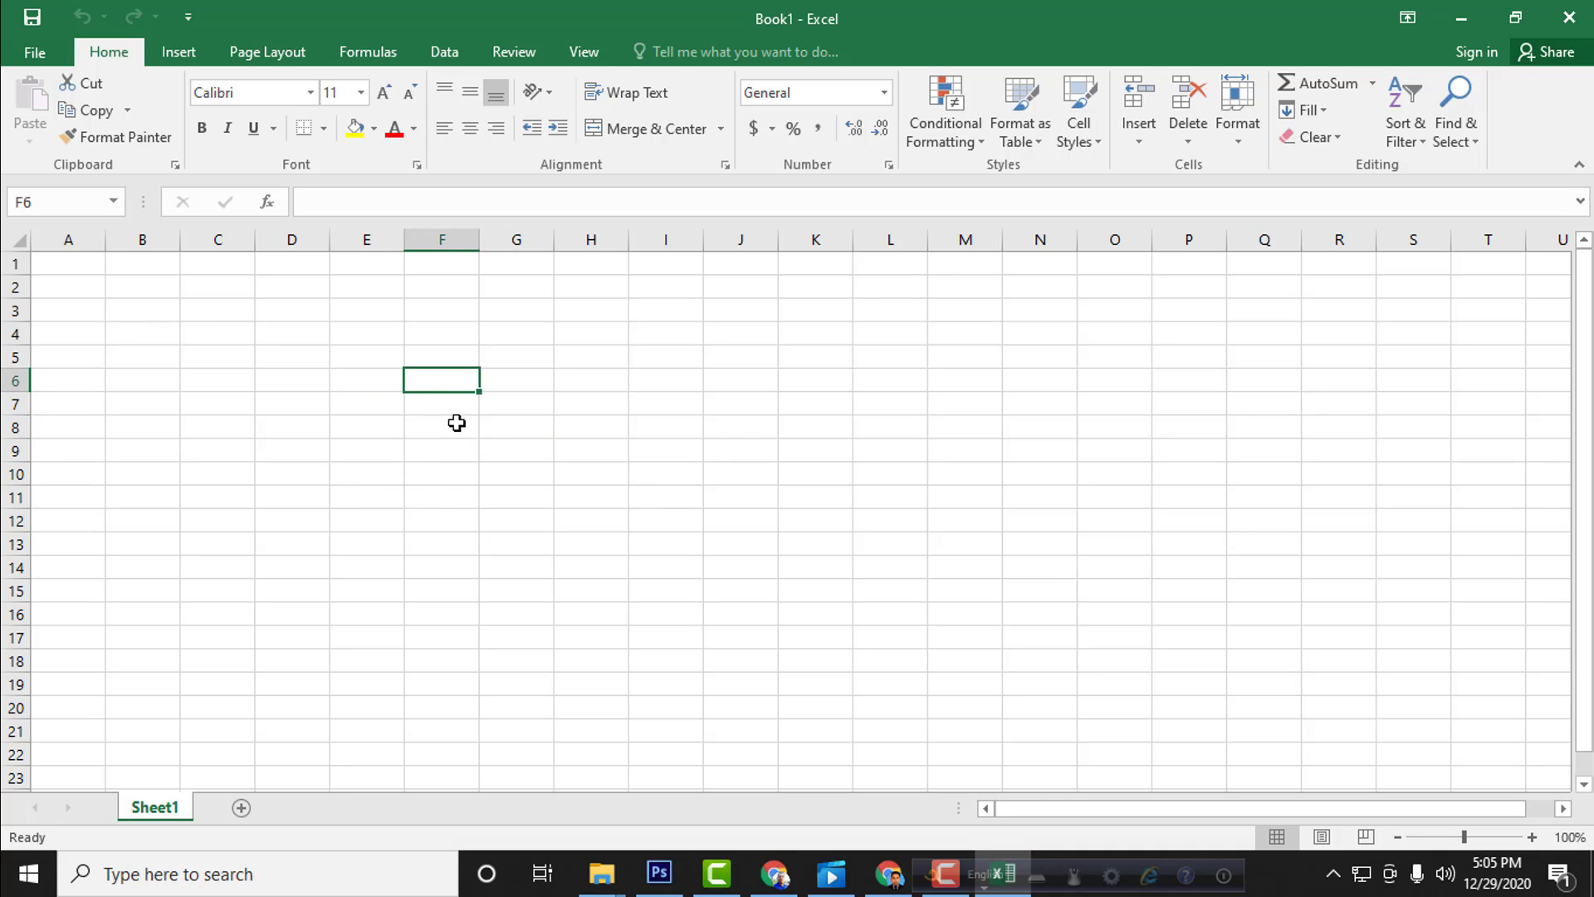
click(456, 423)
click(568, 449)
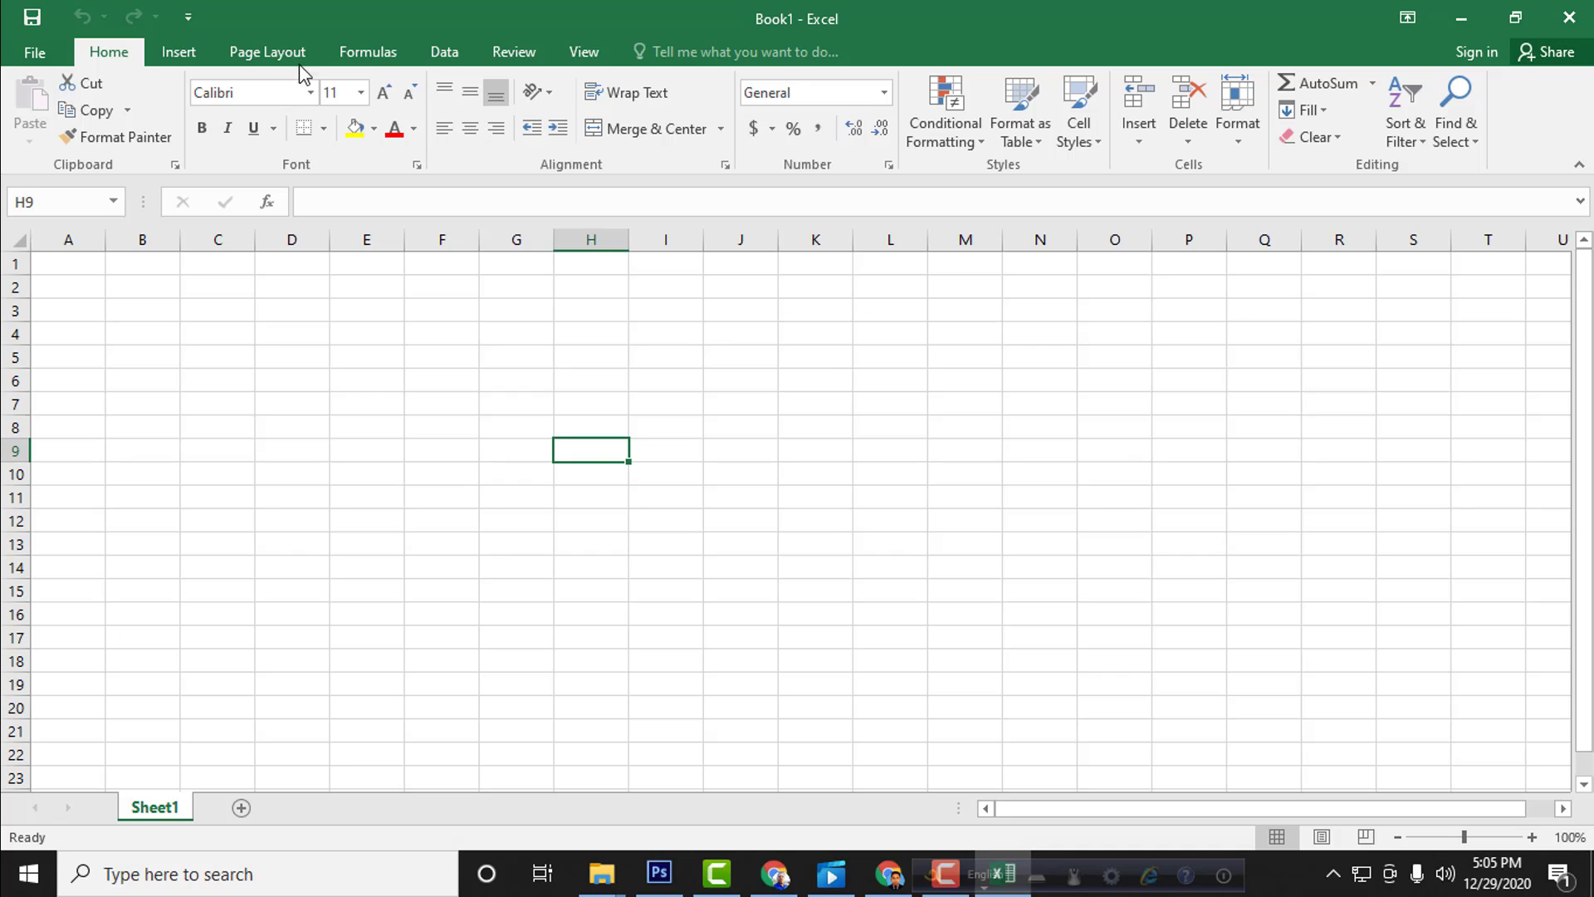
click(445, 381)
click(622, 363)
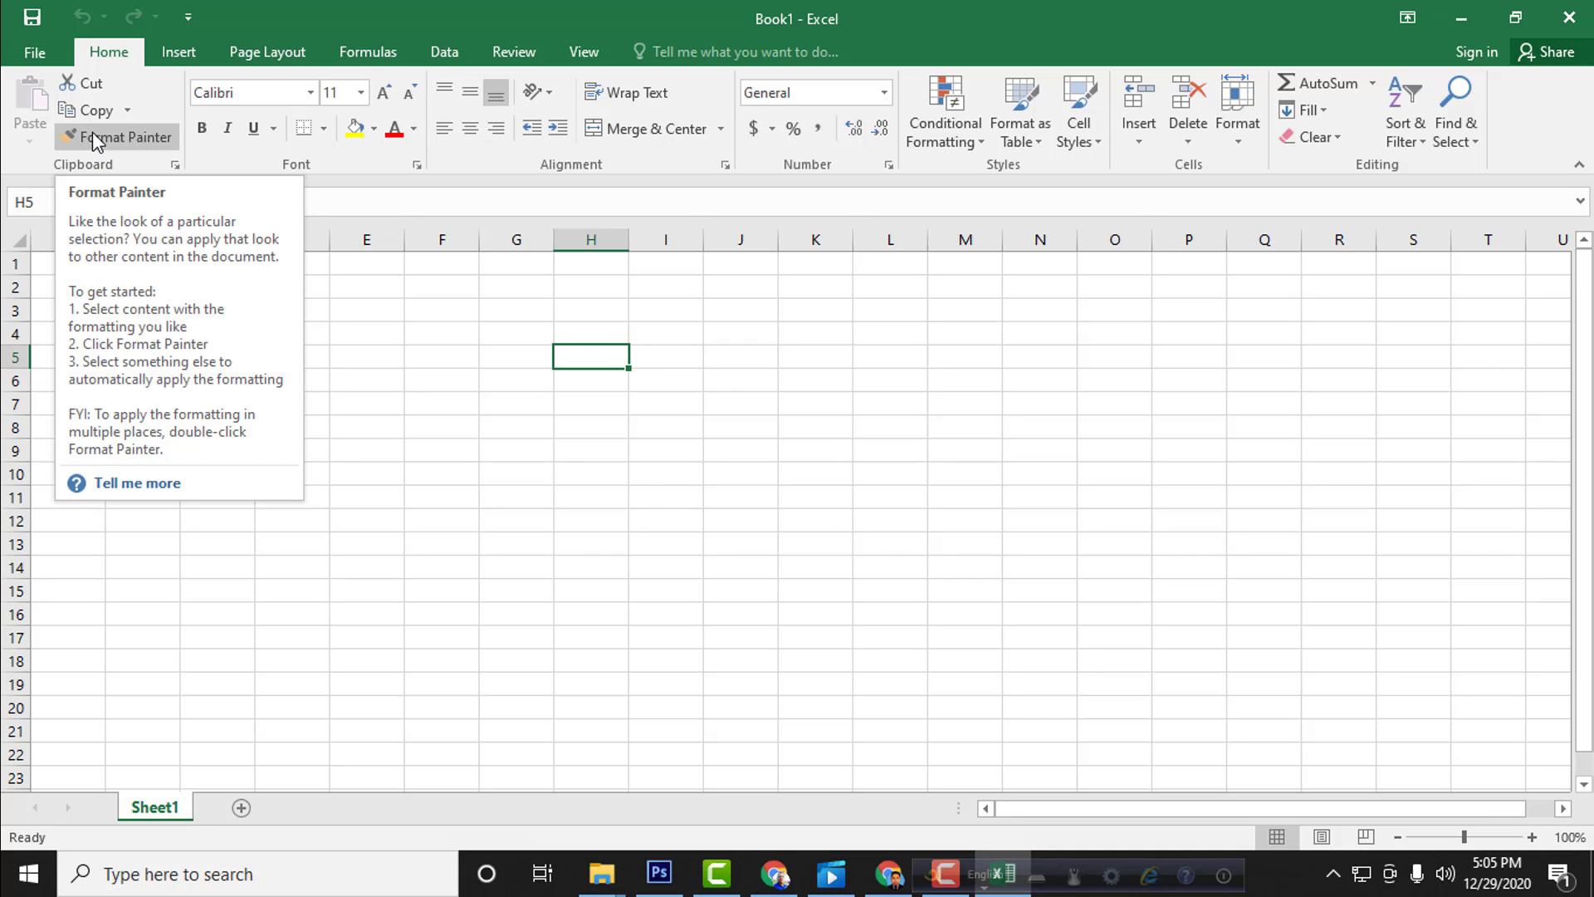
click(540, 339)
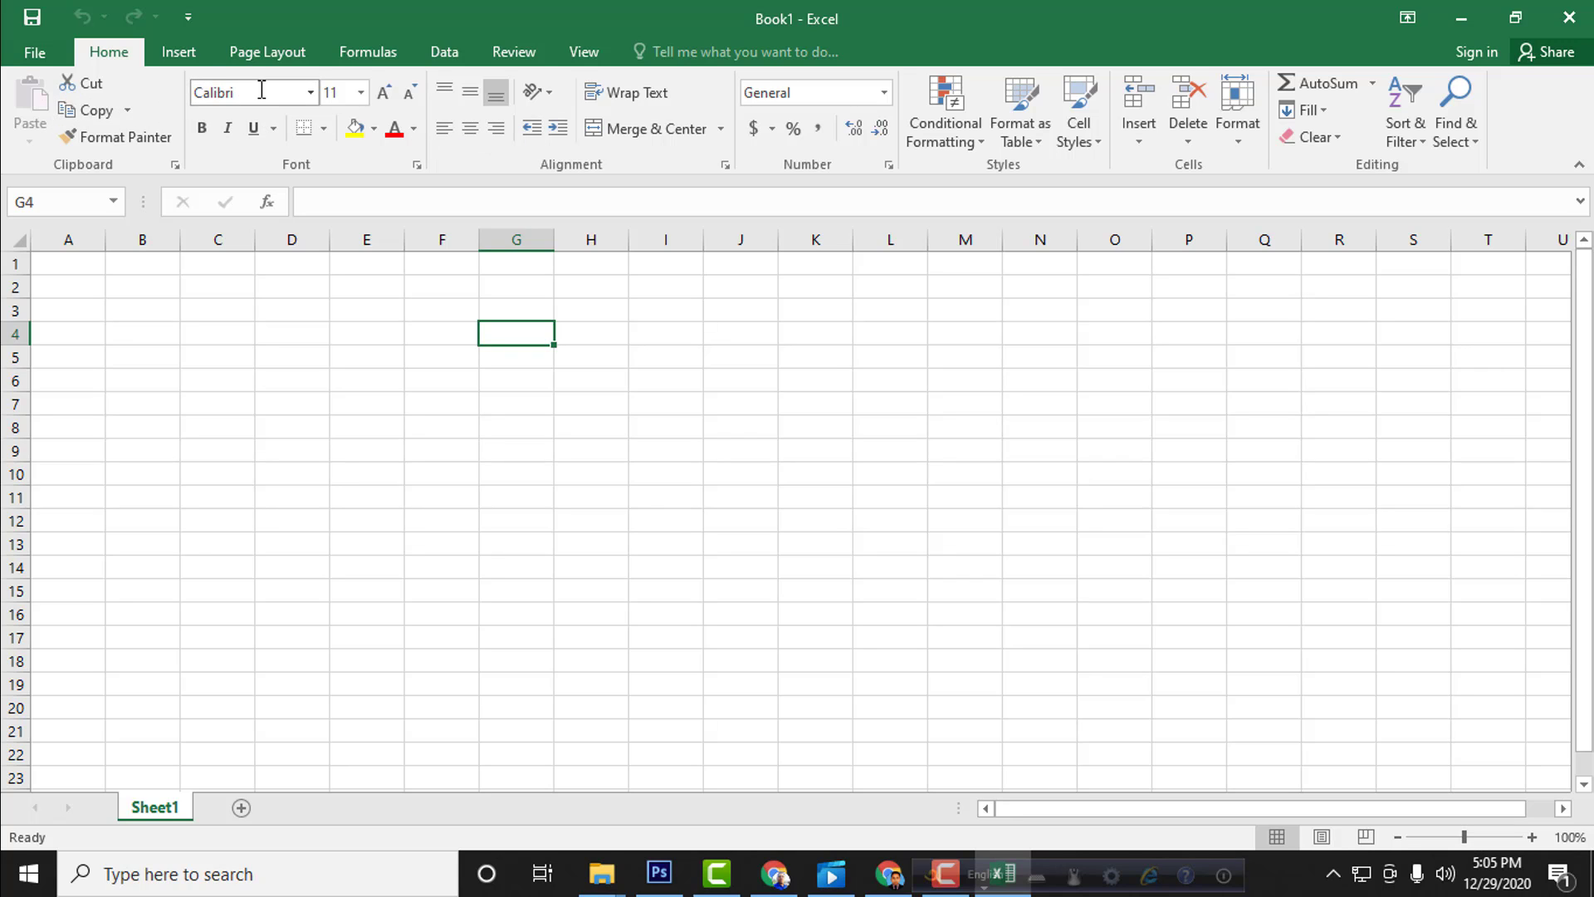
click(387, 370)
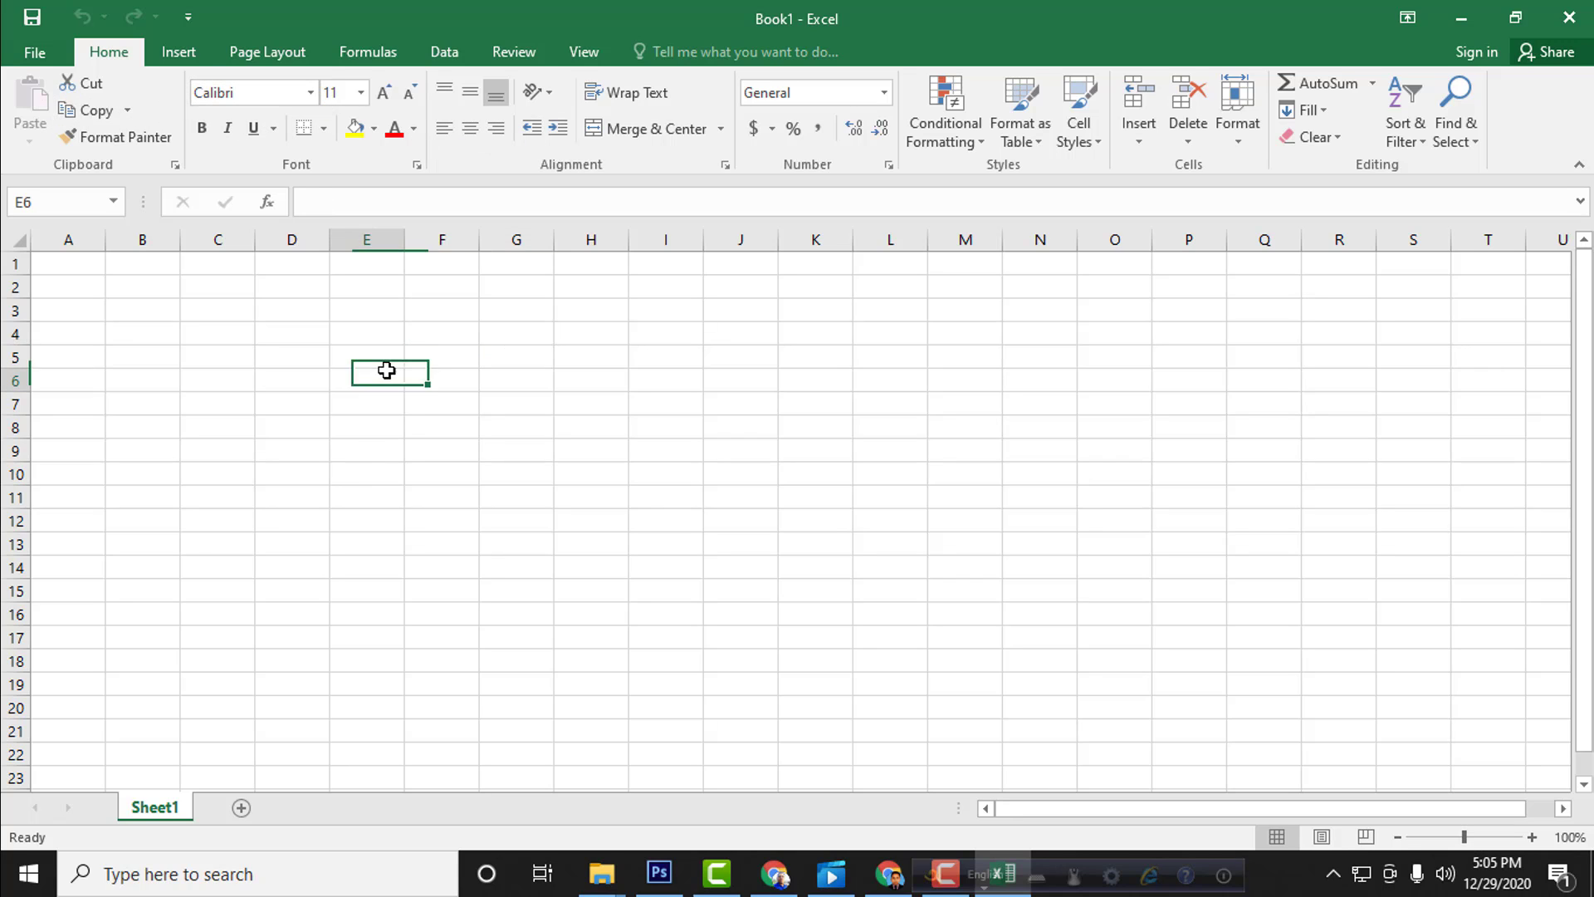
click(441, 386)
click(488, 435)
click(584, 396)
click(377, 376)
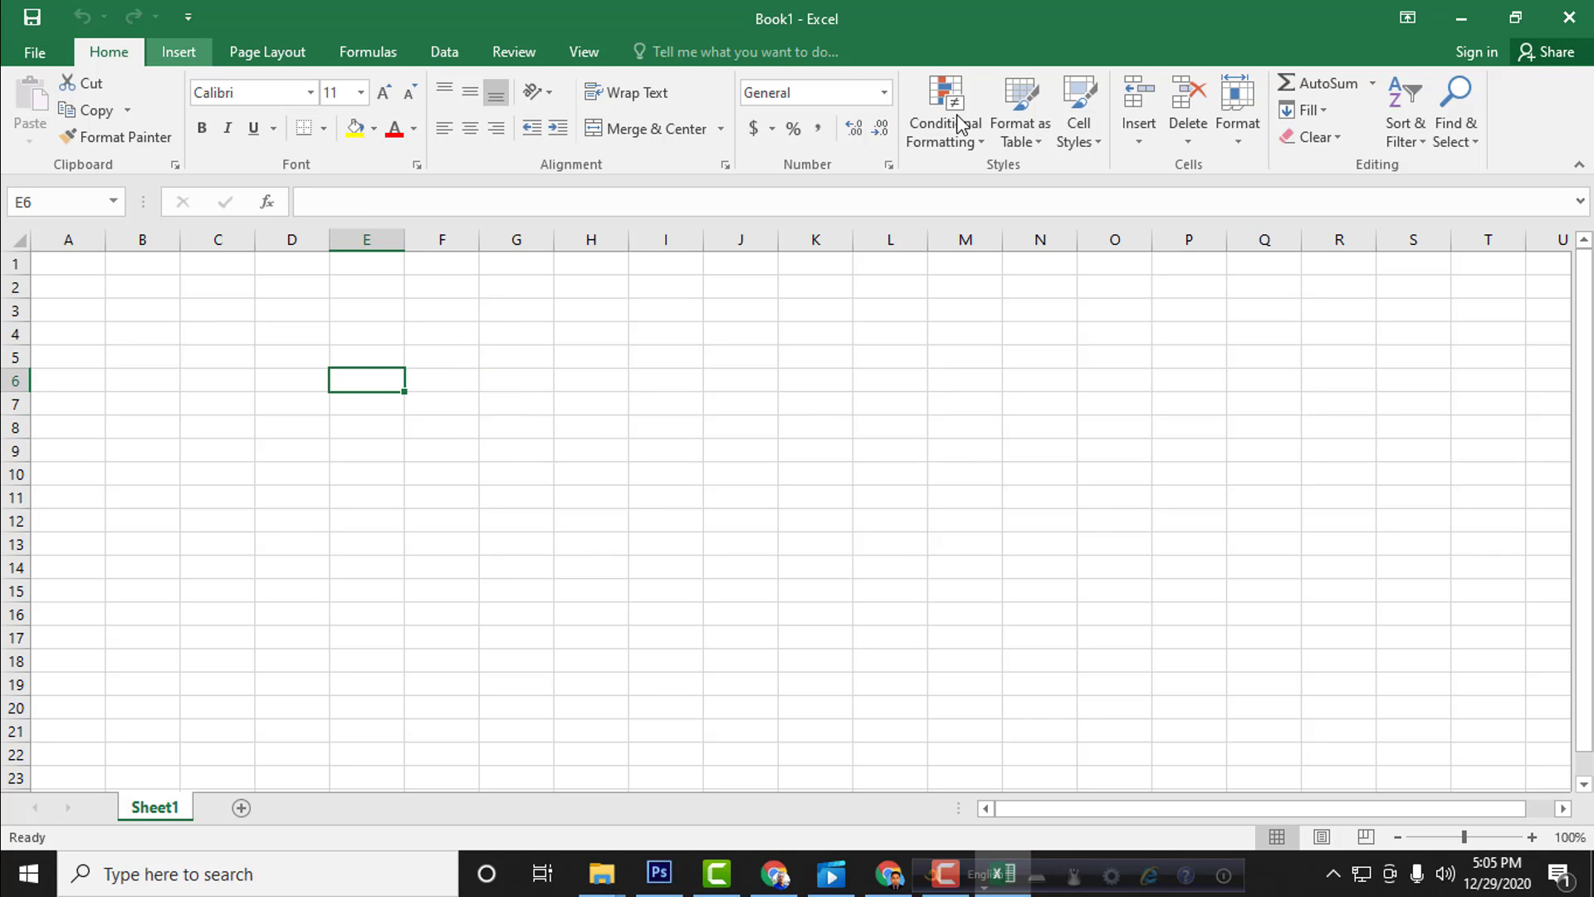
Step: Insert a text box spanning about columns F to N and rows 4 to 9, containing "Abedin IT and Comunication"
scroll(864, 124, down, 1)
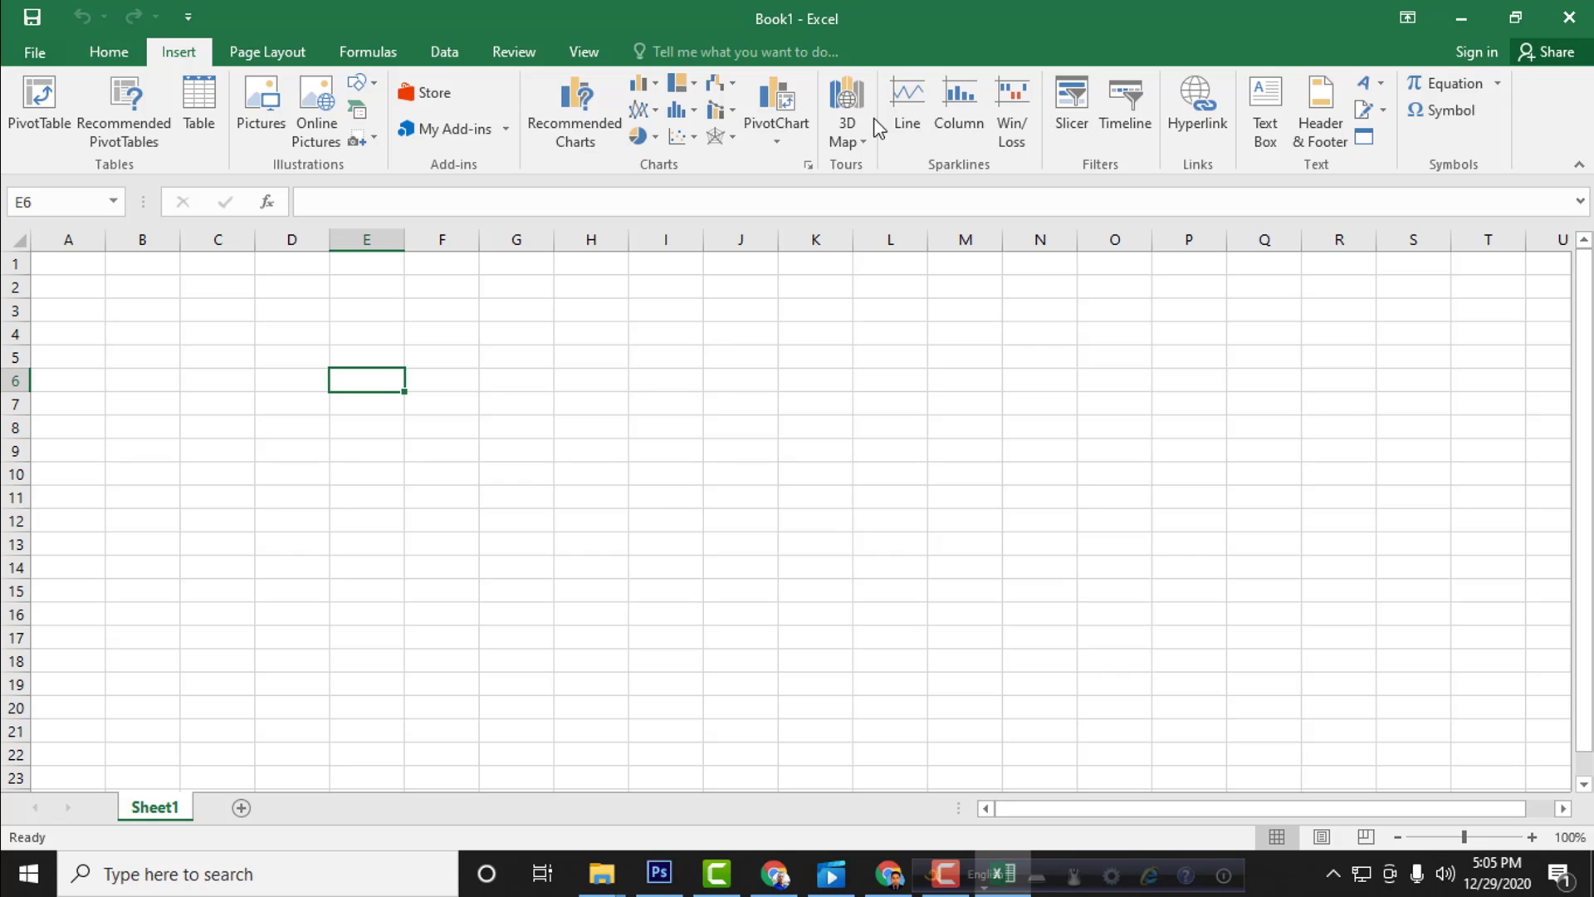
click(1263, 116)
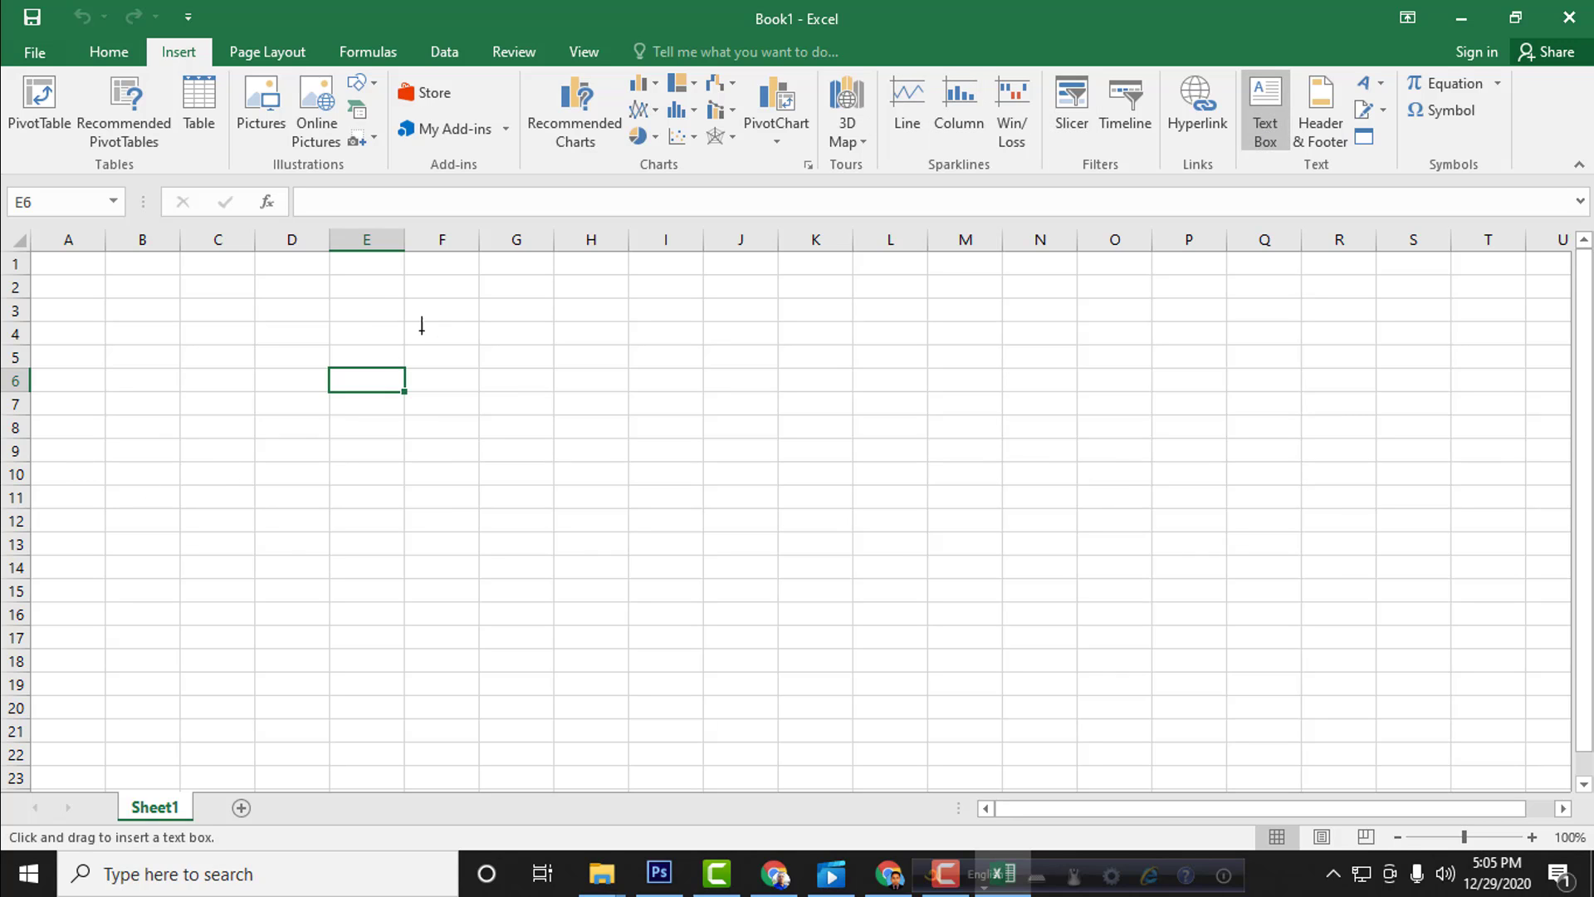
drag(402, 320, 1060, 464)
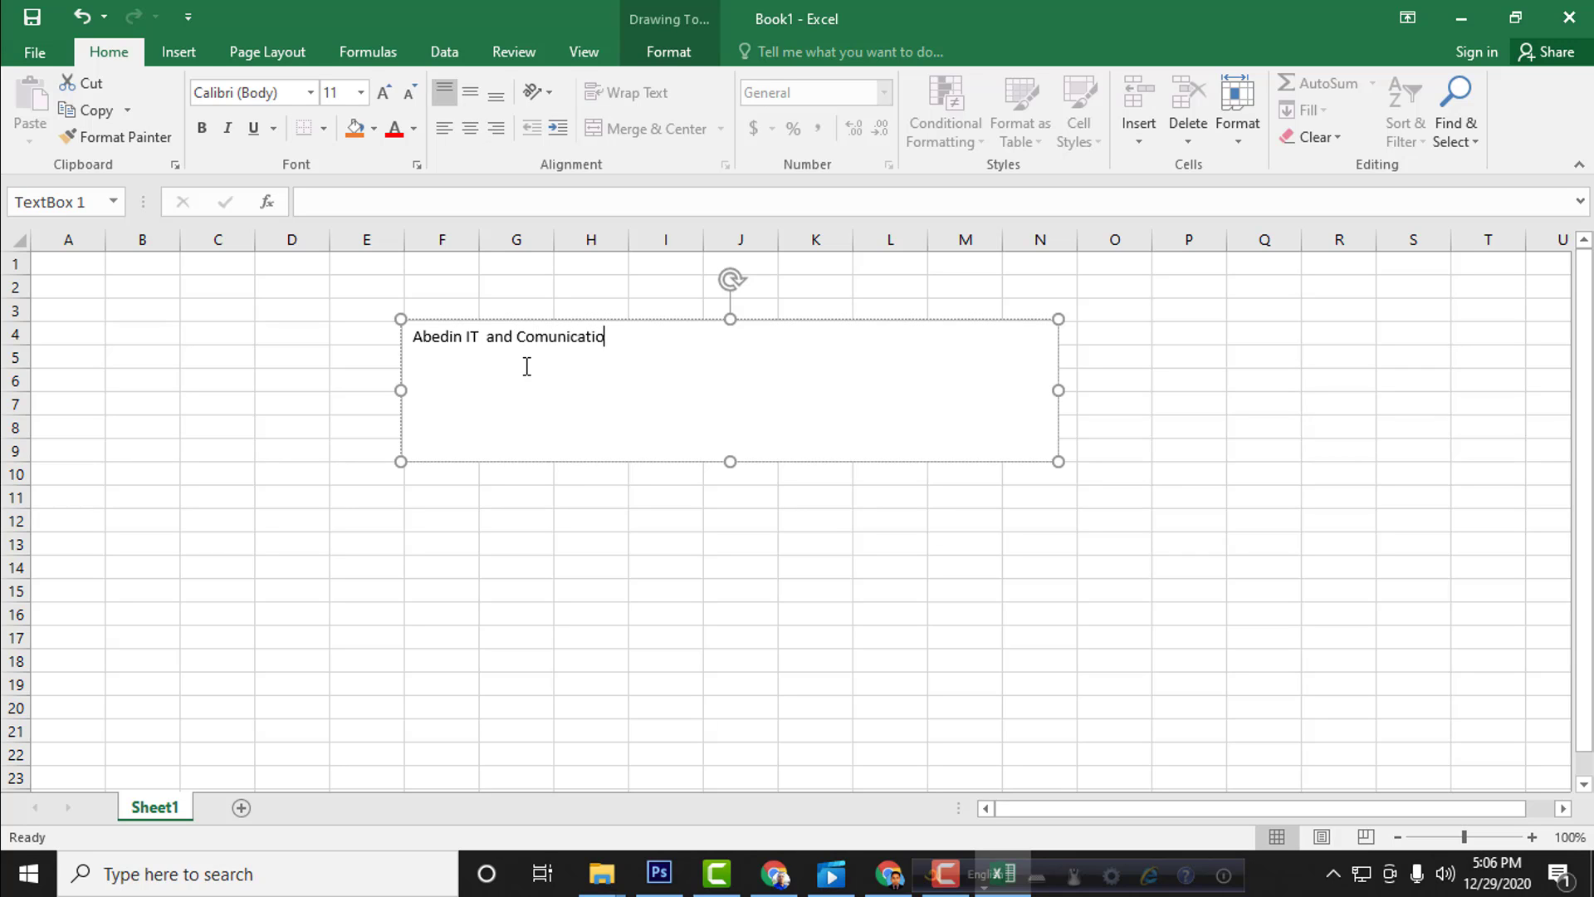
Step: Move the text box slightly up and to the right so it starts at row 3, and center its text
drag(529, 337, 856, 299)
drag(663, 314, 445, 324)
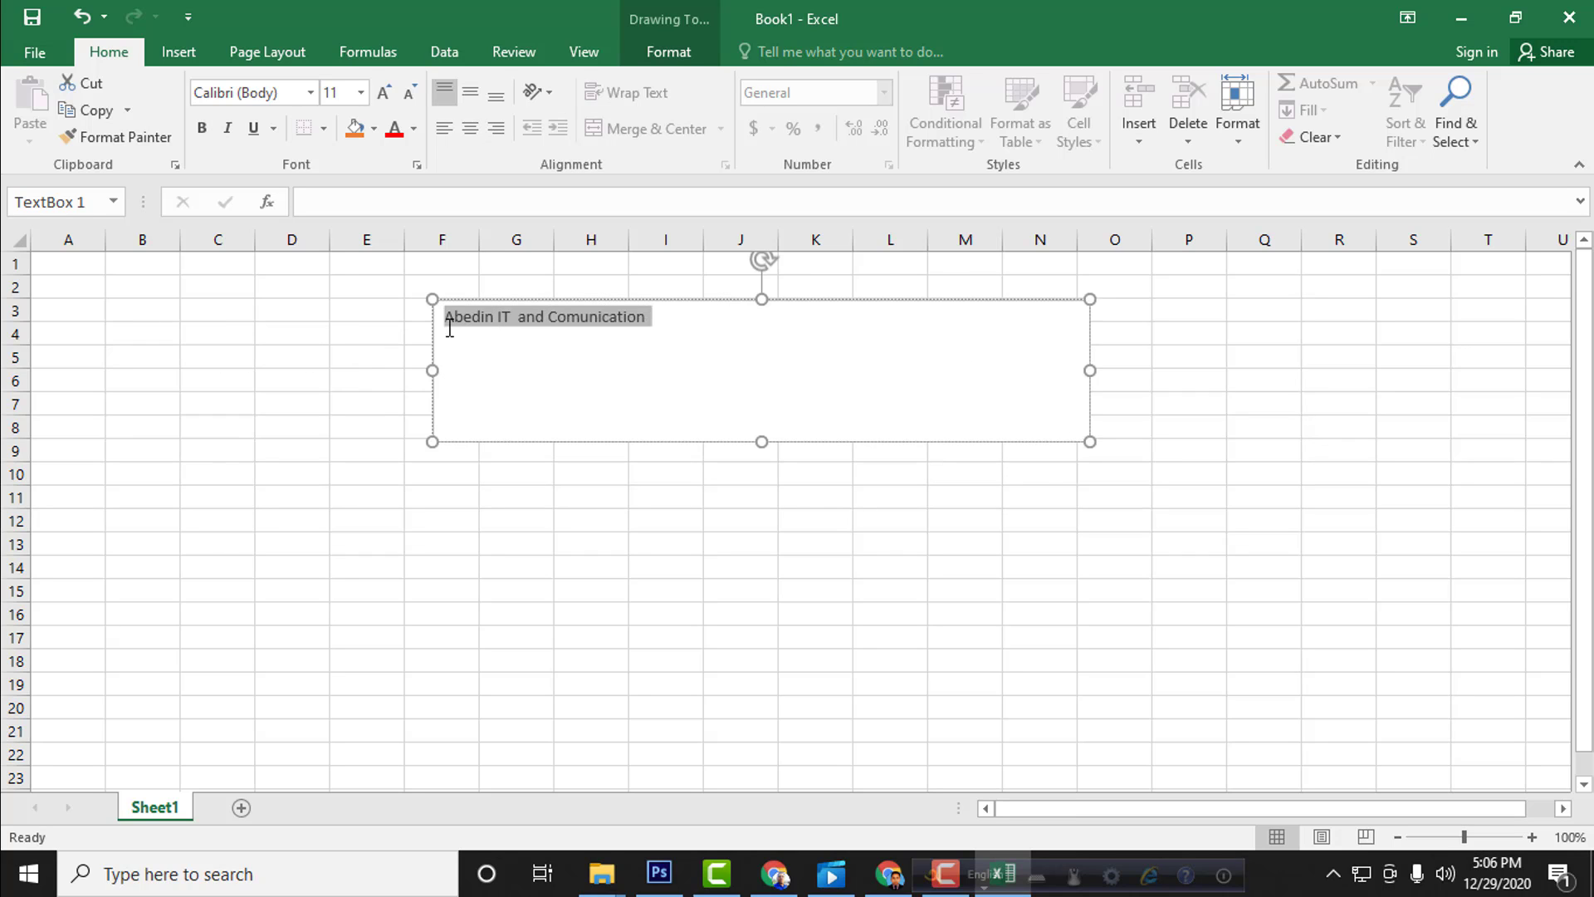
key(ctrl+e)
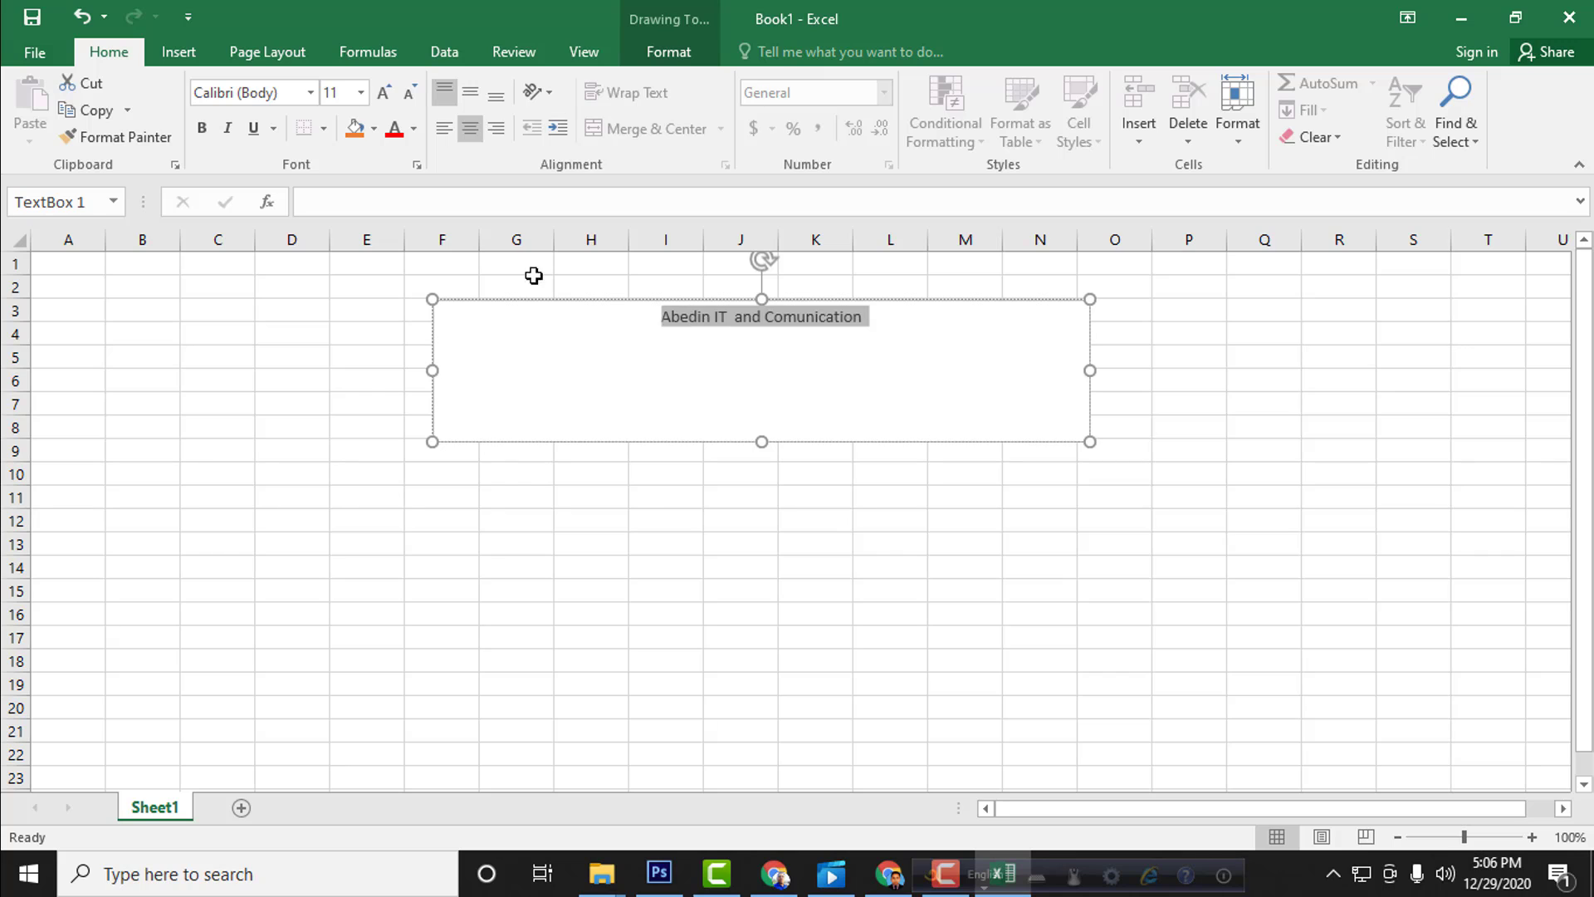
Step: Set the title text's font size to 32 and shrink the text box's height to fit the single line
click(360, 92)
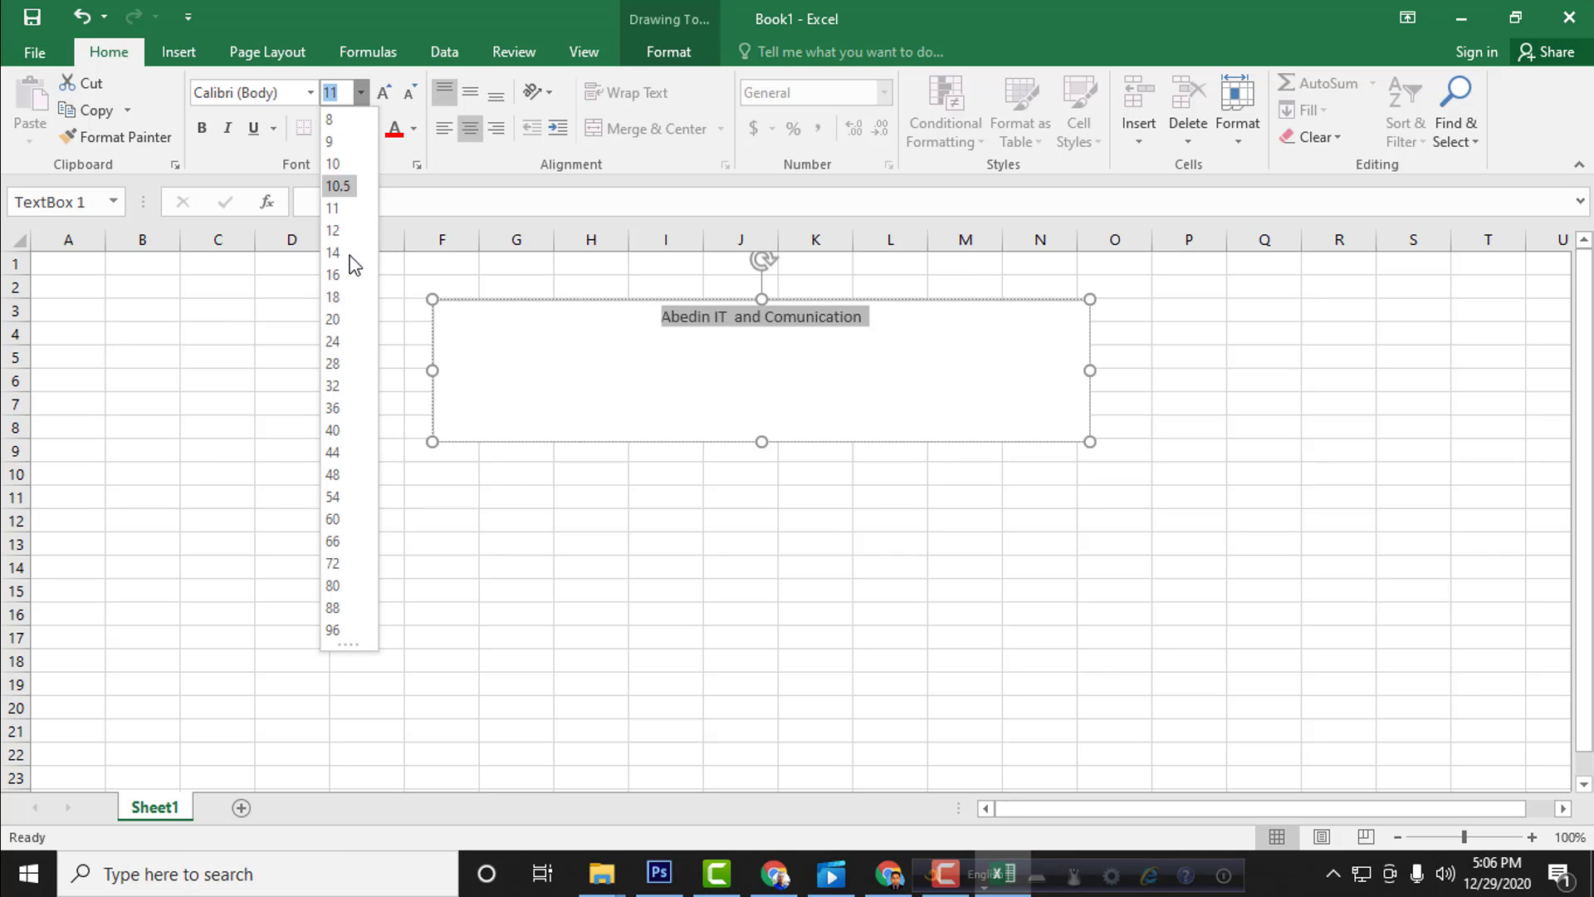
click(335, 386)
click(719, 356)
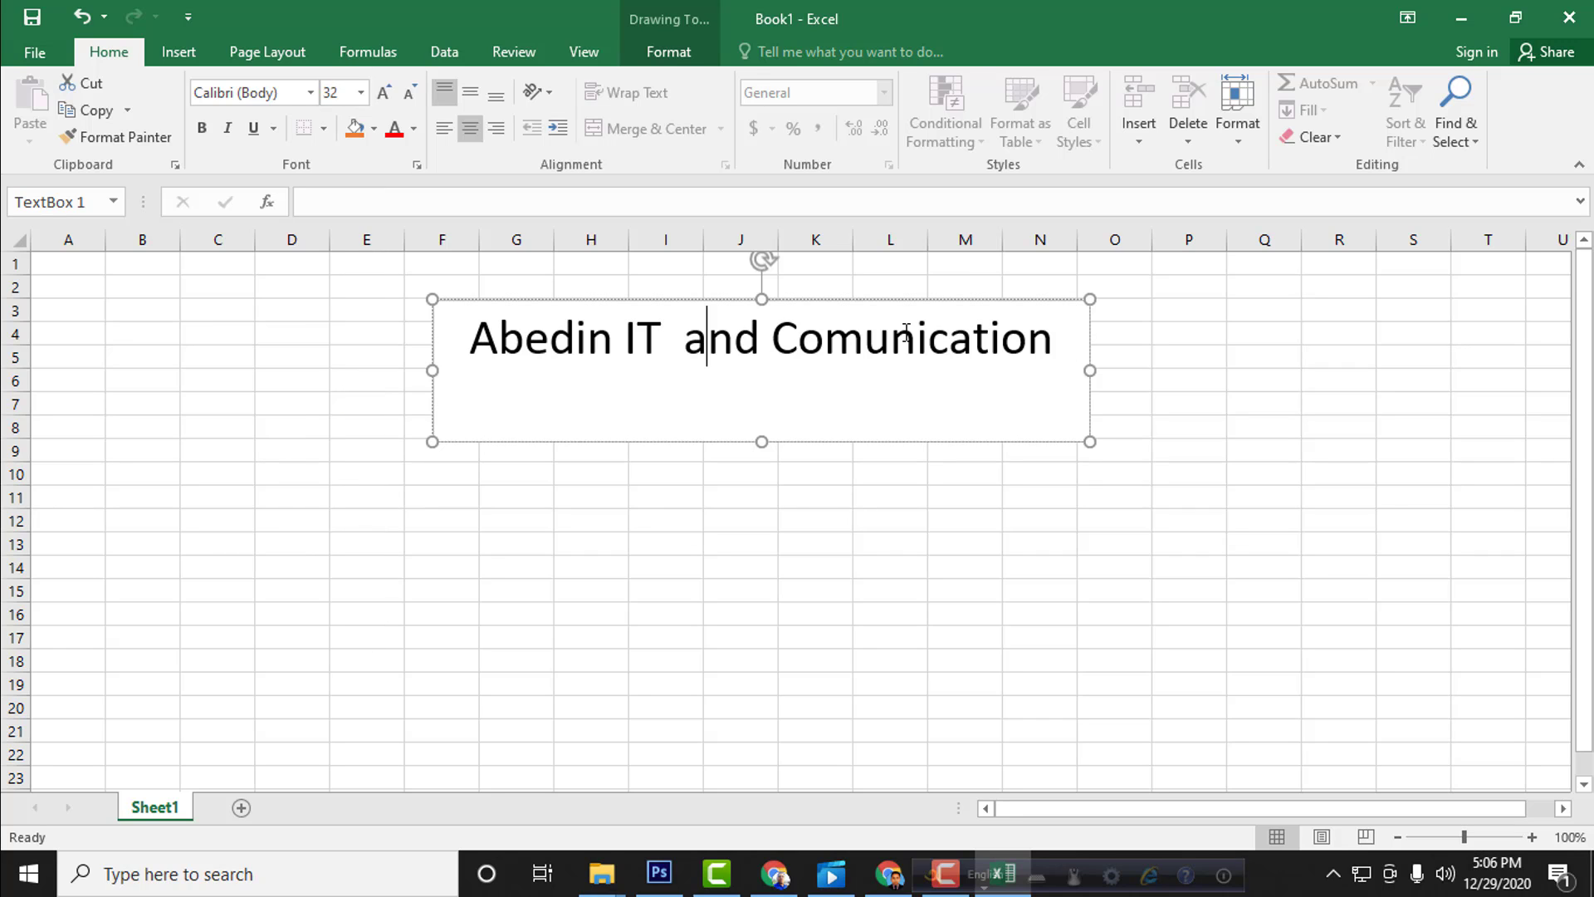
drag(762, 442, 775, 379)
click(1233, 335)
click(624, 340)
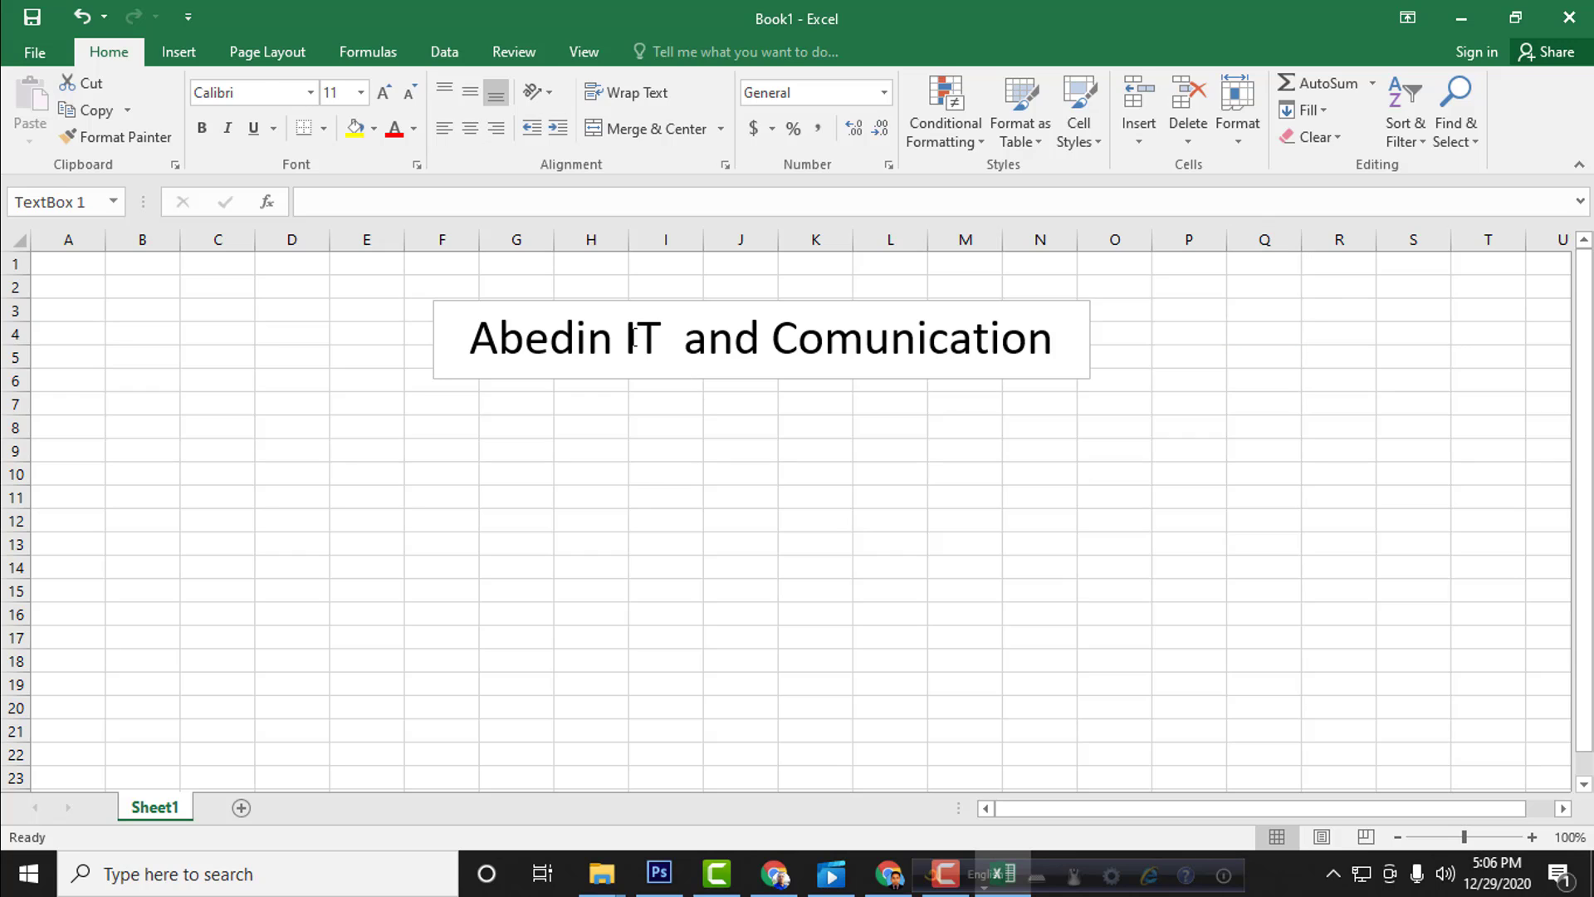
drag(465, 337, 1107, 331)
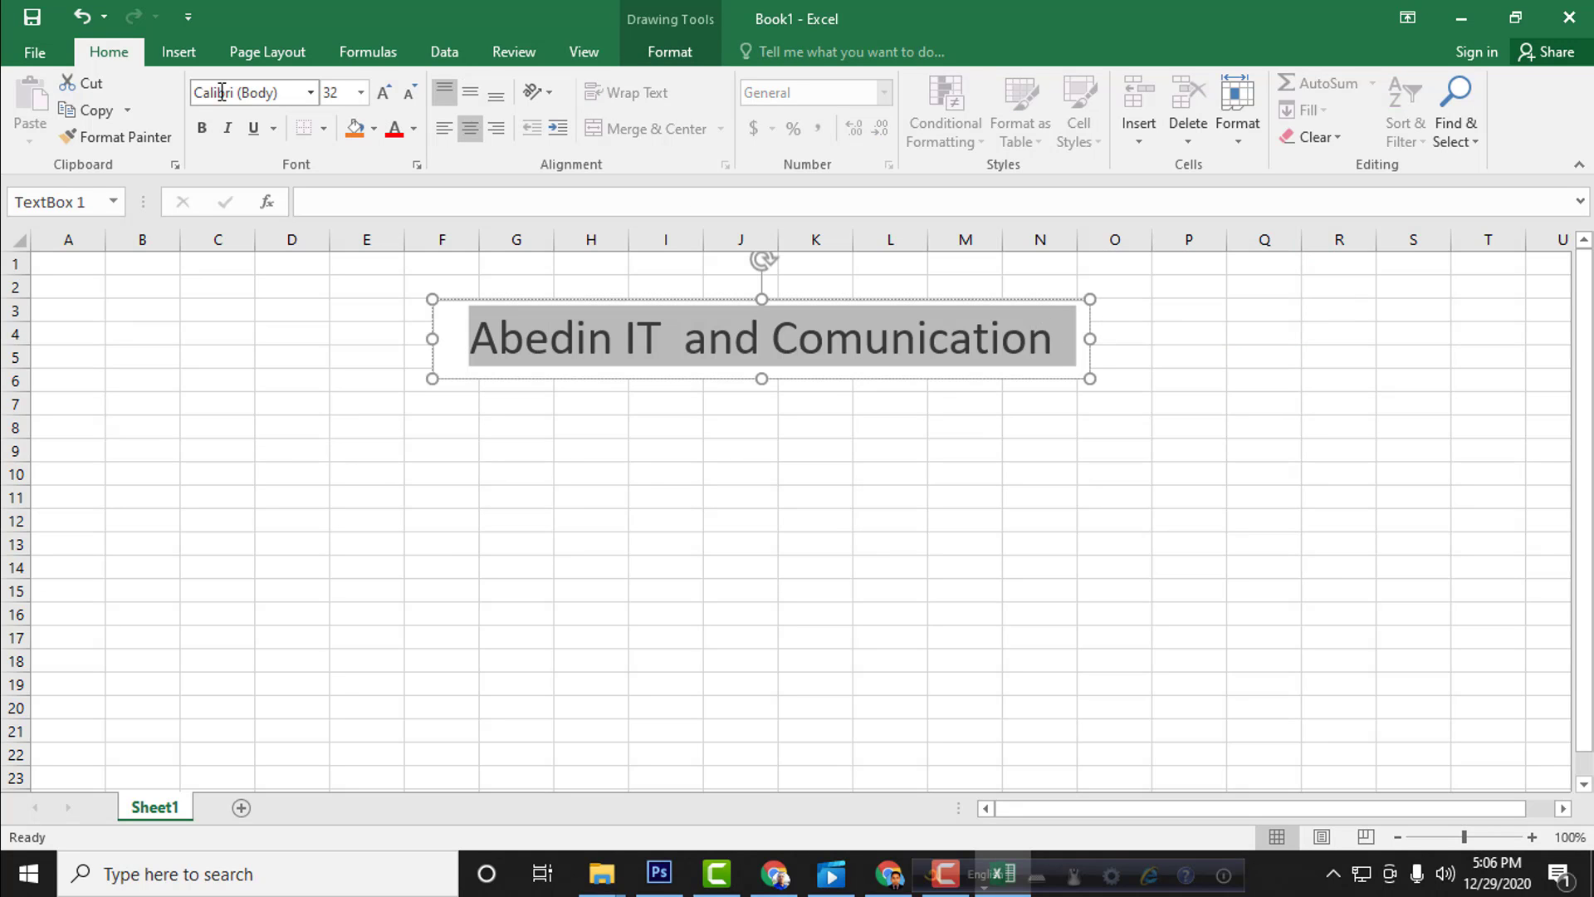
click(310, 92)
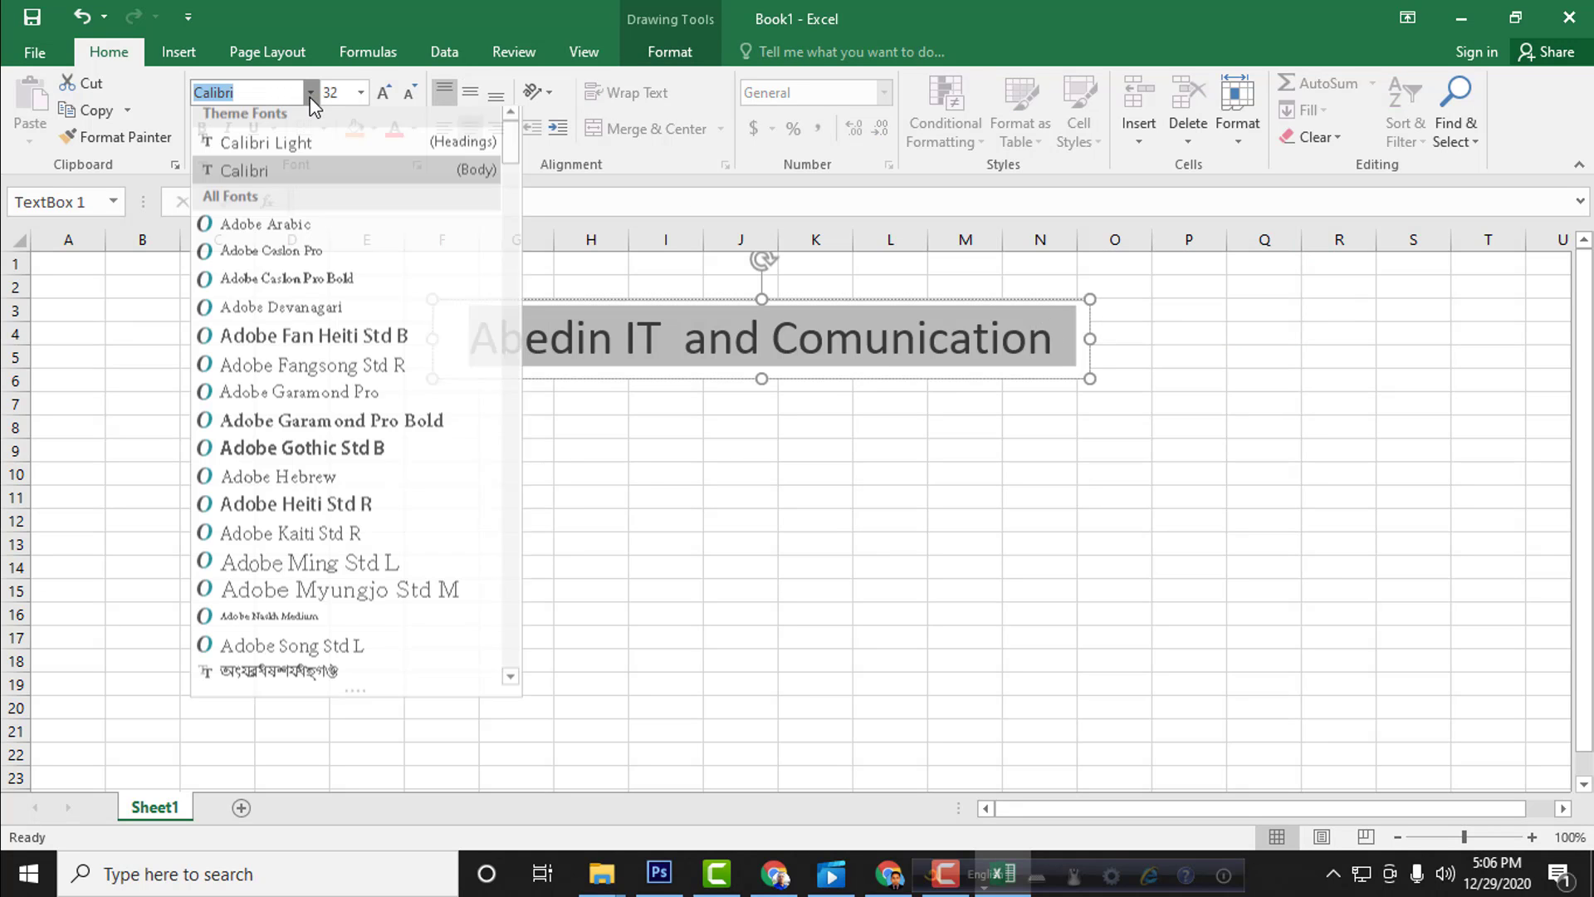
click(360, 92)
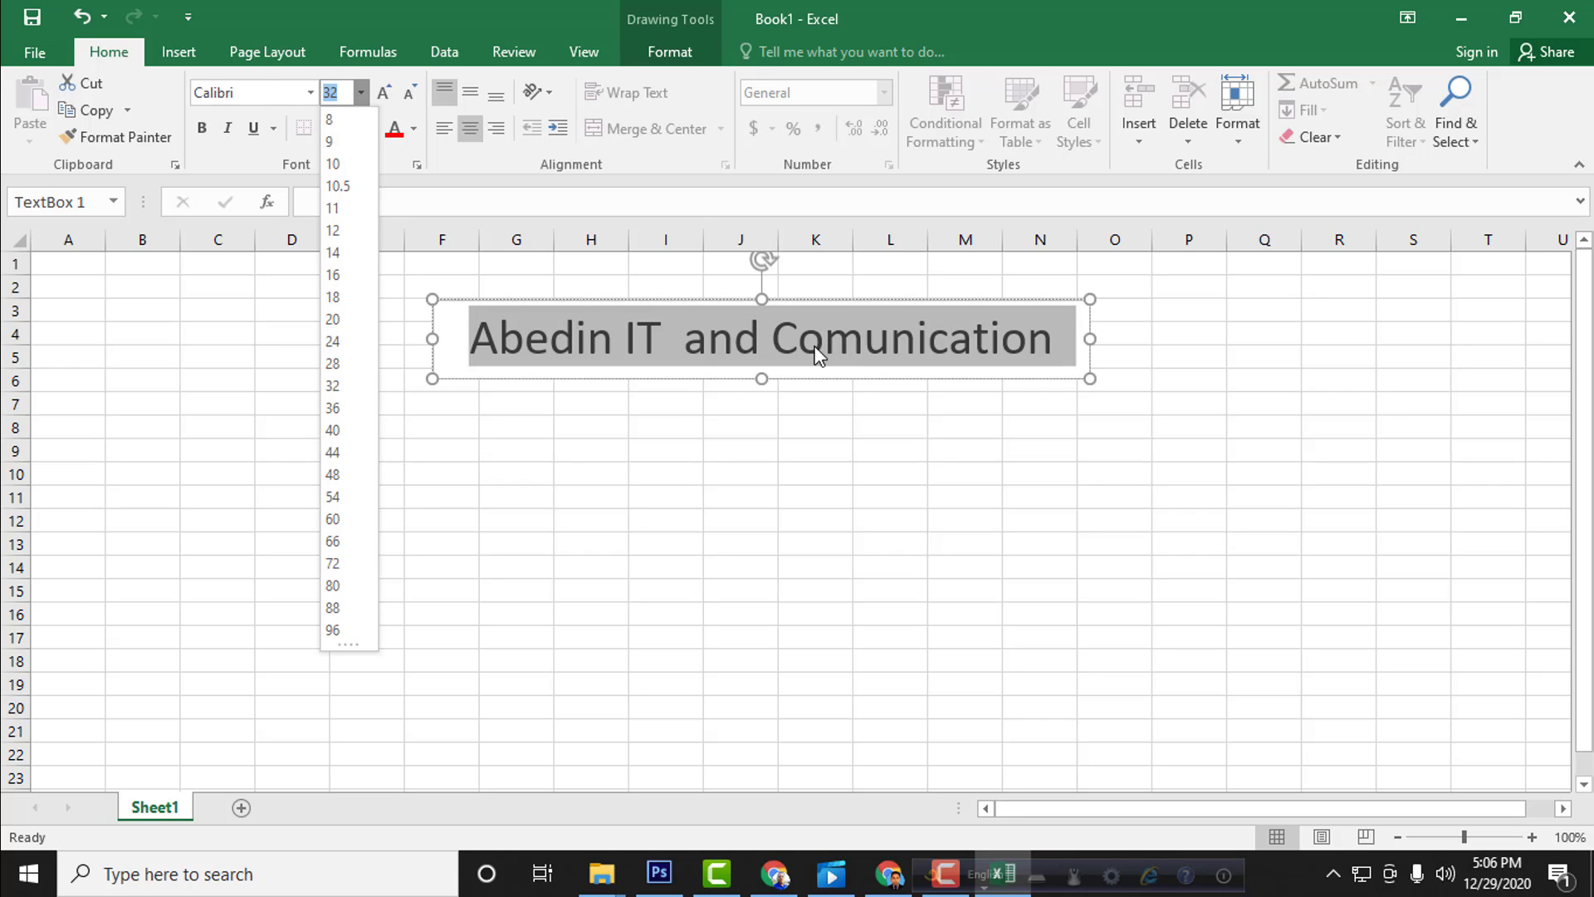
click(782, 342)
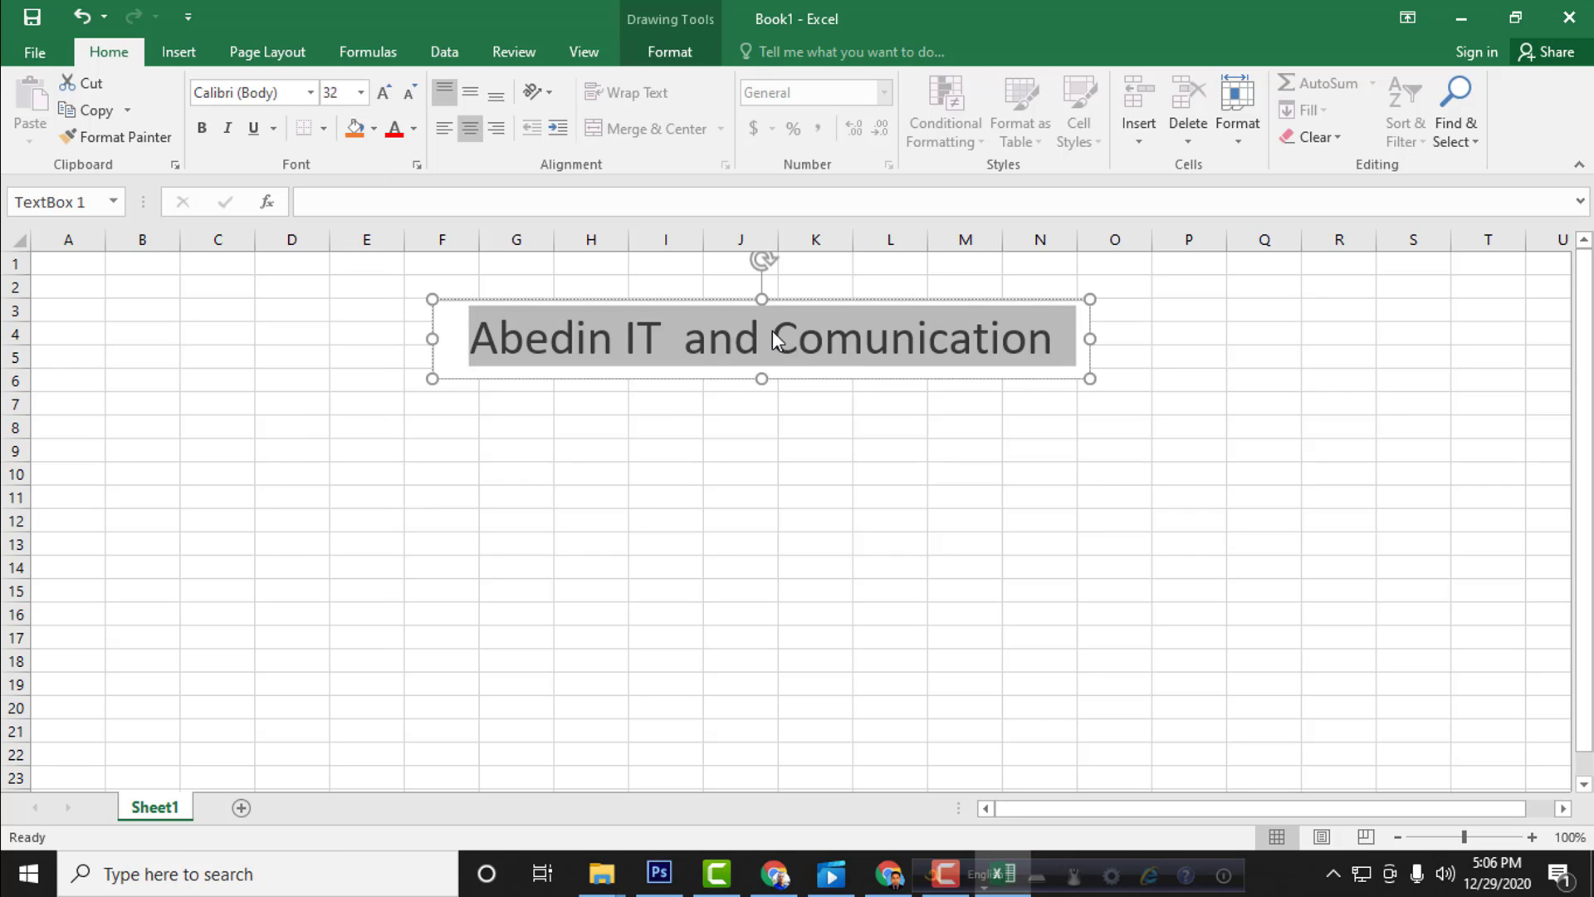
Step: Apply bold, italic and underline to the whole title text in the text box
triple_click(571, 343)
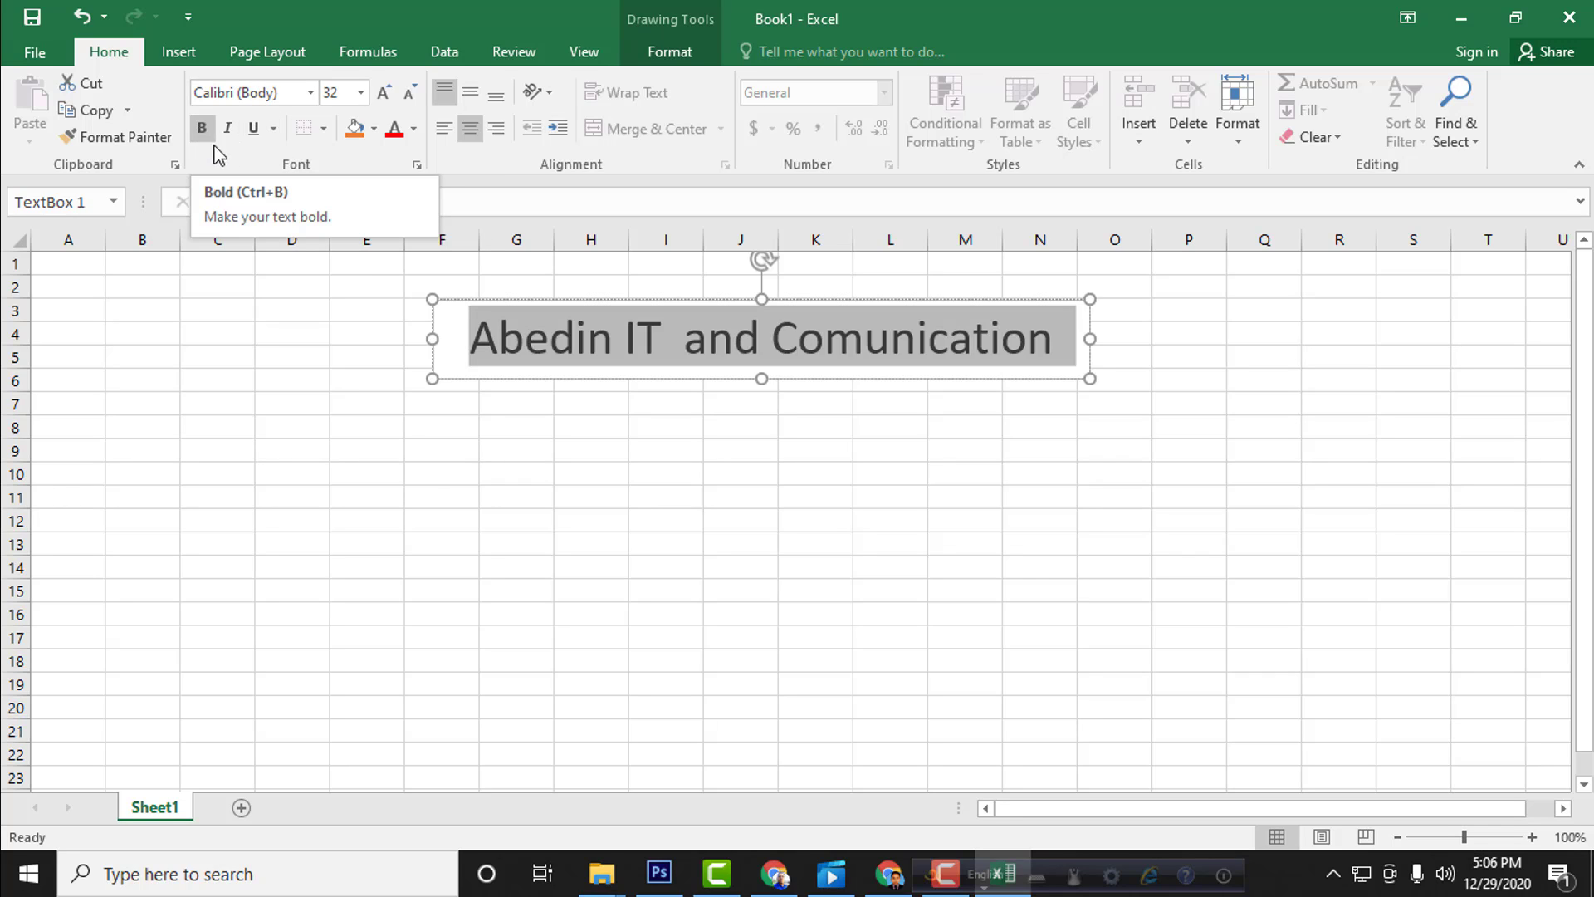
drag(499, 340, 525, 343)
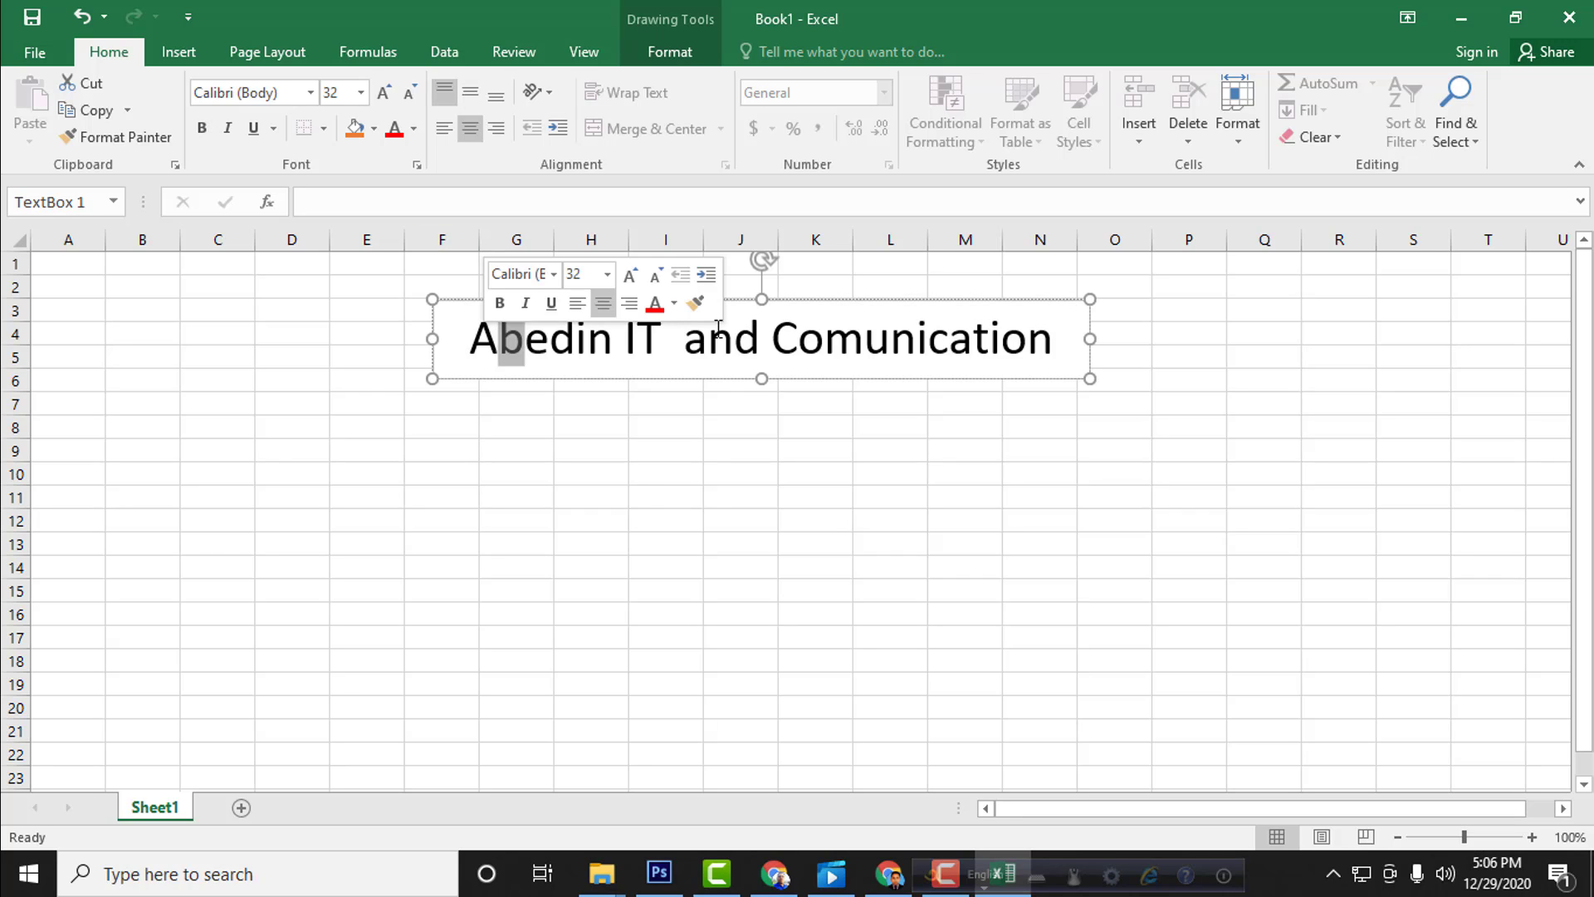
triple_click(719, 325)
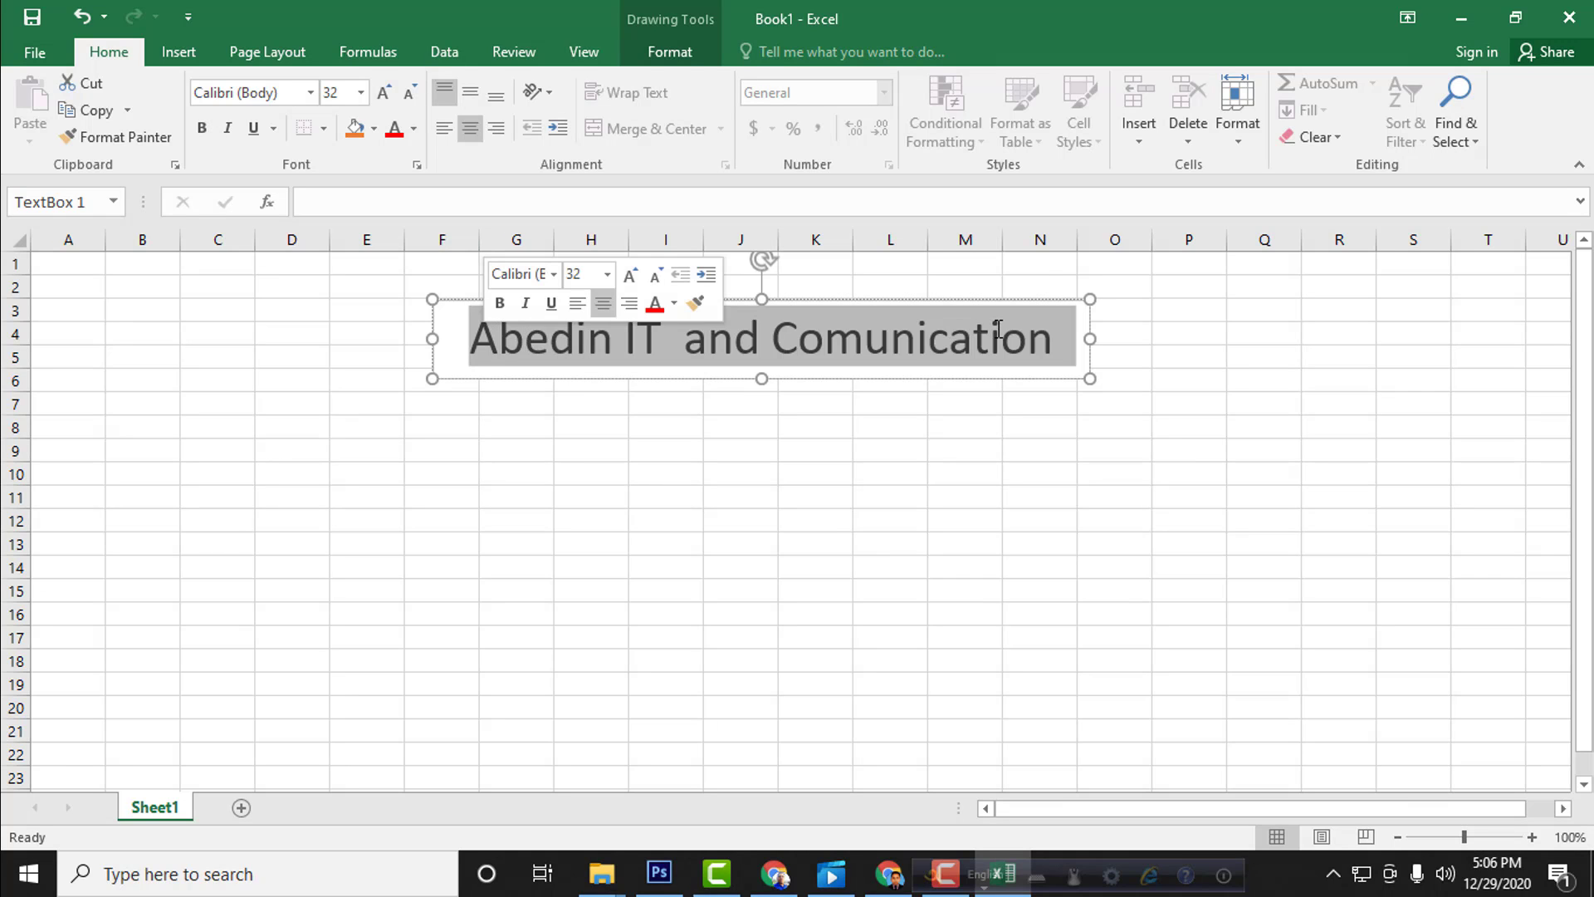
click(202, 129)
click(570, 340)
triple_click(987, 336)
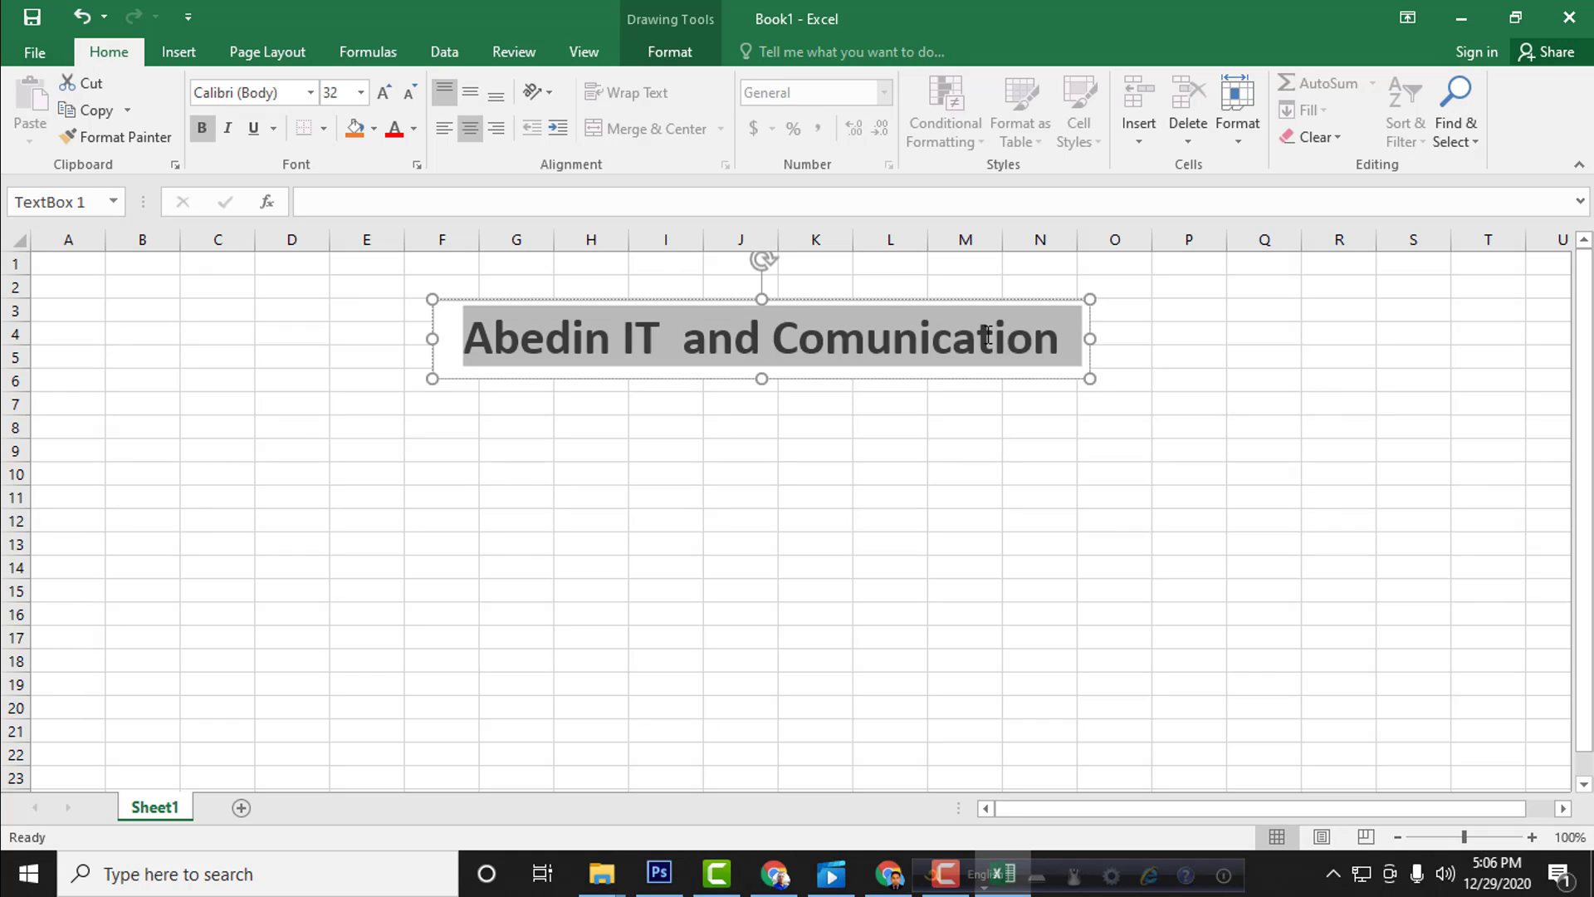
click(228, 128)
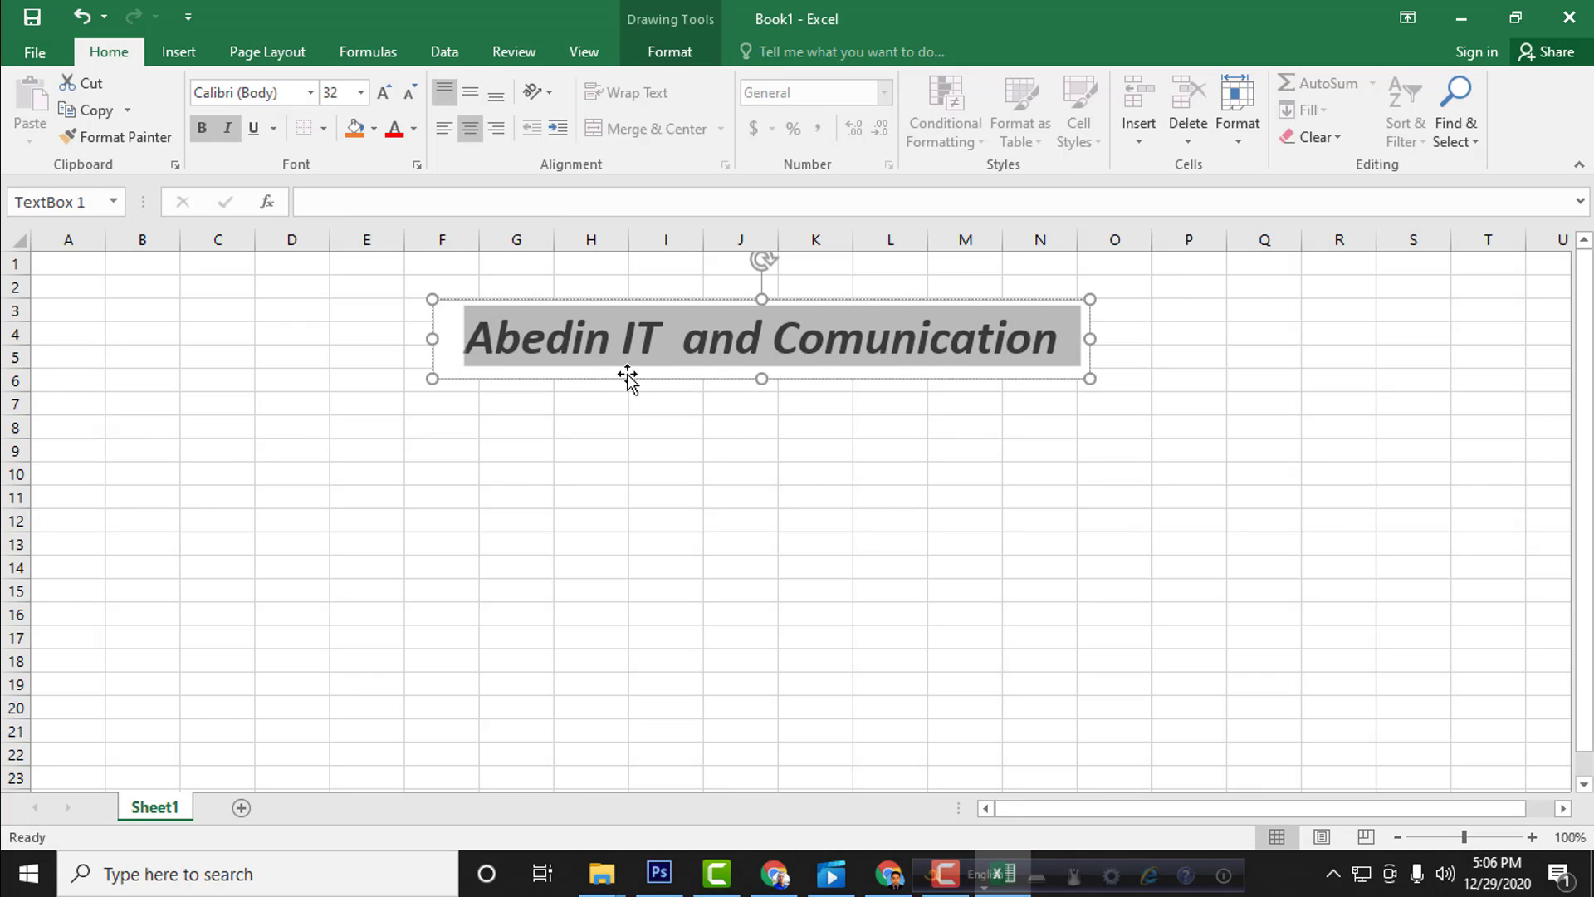
drag(480, 337, 1093, 337)
click(253, 130)
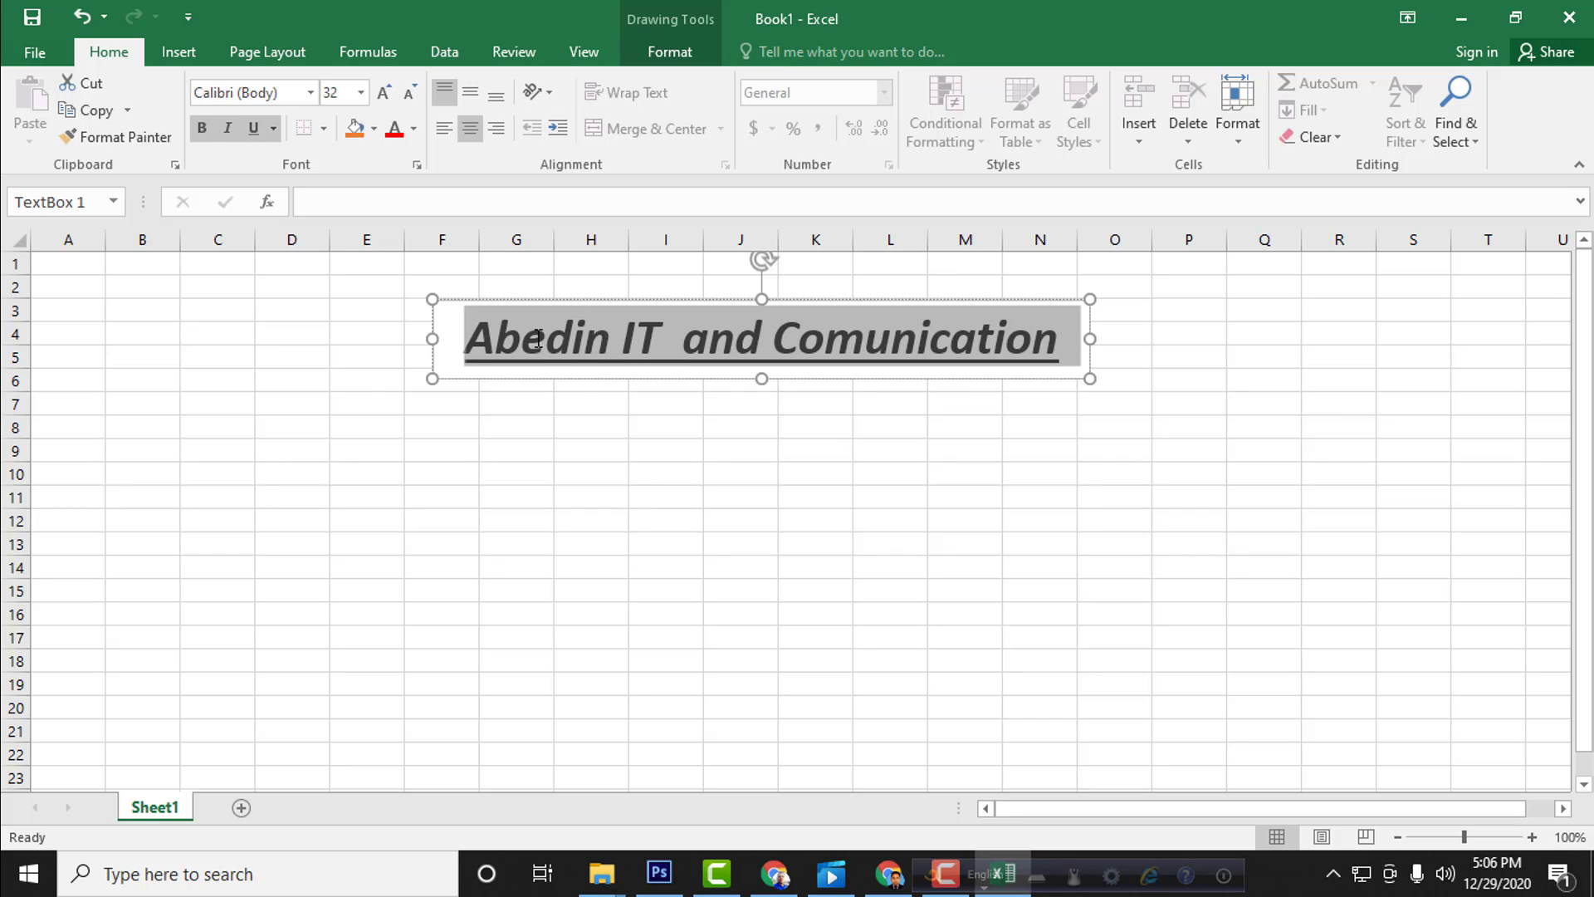
Step: Remove the underline, italic and bold formatting from the title text
drag(465, 336, 513, 332)
click(253, 129)
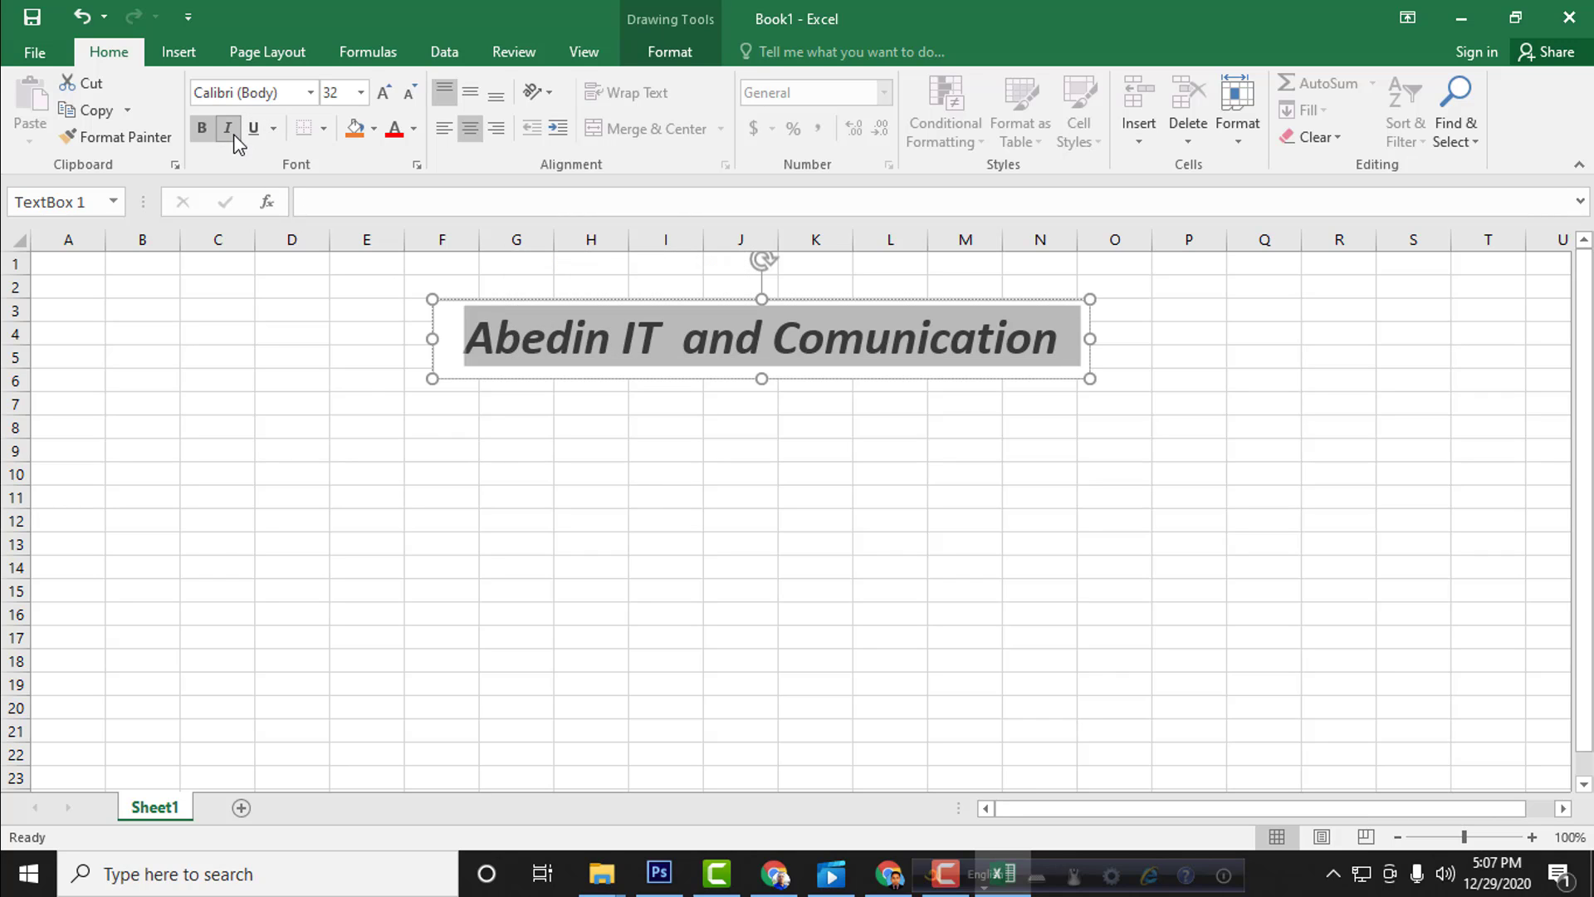
click(227, 128)
click(202, 128)
click(451, 333)
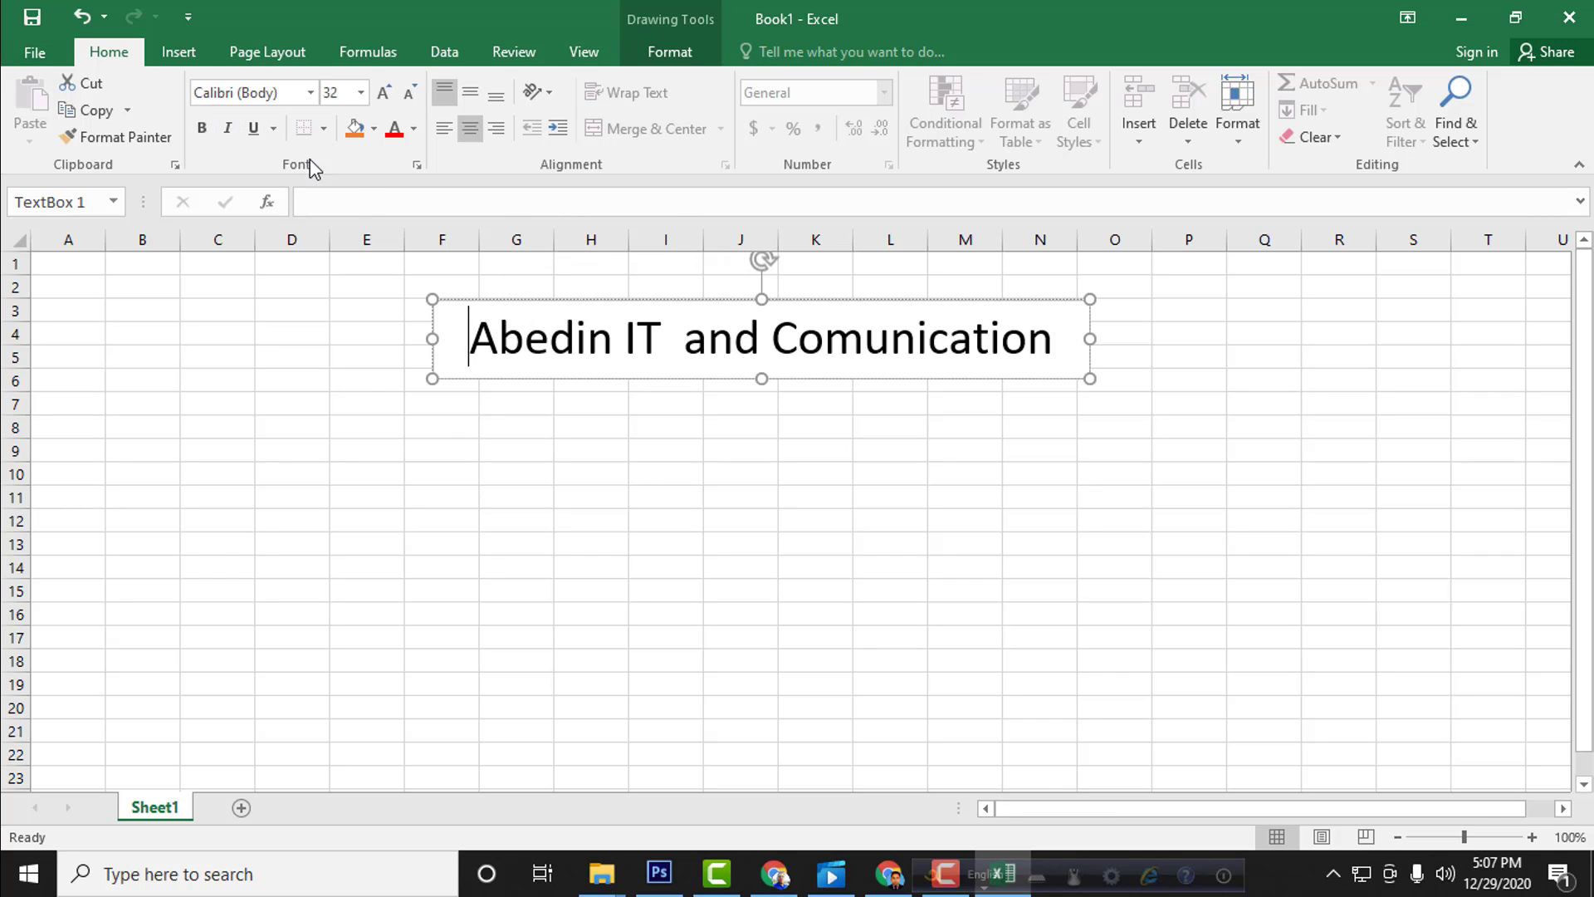
click(274, 129)
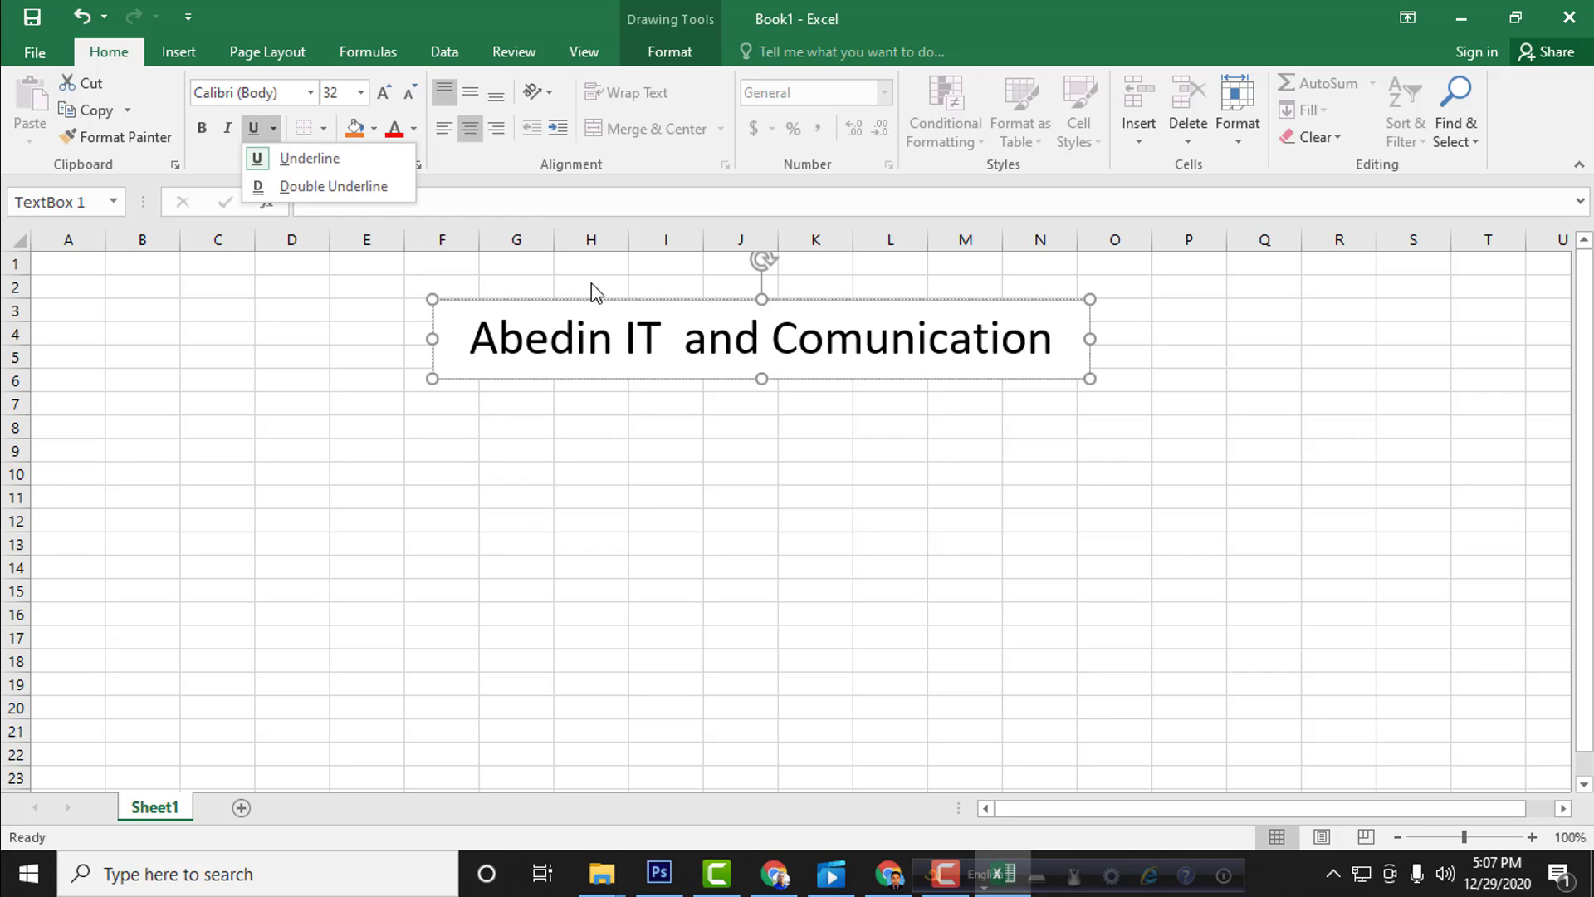
click(457, 340)
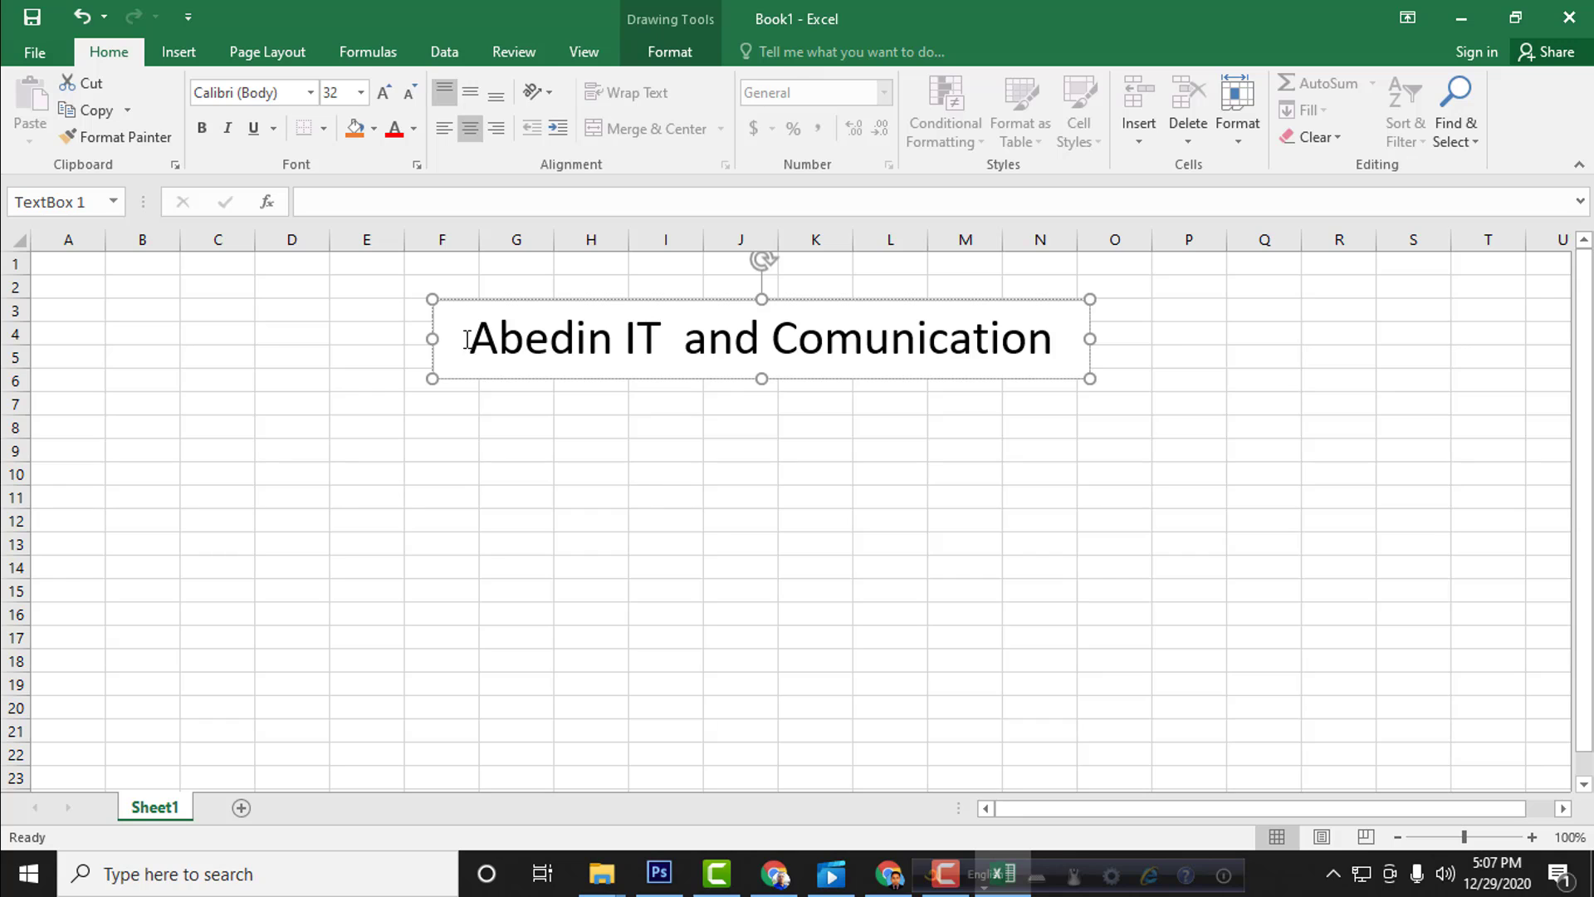
Step: Fill the title text box with a light gold theme color
drag(457, 340, 1146, 335)
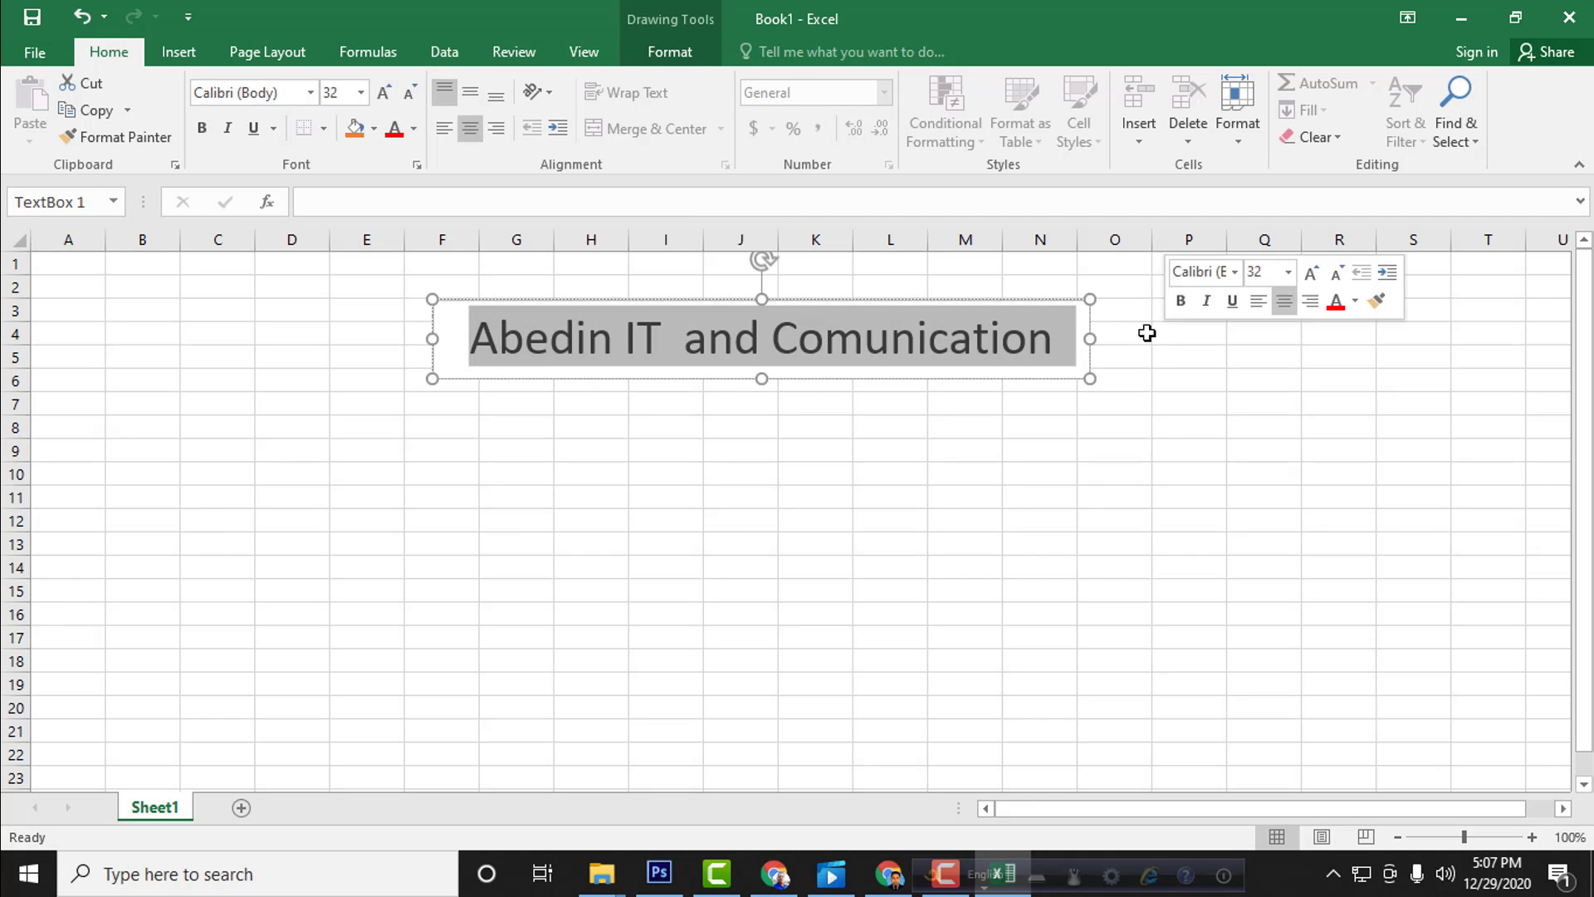
click(374, 129)
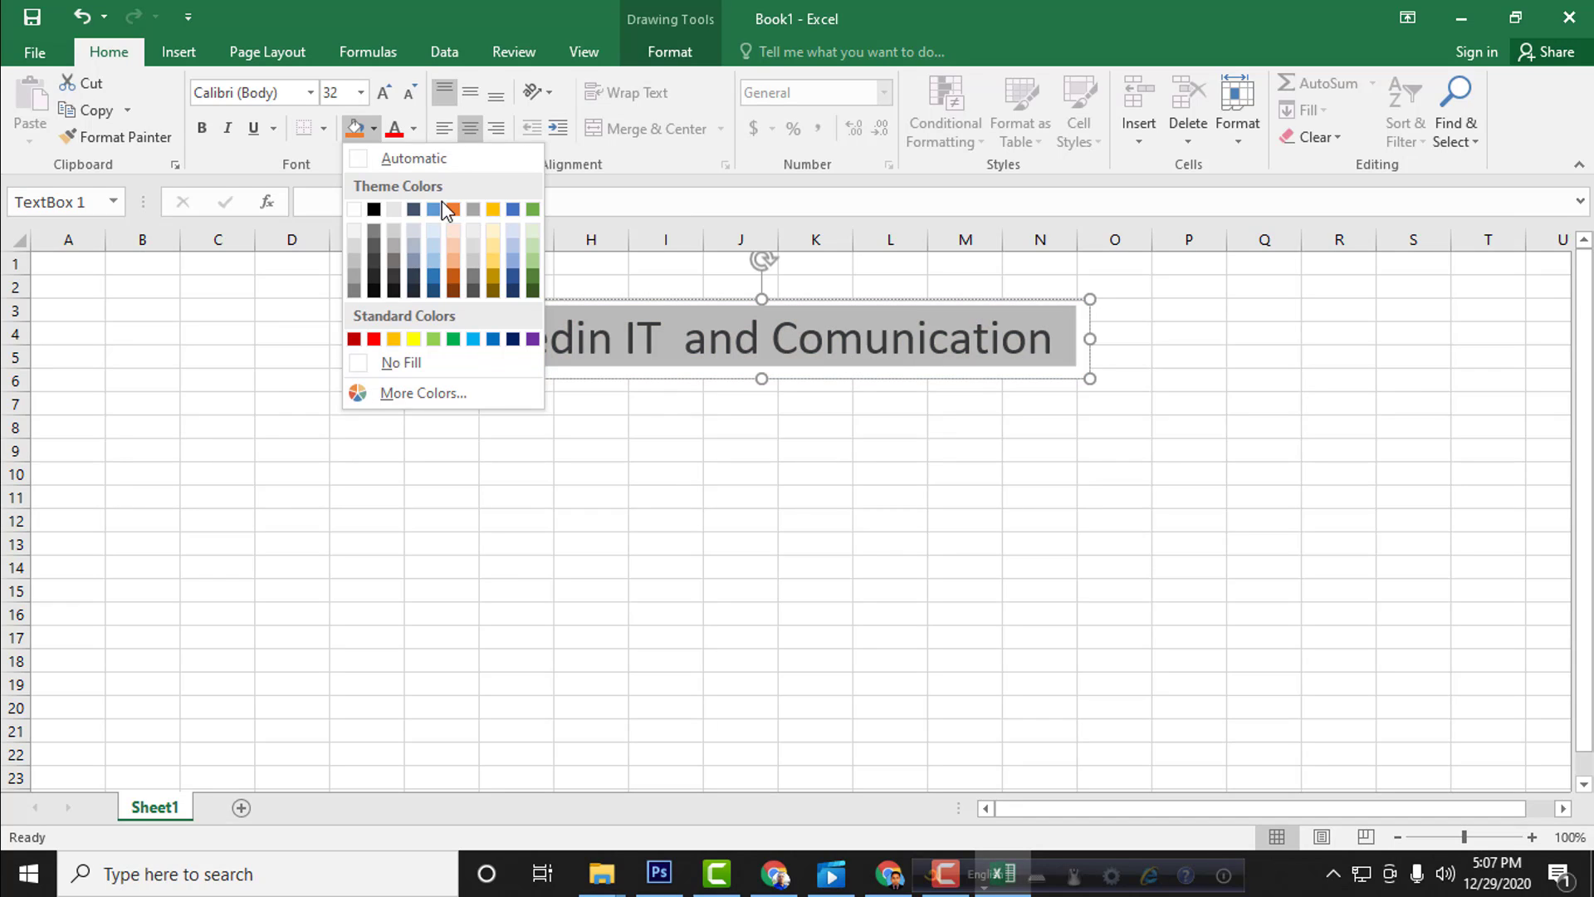
click(495, 263)
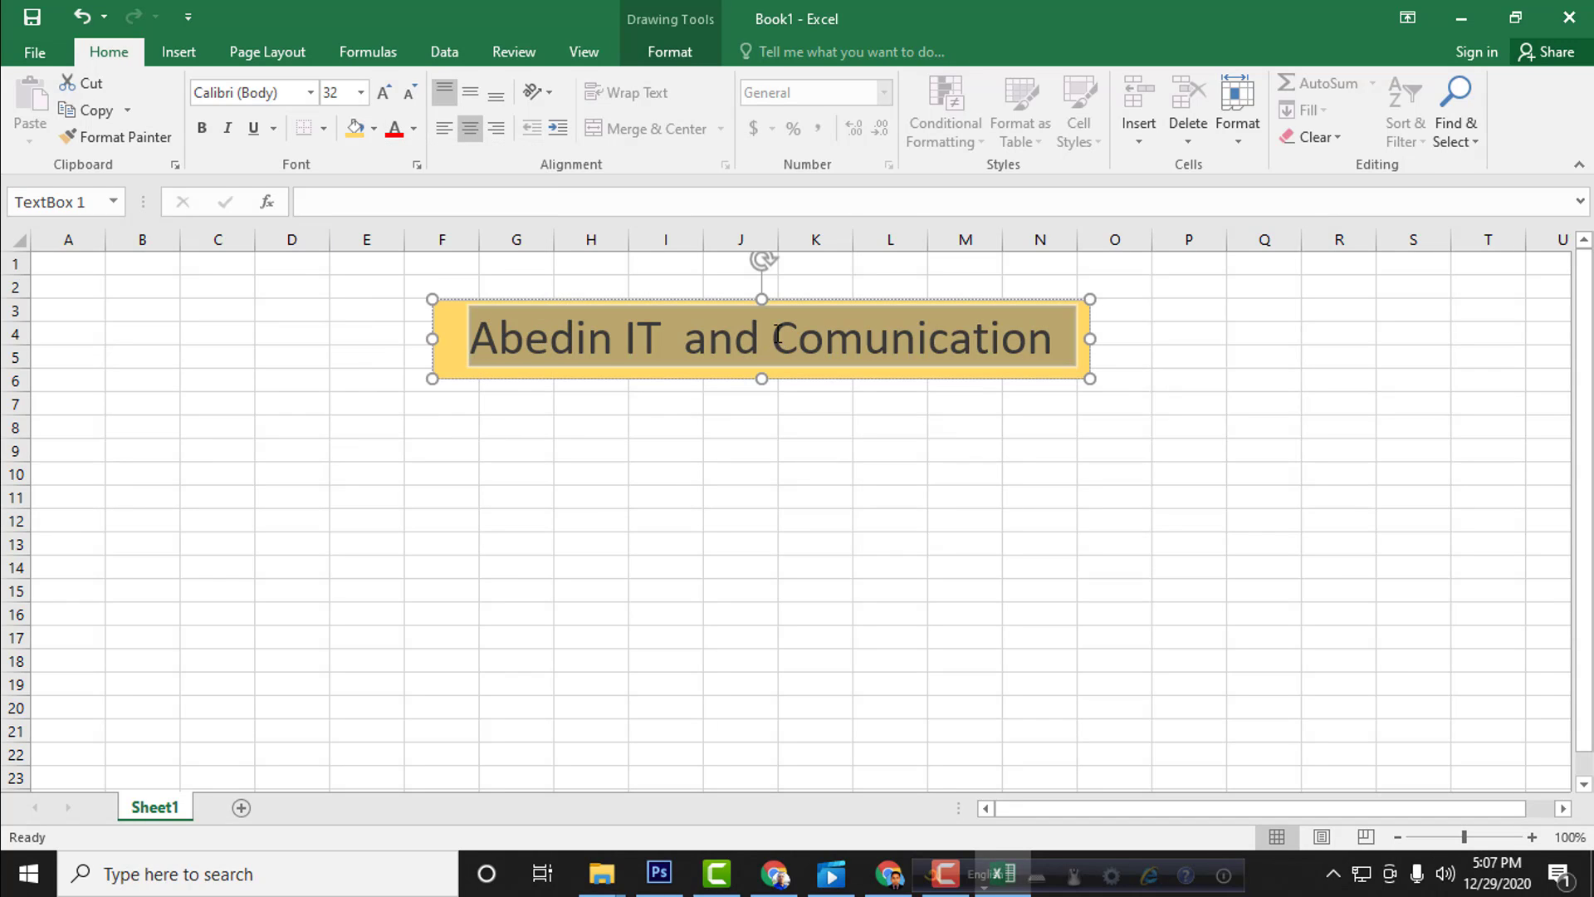
Step: Set the font color of the whole title text to standard purple
click(574, 342)
drag(468, 343, 913, 342)
click(413, 128)
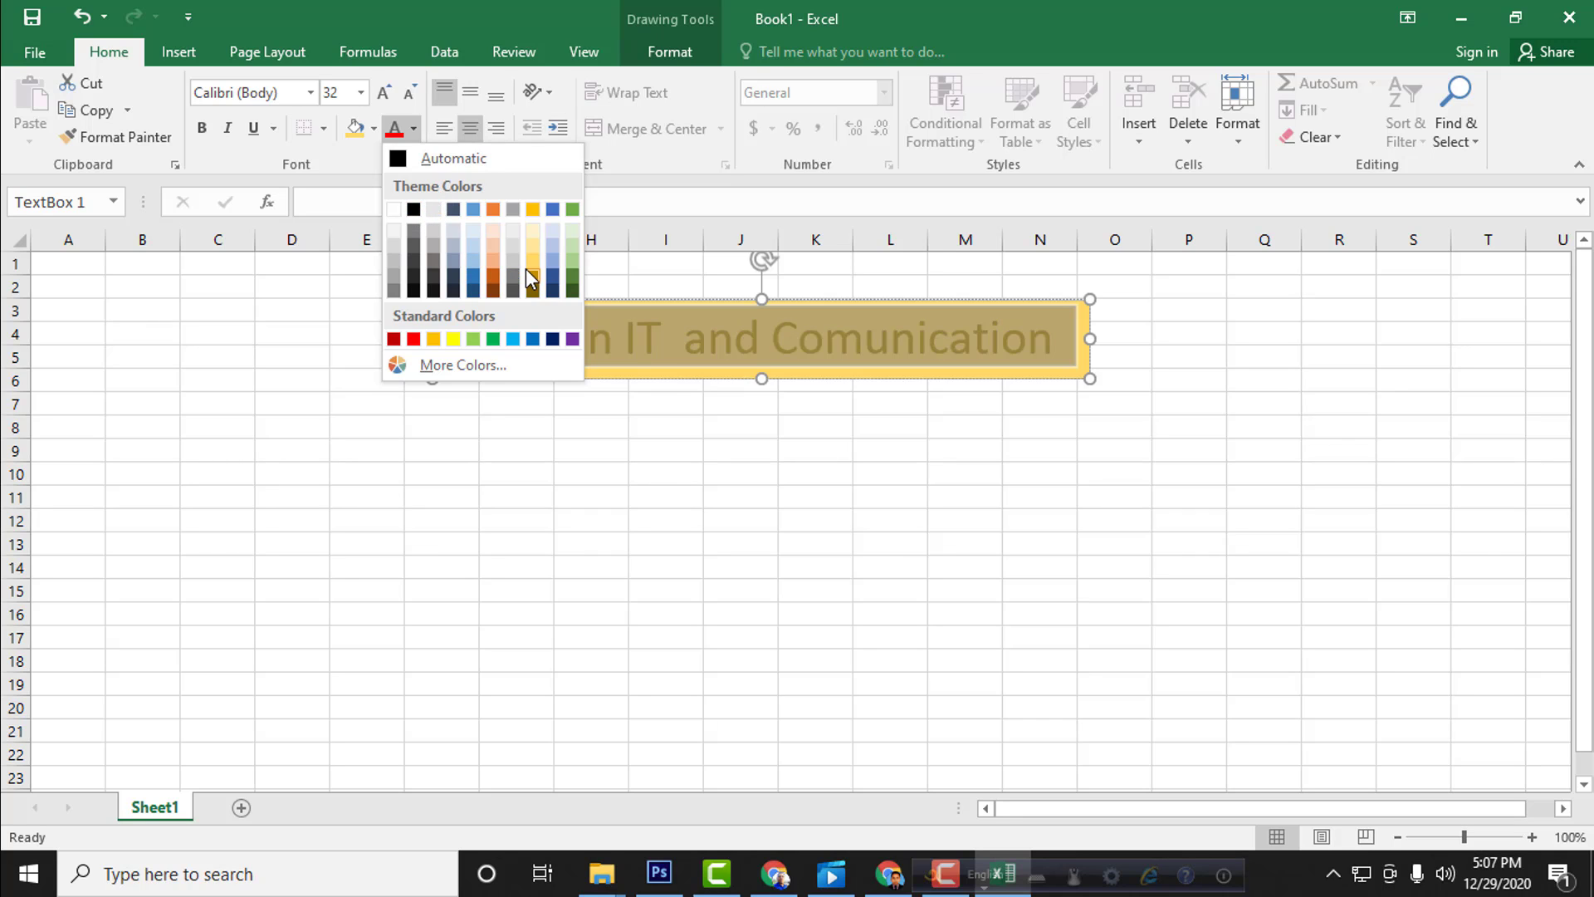
click(574, 340)
click(671, 337)
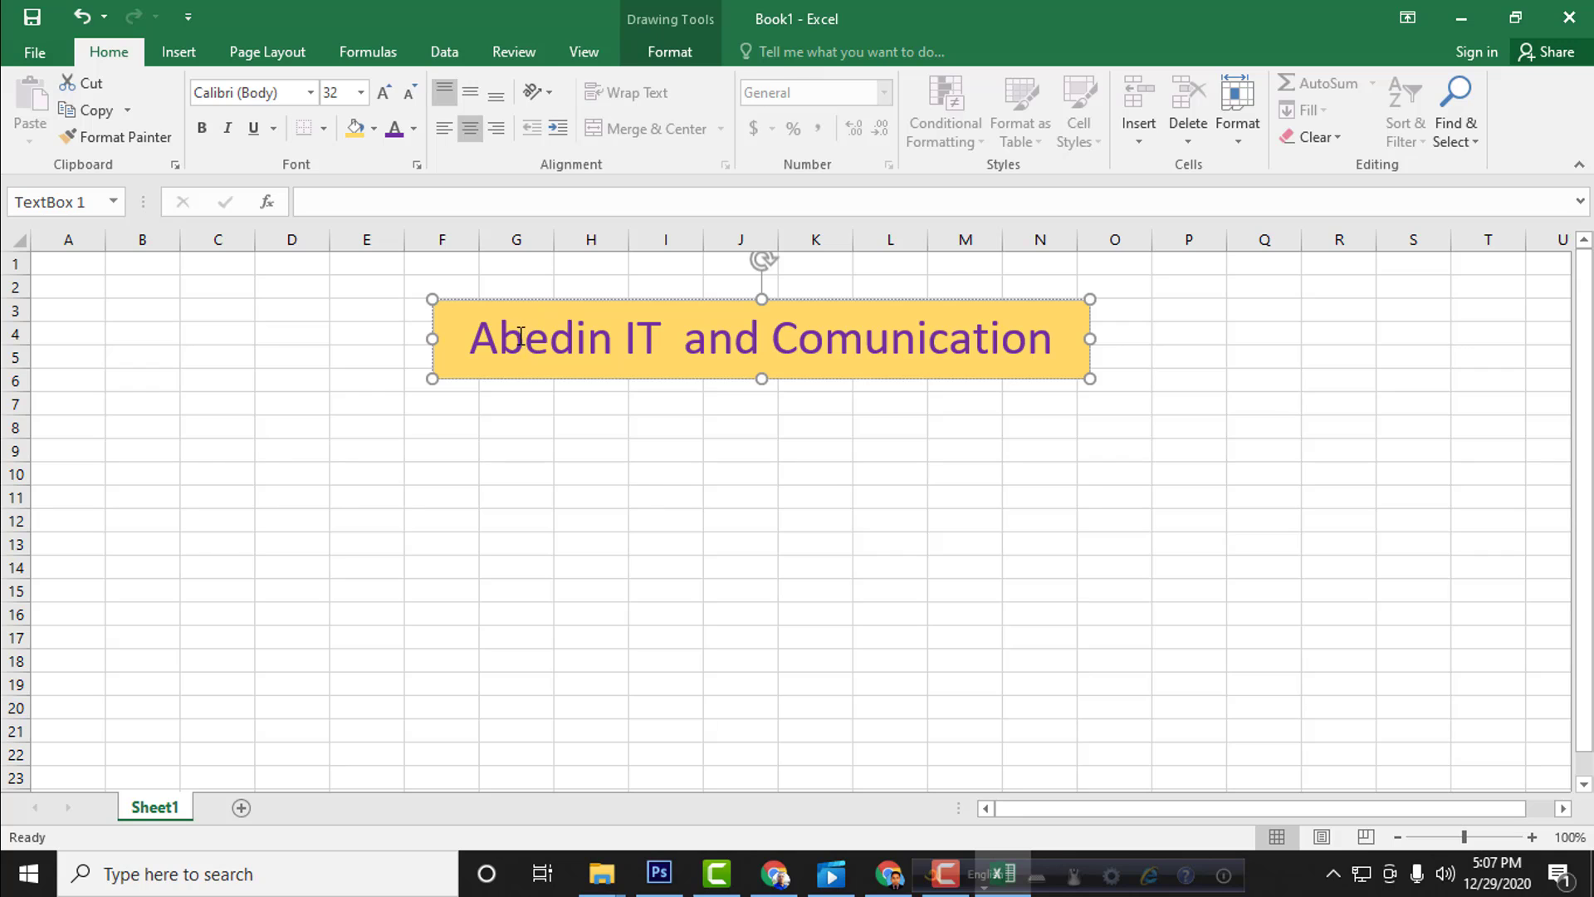
Step: Try the title text at font sizes 36 and 28, and set it back to 32
key(ctrl+a)
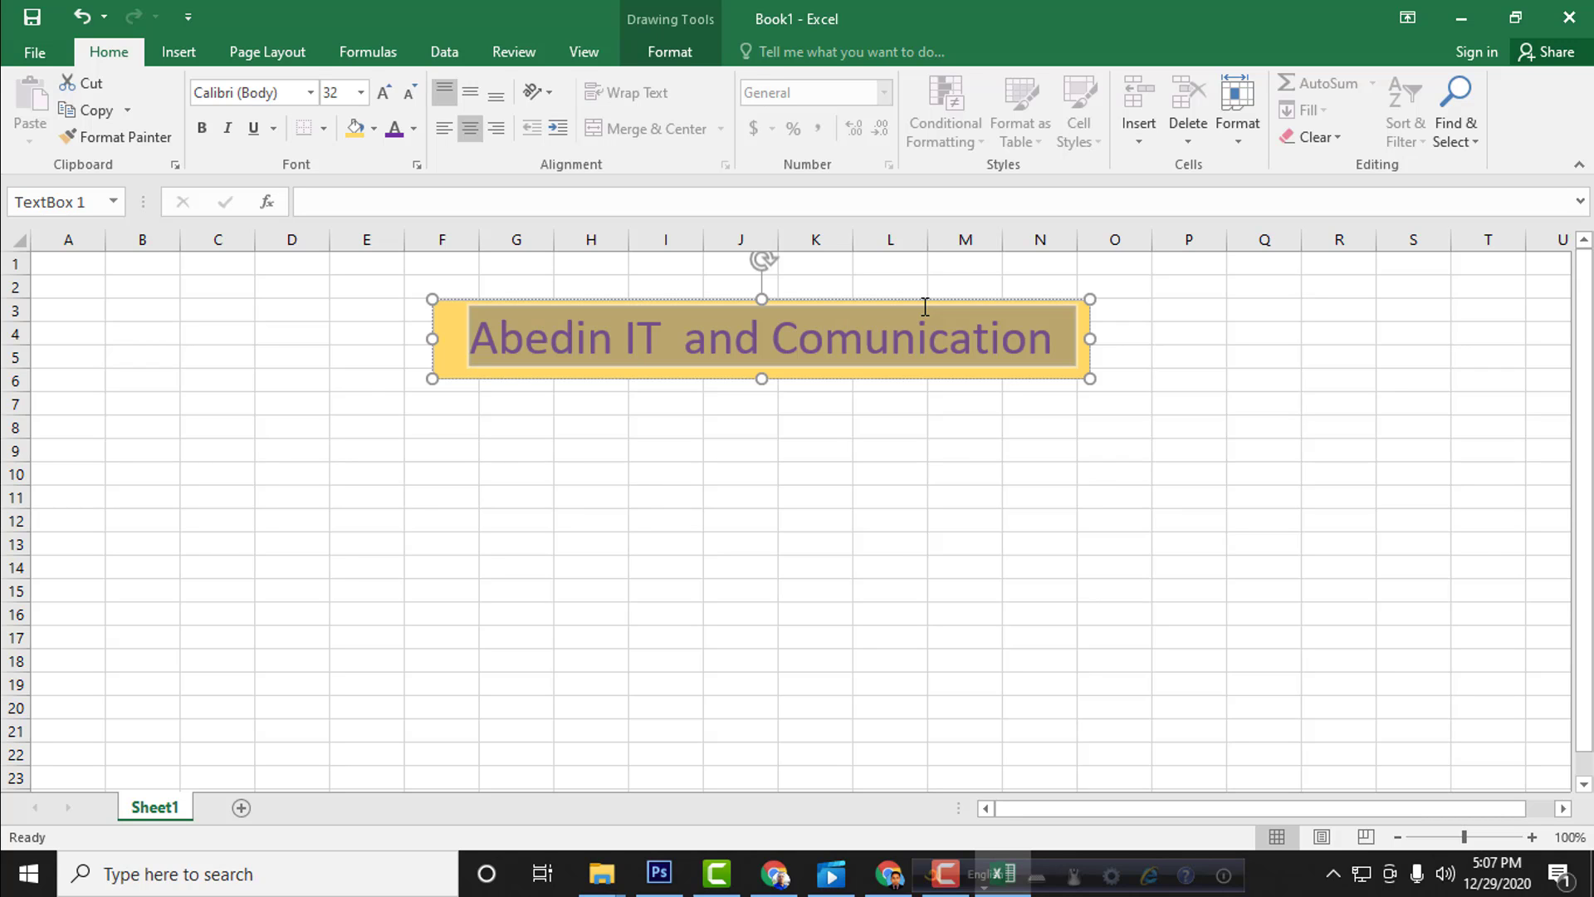
click(776, 322)
drag(469, 336, 947, 347)
click(385, 96)
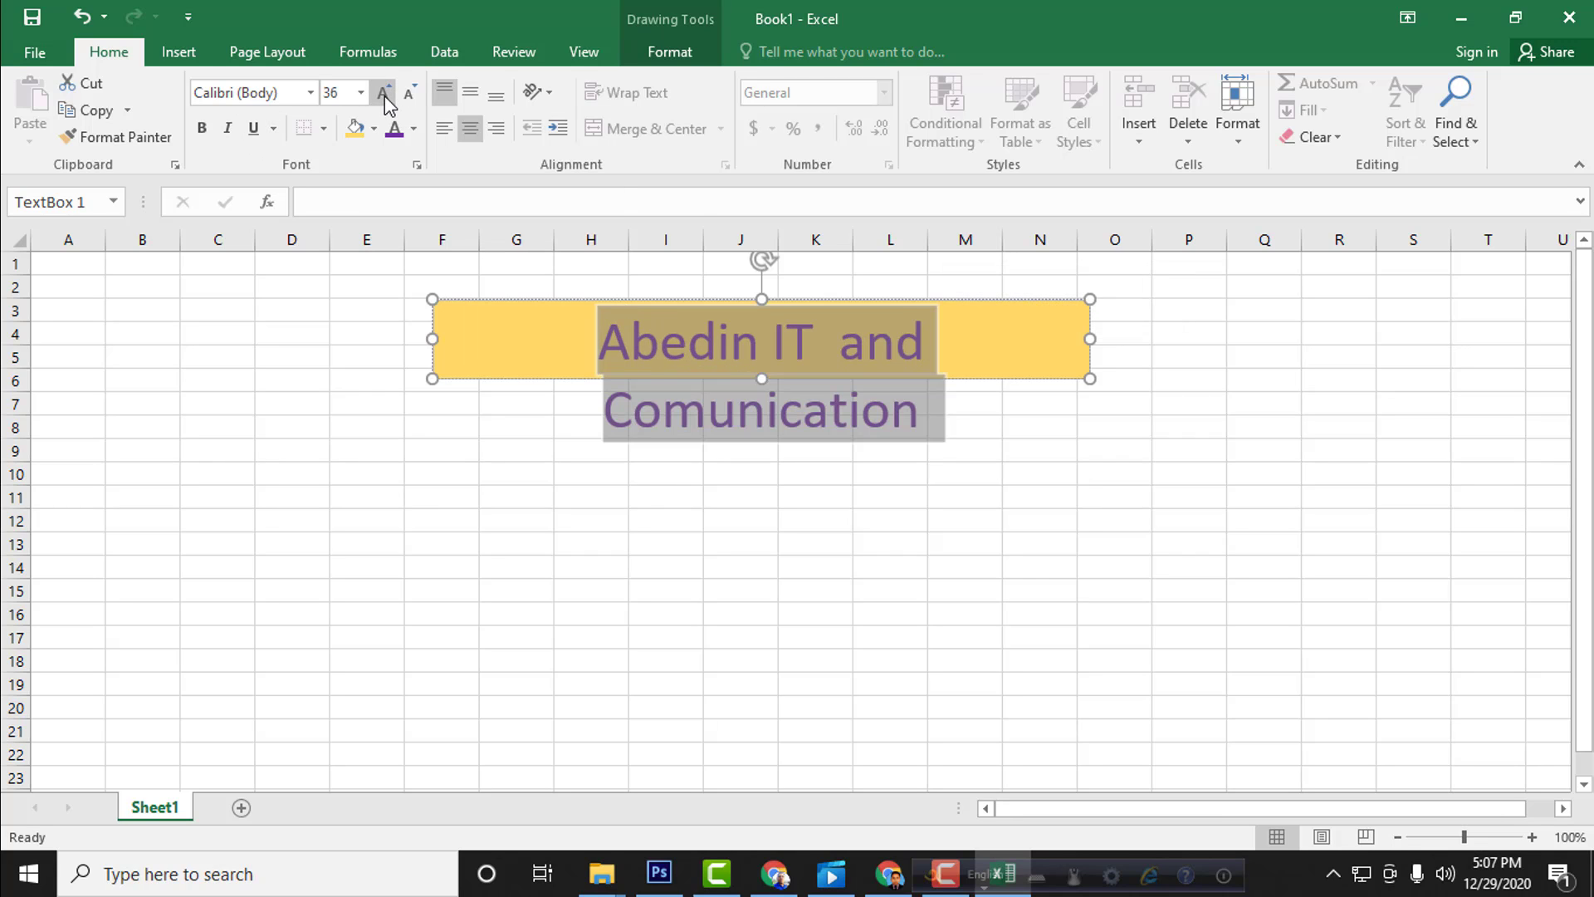
click(415, 99)
click(415, 99)
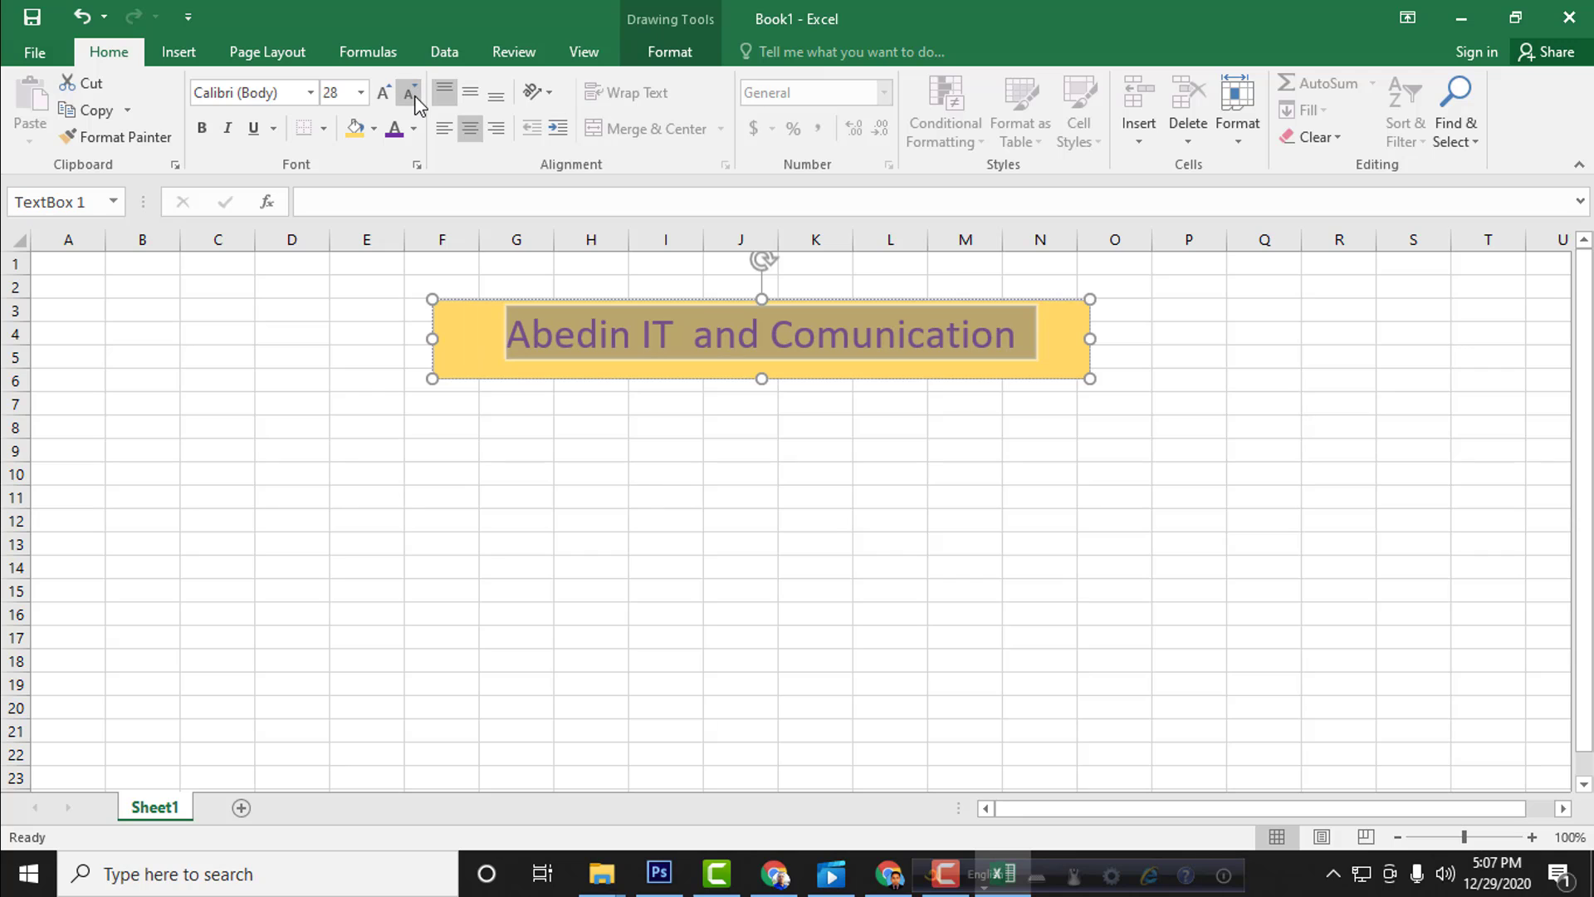
click(382, 98)
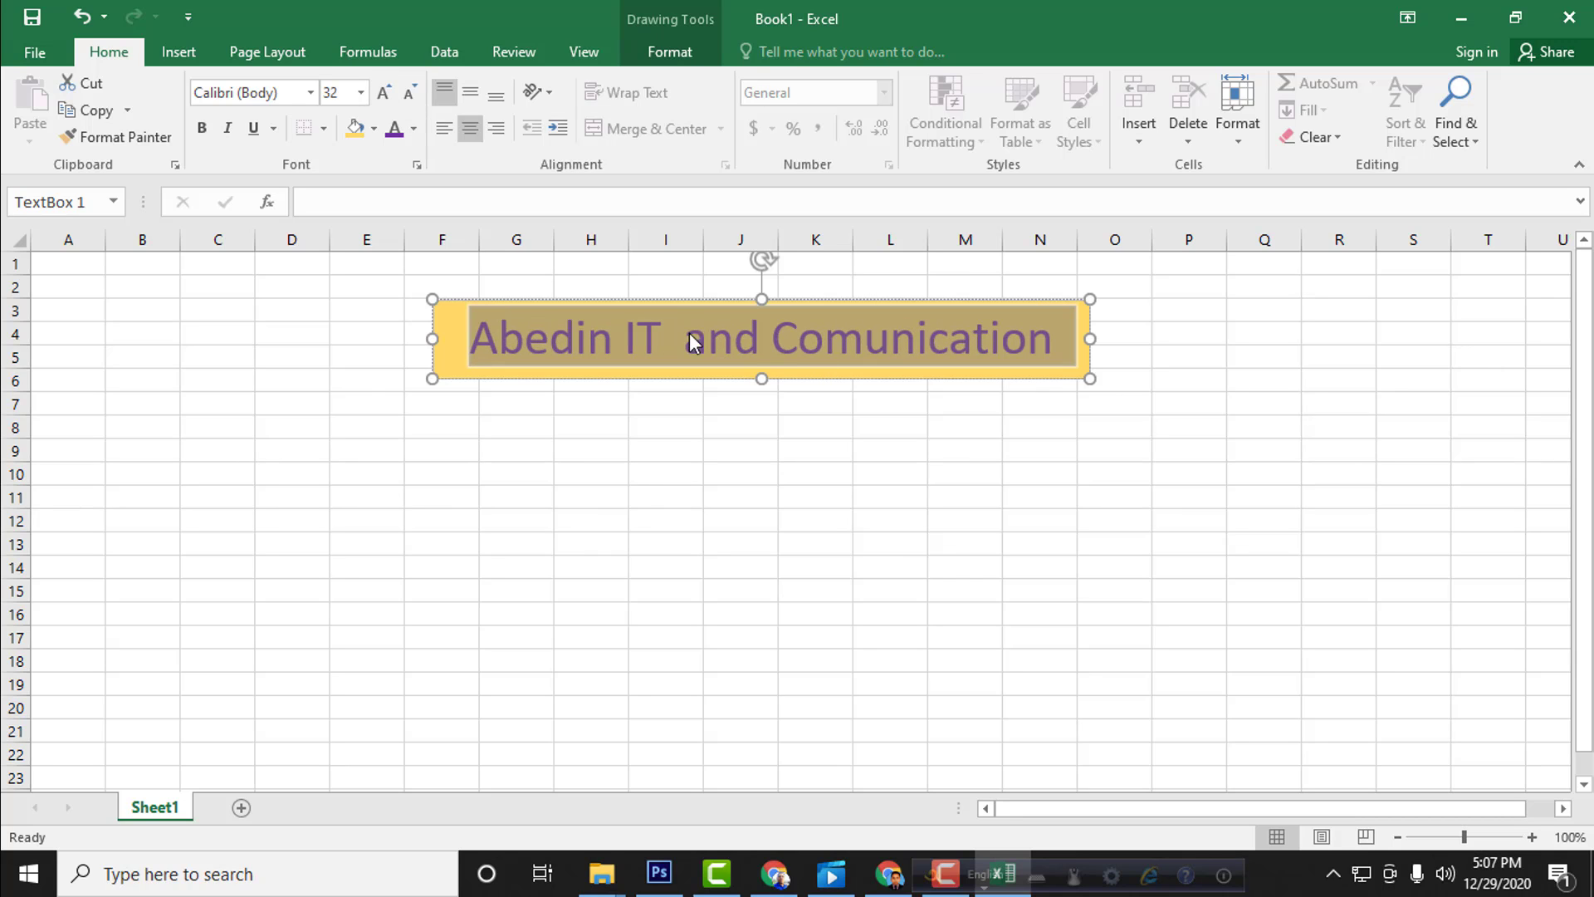
click(659, 325)
drag(658, 325, 462, 178)
click(475, 263)
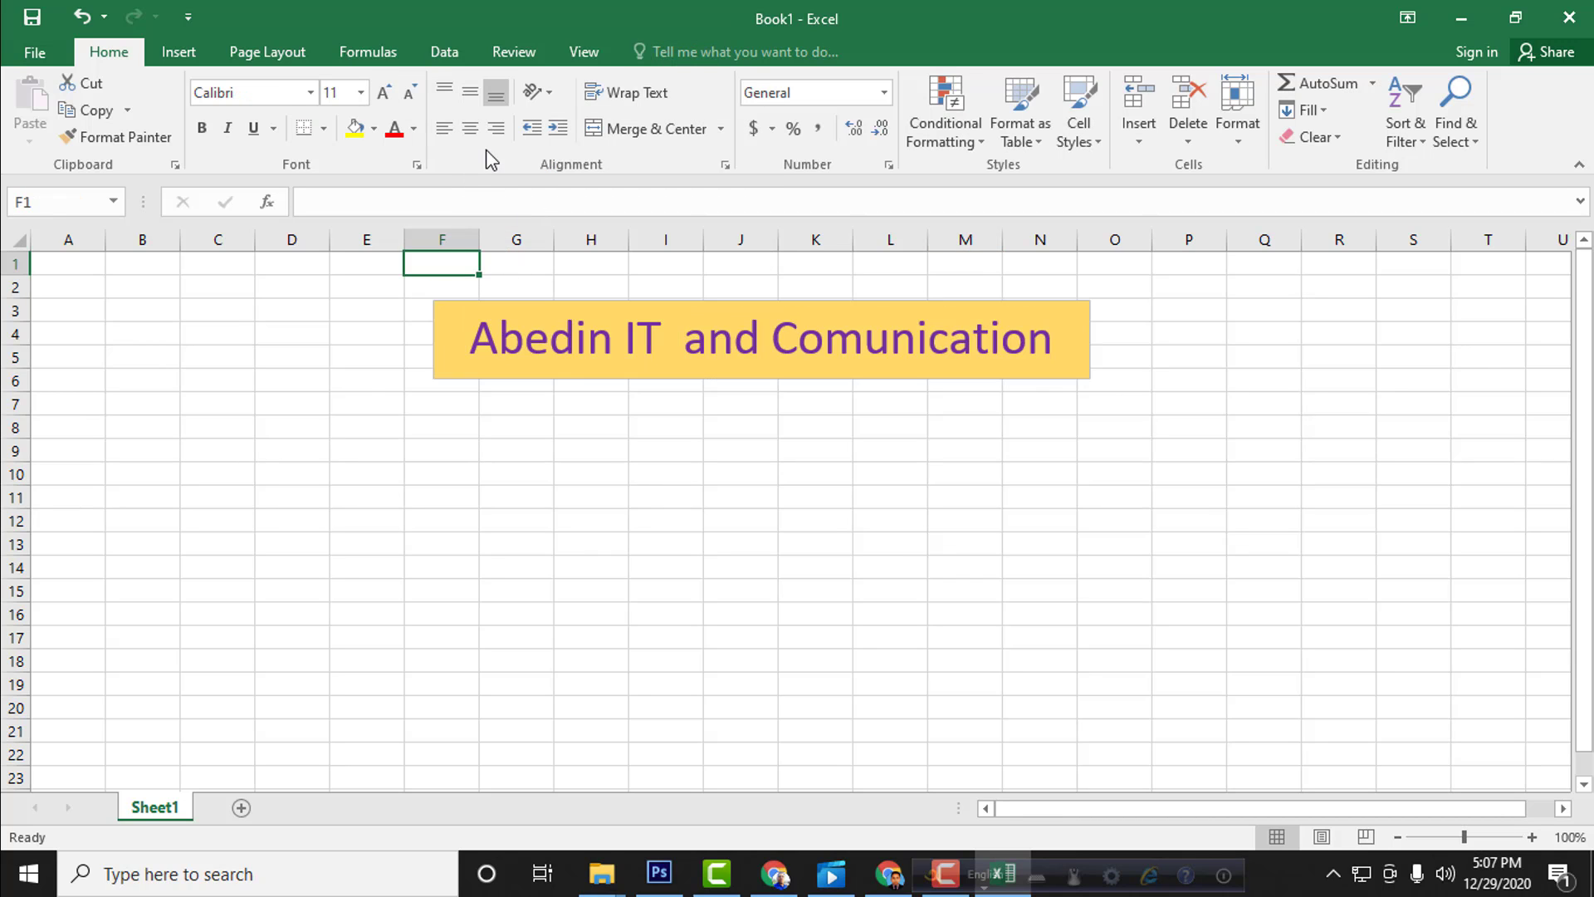
Step: Try left alignment and right alignment on the title text in the text box
click(472, 130)
drag(491, 336, 997, 336)
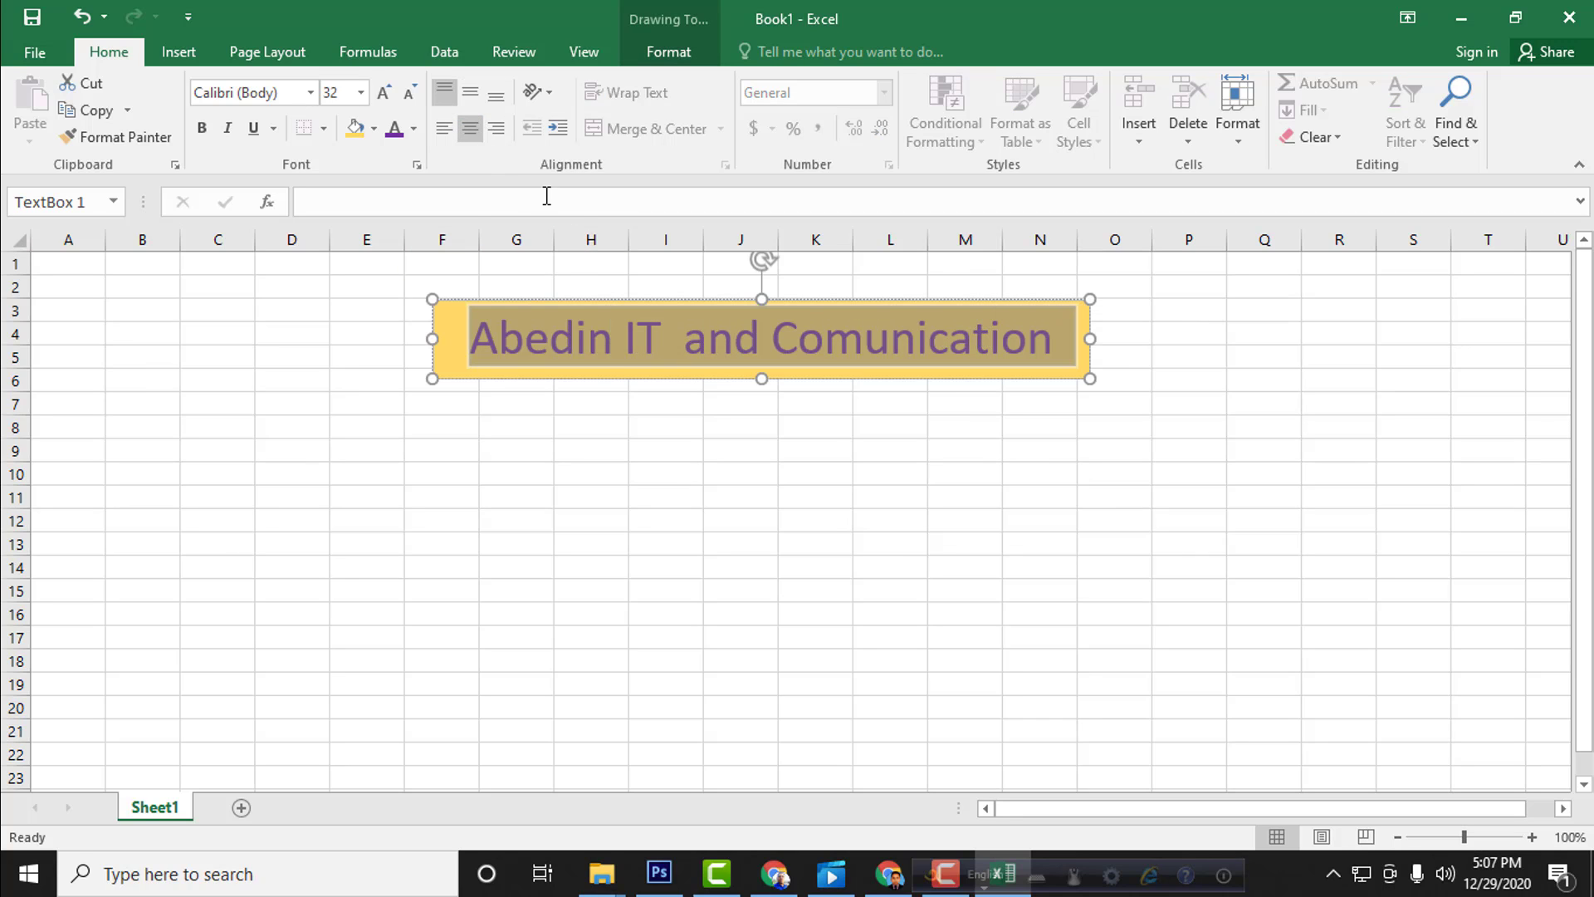
click(446, 129)
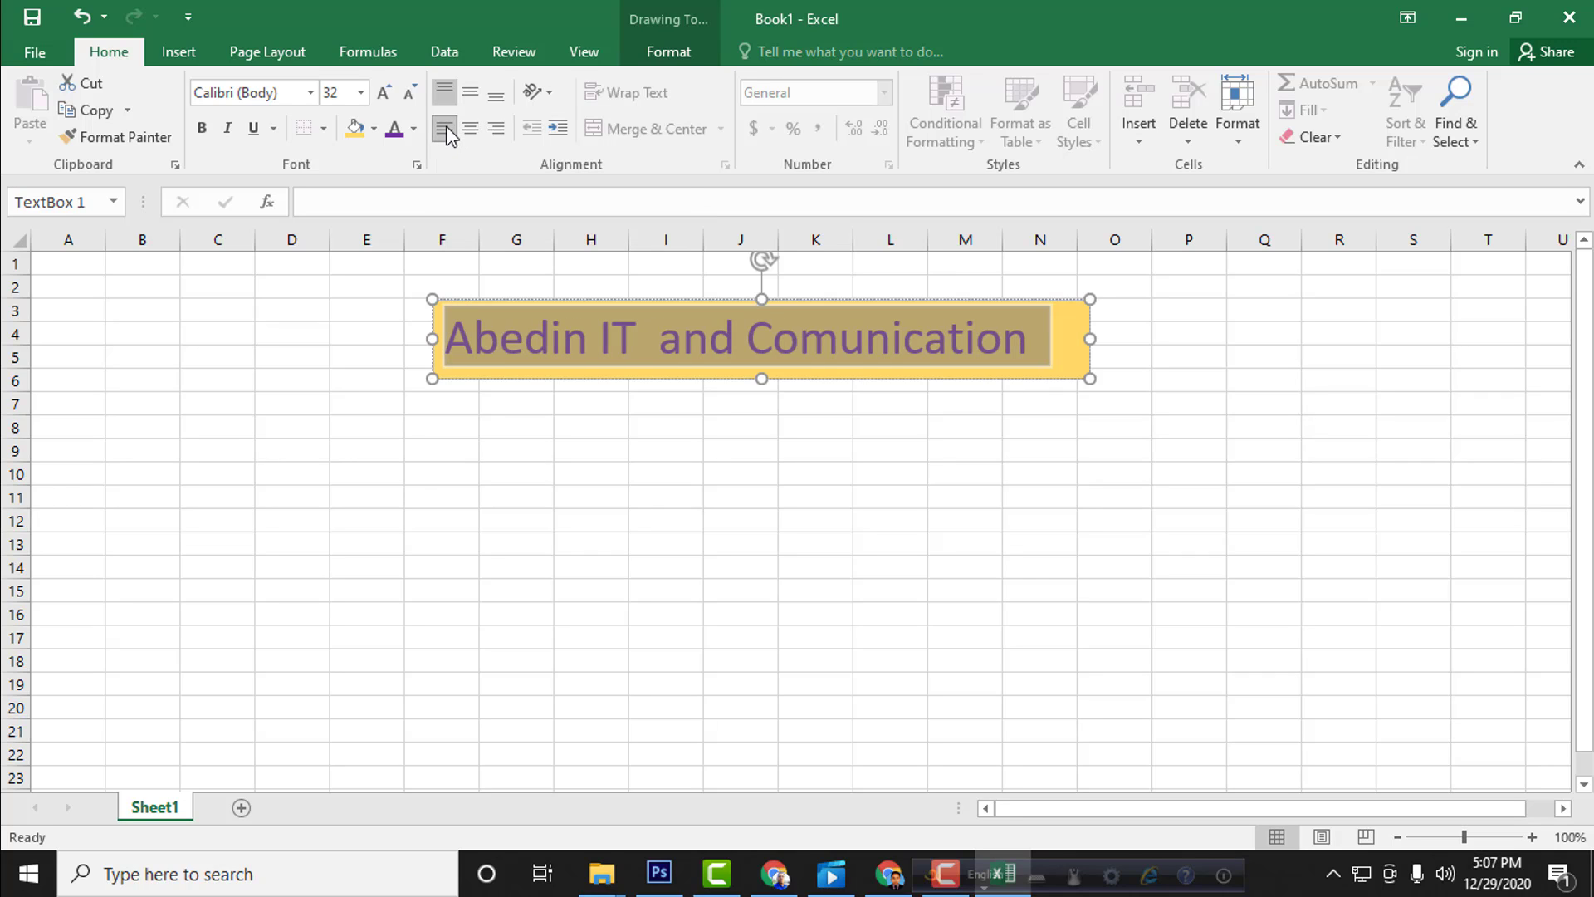
click(450, 340)
drag(450, 340, 1013, 344)
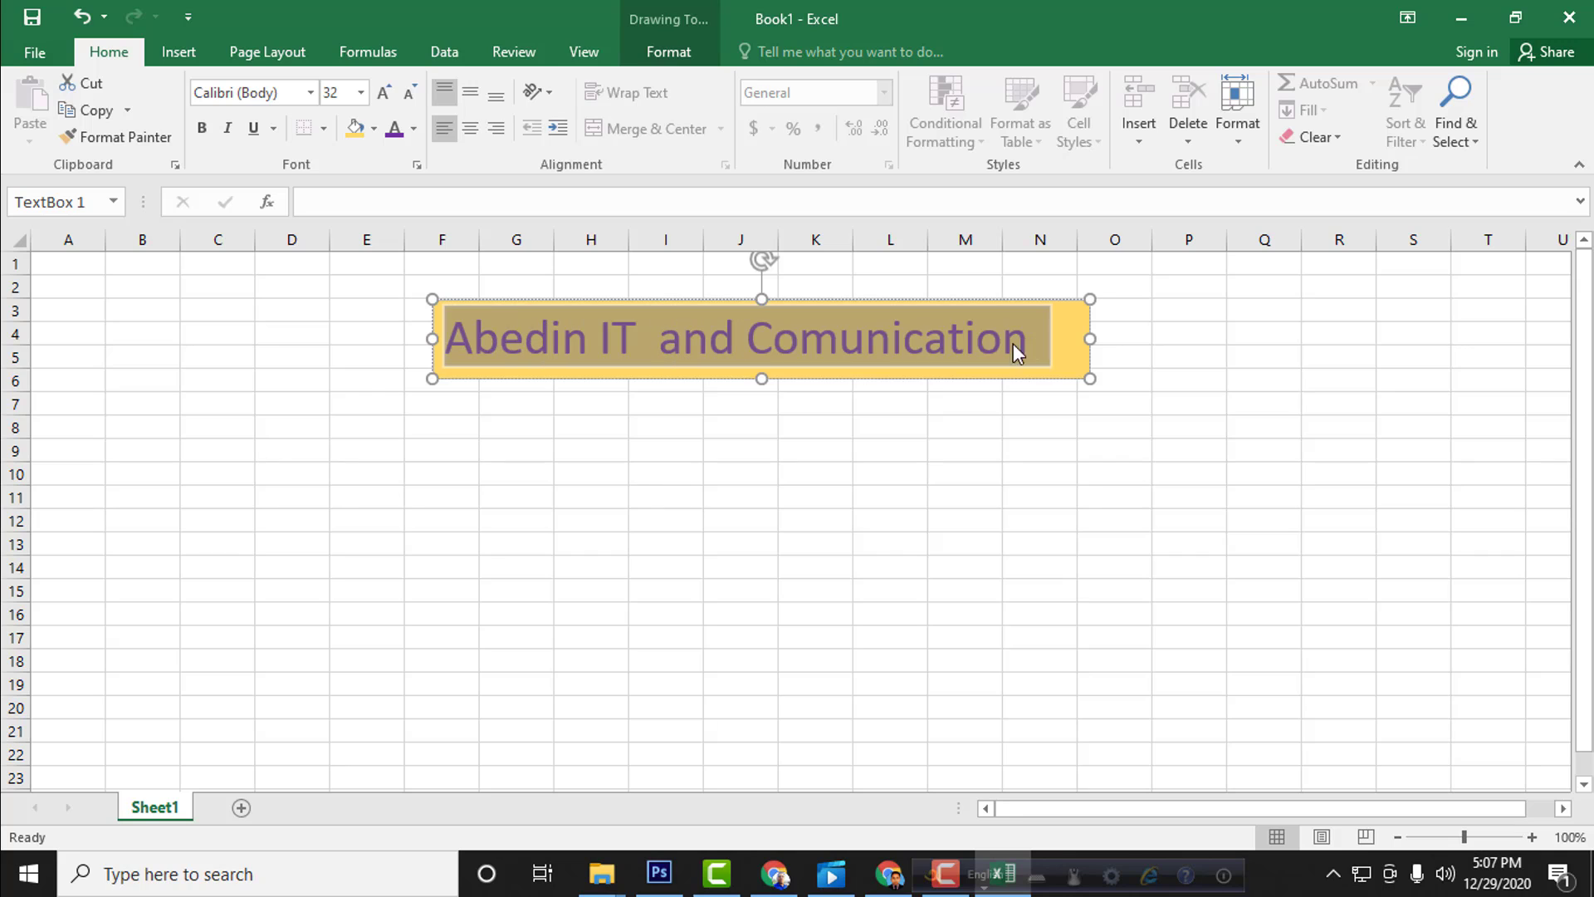
click(507, 129)
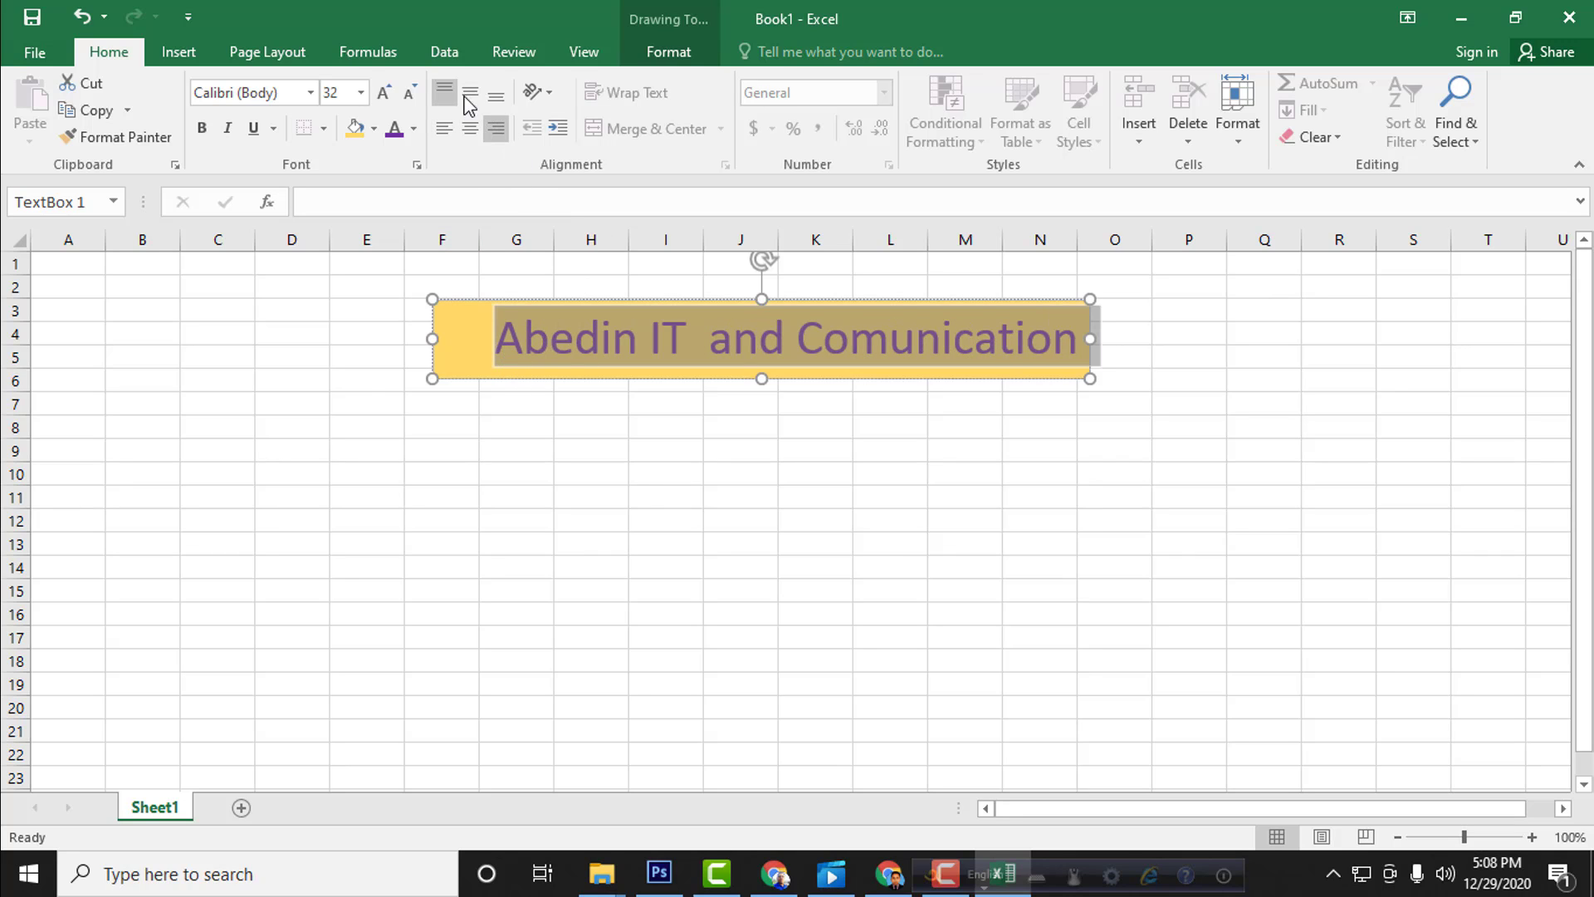
Step: Center the title text horizontally and middle-align it vertically within the text box
drag(491, 343, 1083, 342)
click(471, 130)
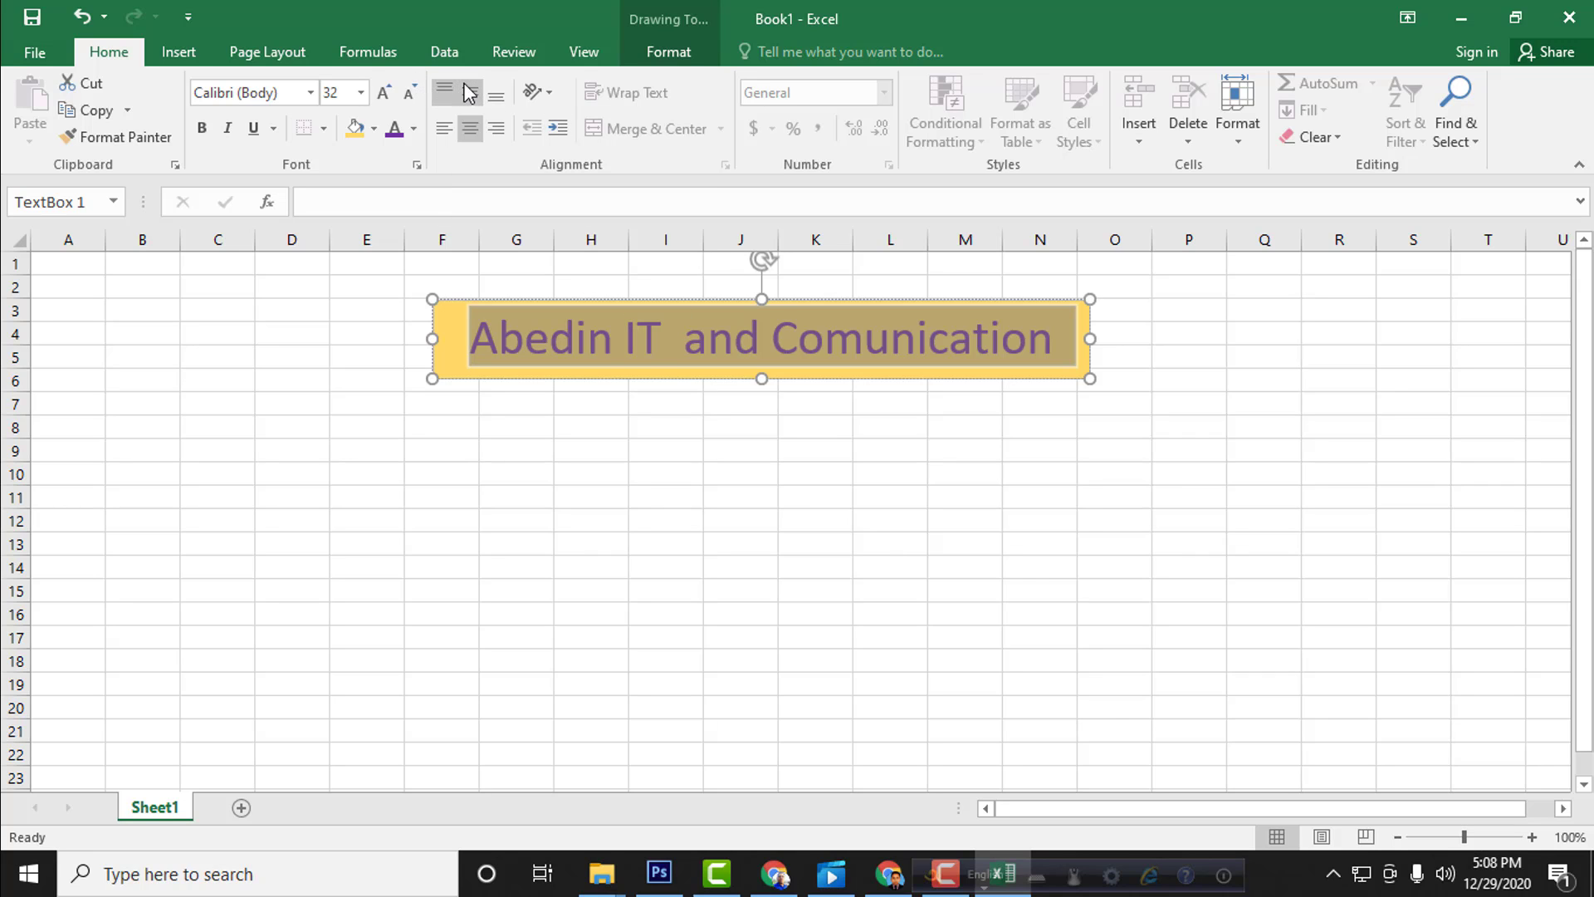
click(471, 96)
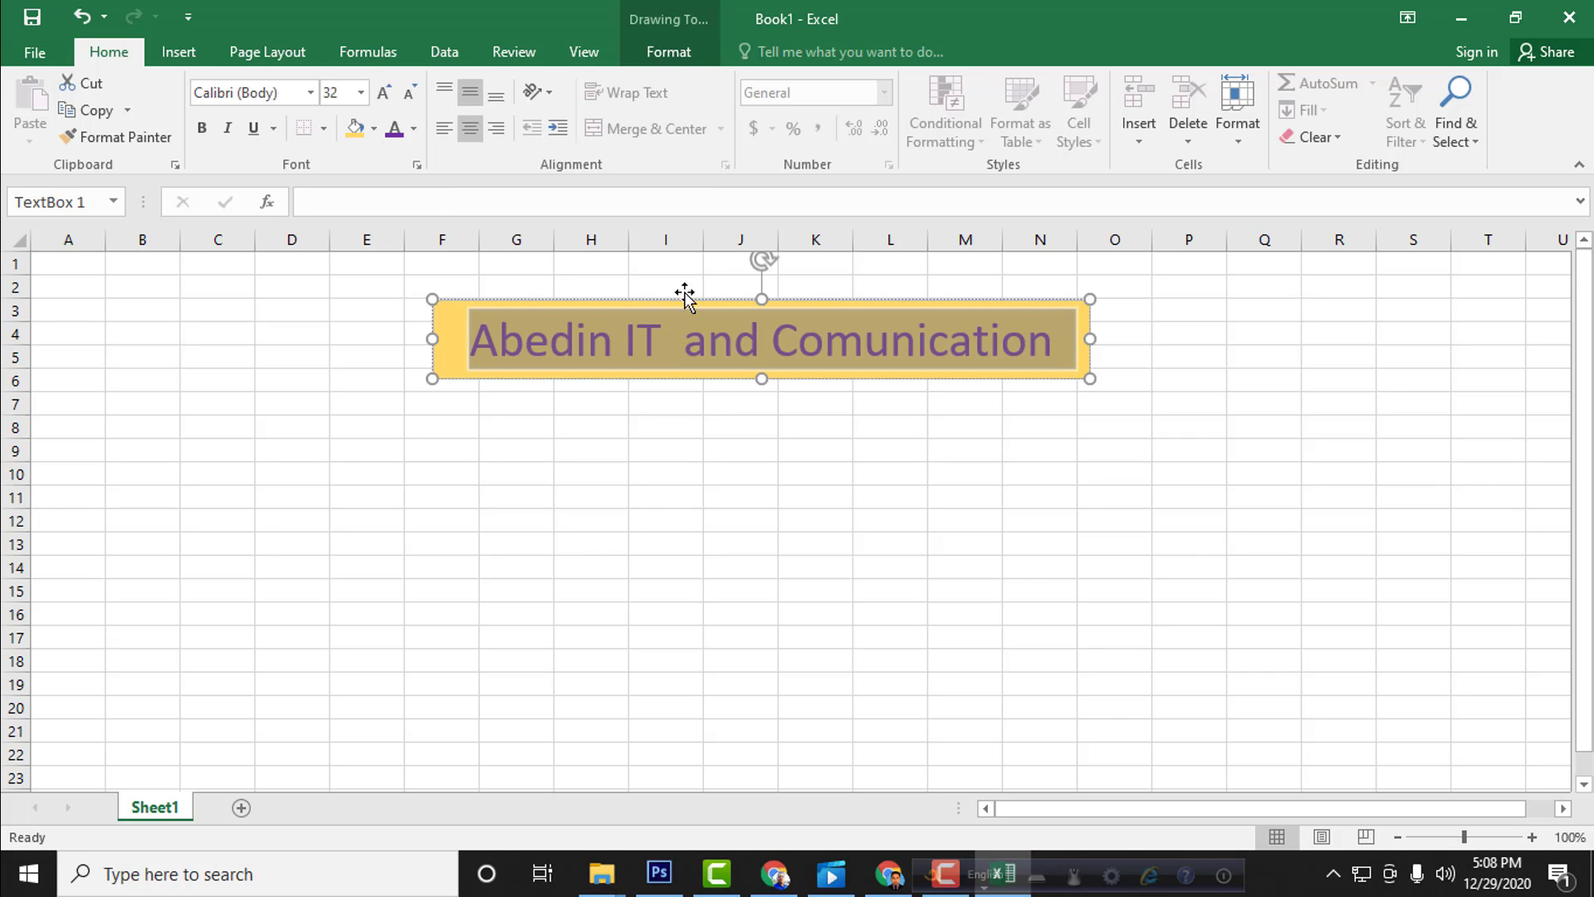
click(504, 348)
click(475, 337)
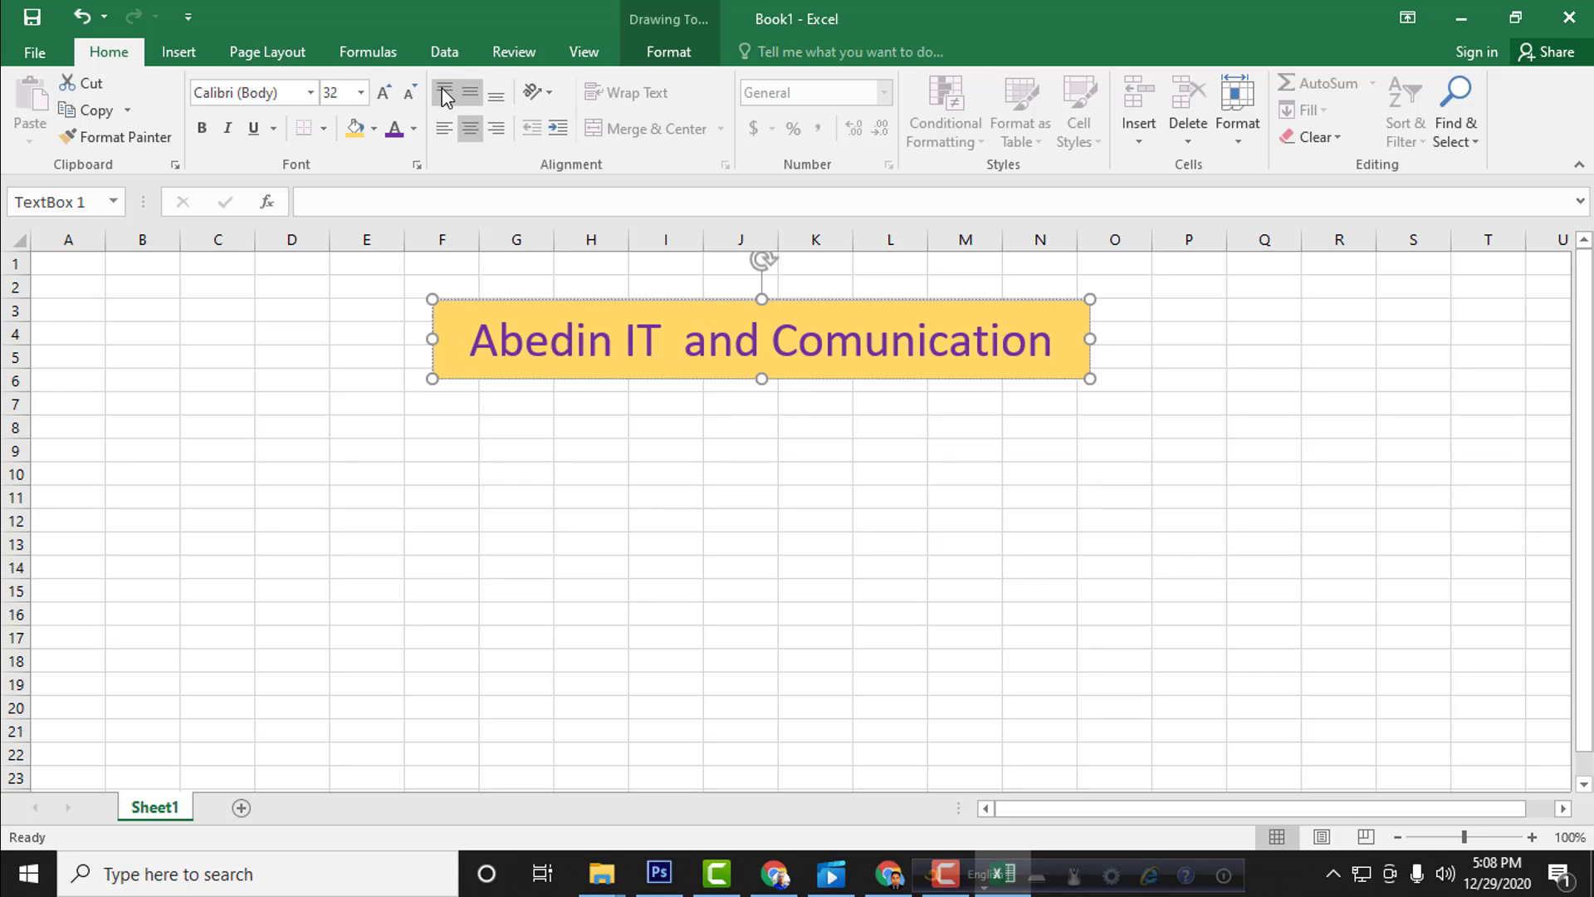
Step: Try increasing the indent of the title text, and undo the change
triple_click(639, 340)
click(565, 341)
click(558, 128)
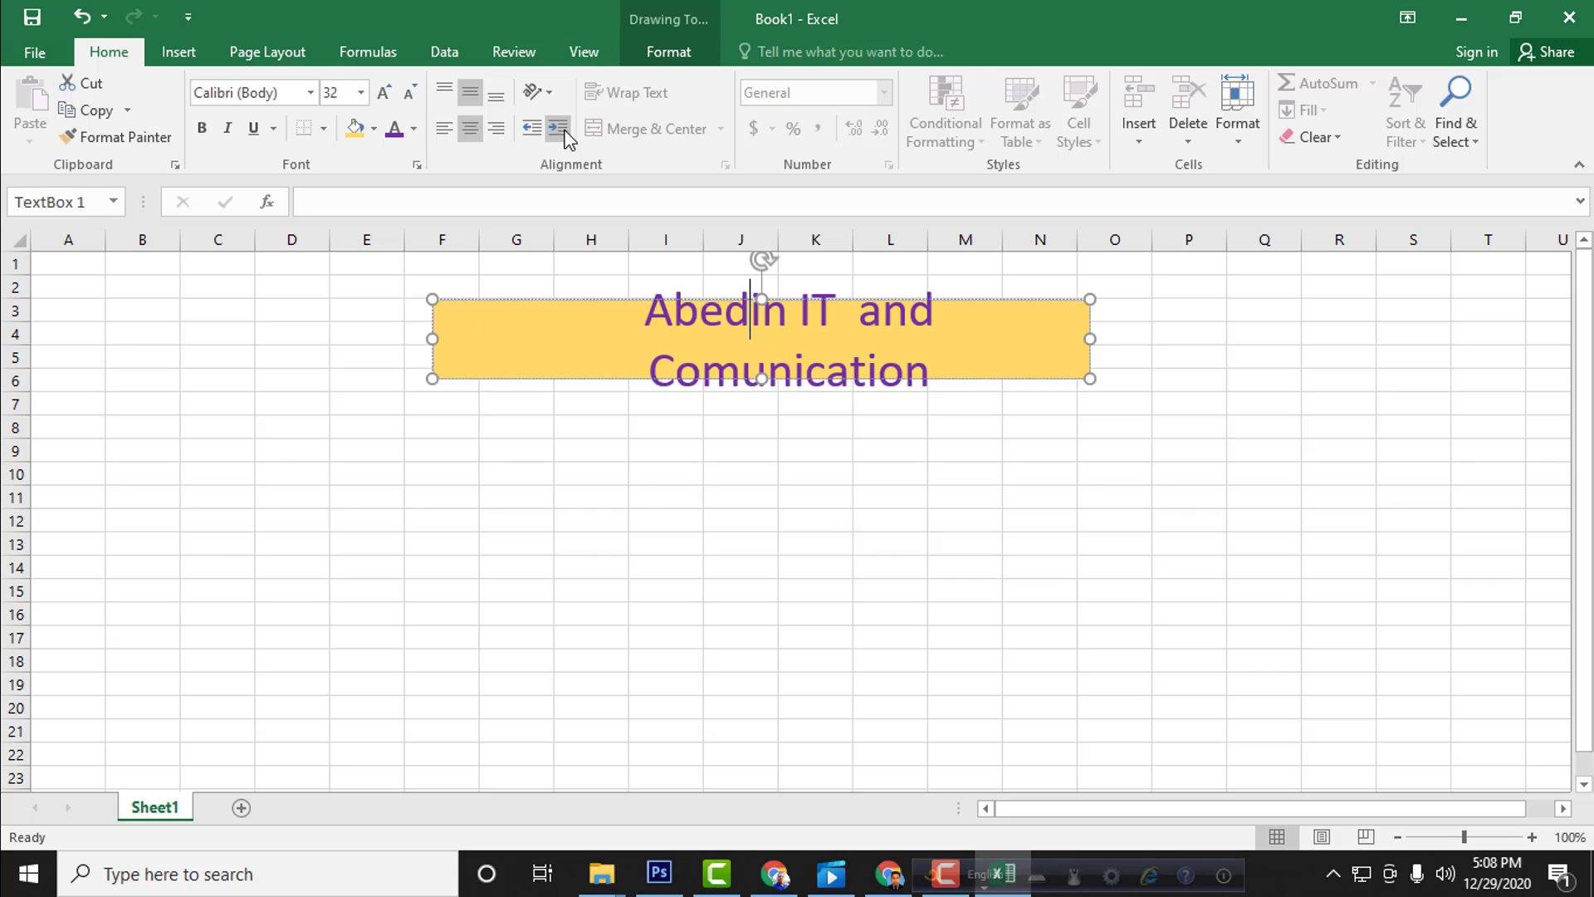
key(ctrl+z)
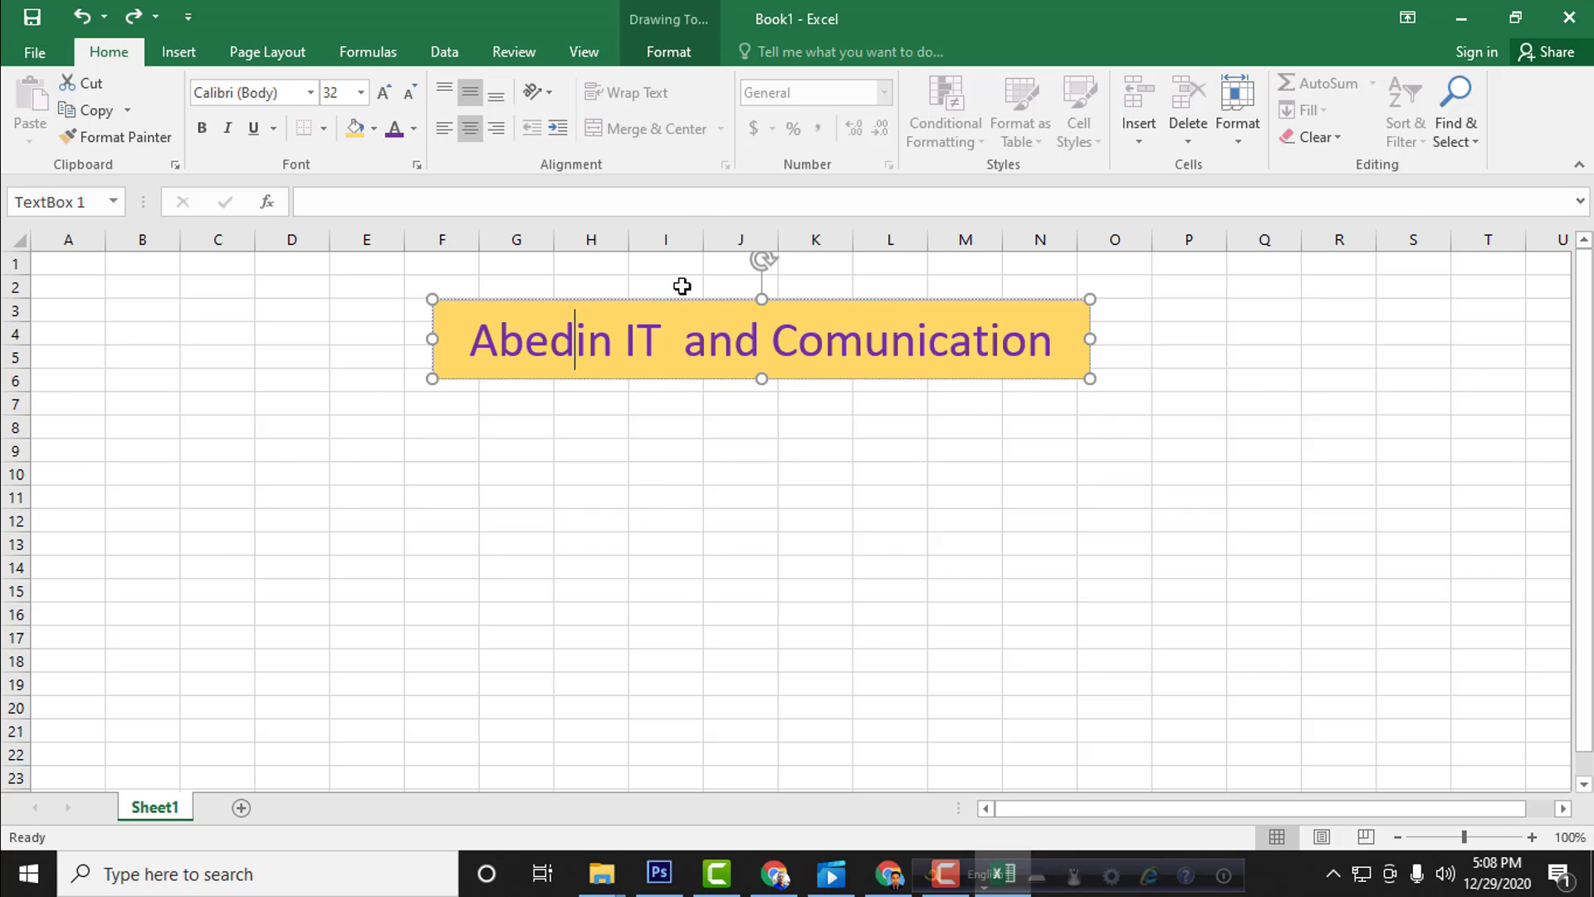
triple_click(608, 355)
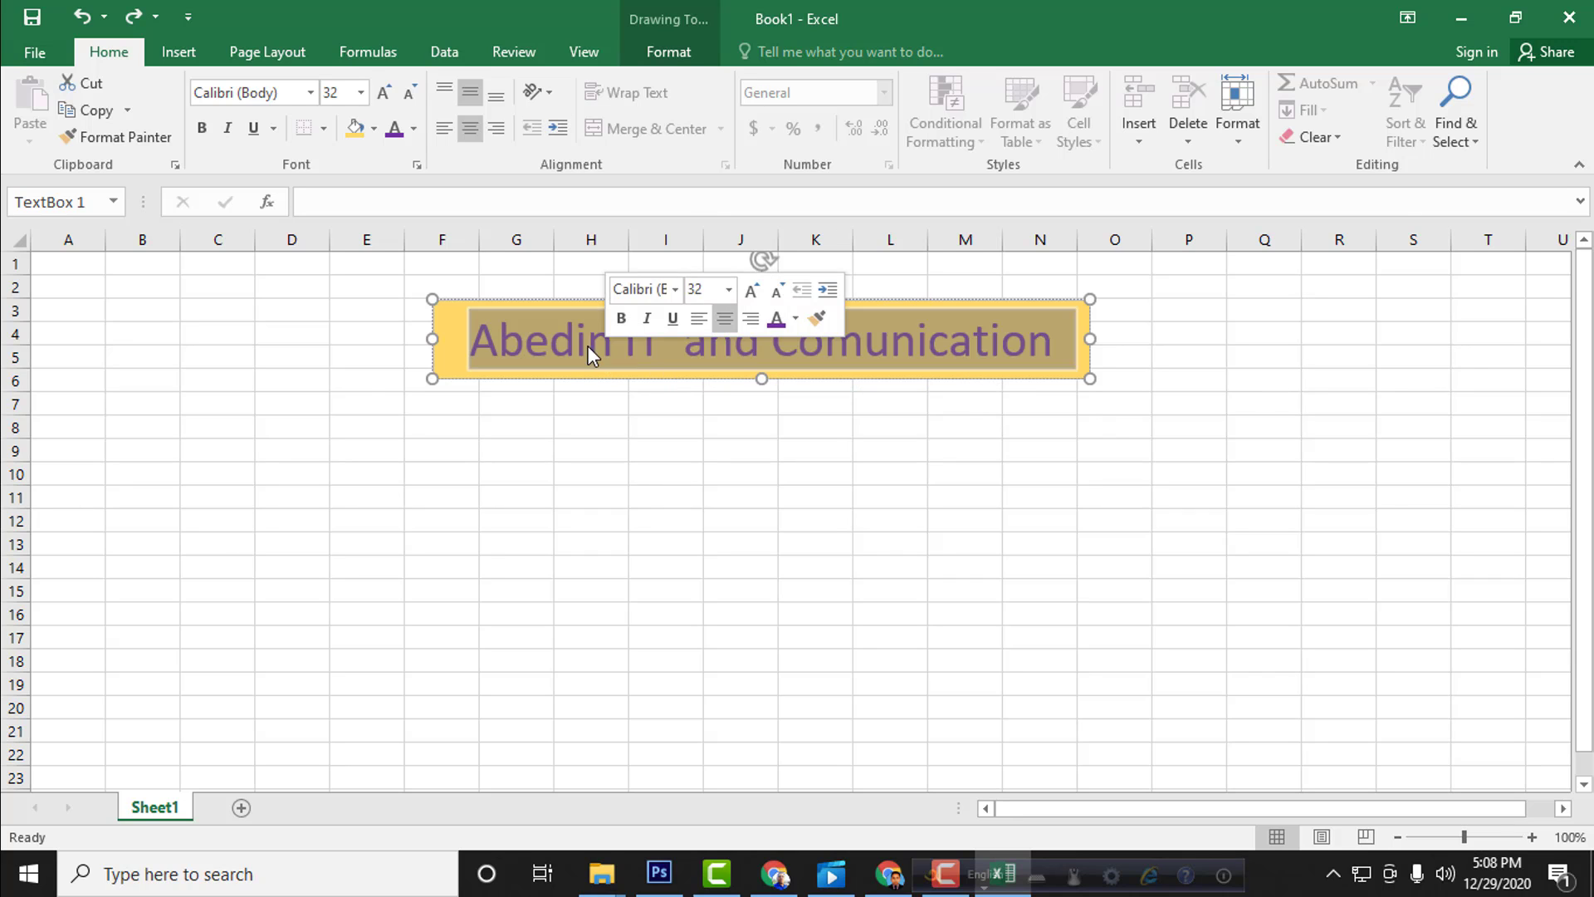
click(588, 346)
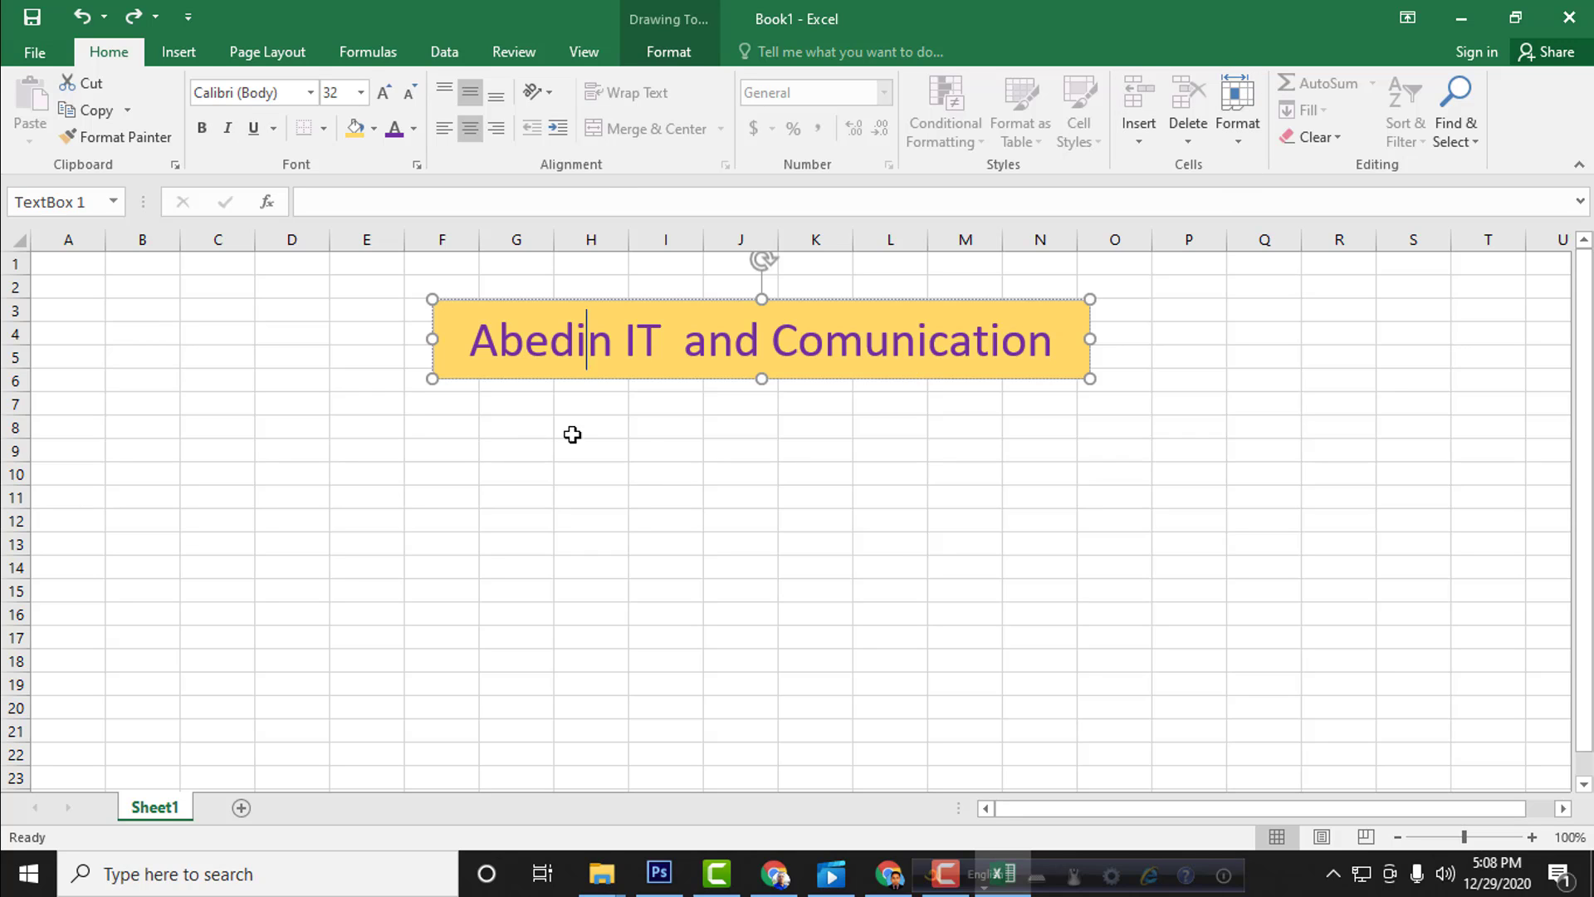
click(655, 493)
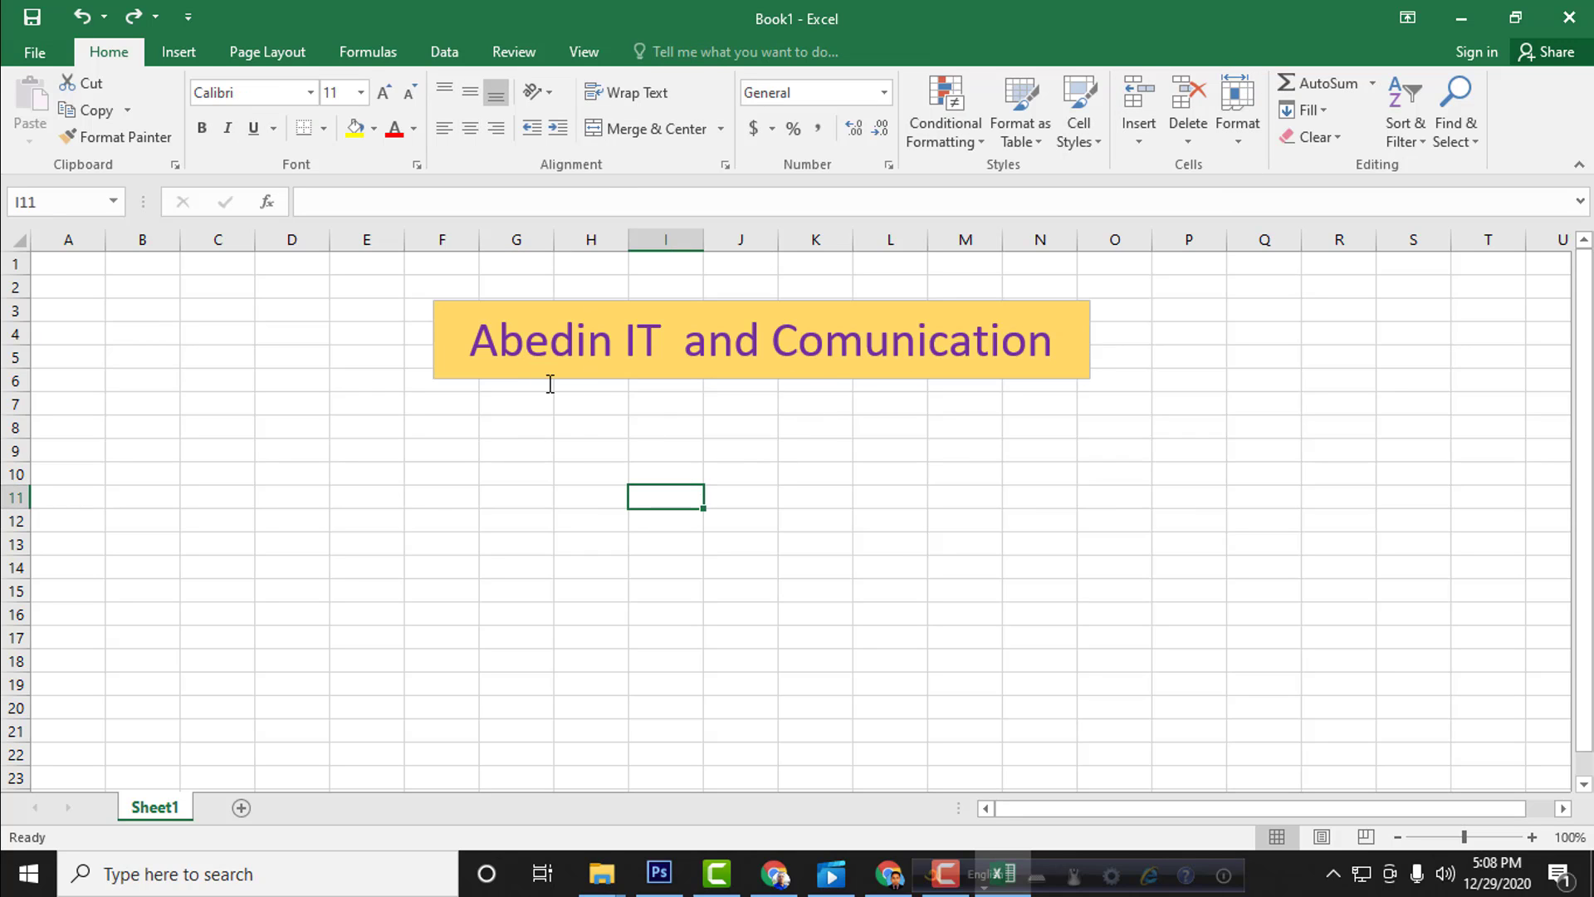
scroll(560, 449, down, 3)
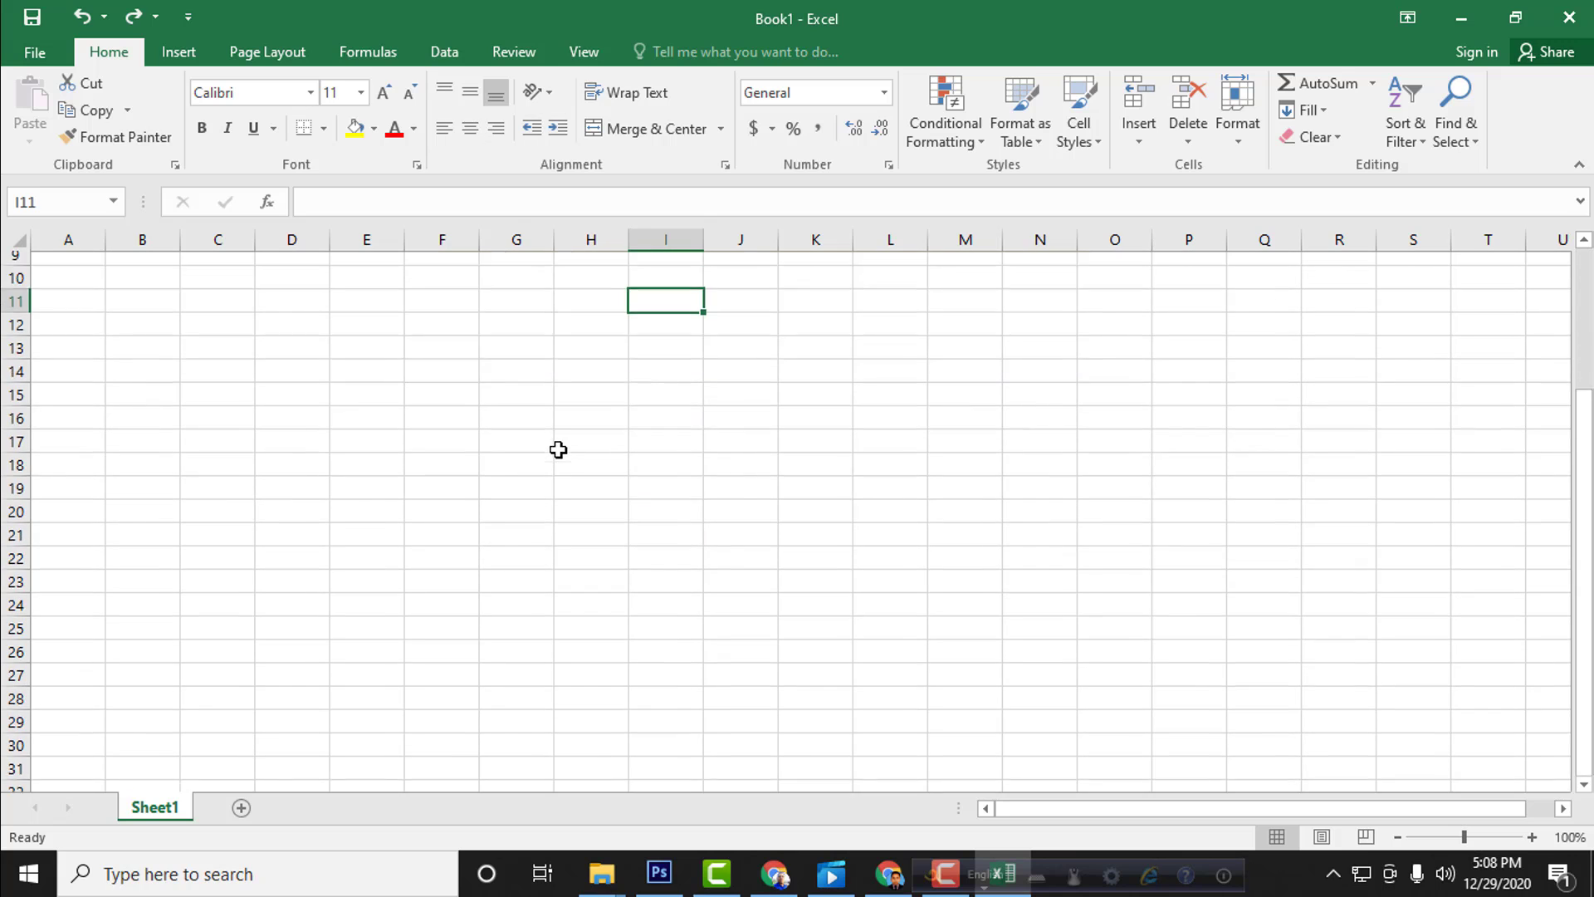
scroll(555, 448, up, 3)
Step: Cut the title text from the text box and paste it back into the box keeping its source formatting
drag(470, 339, 1056, 342)
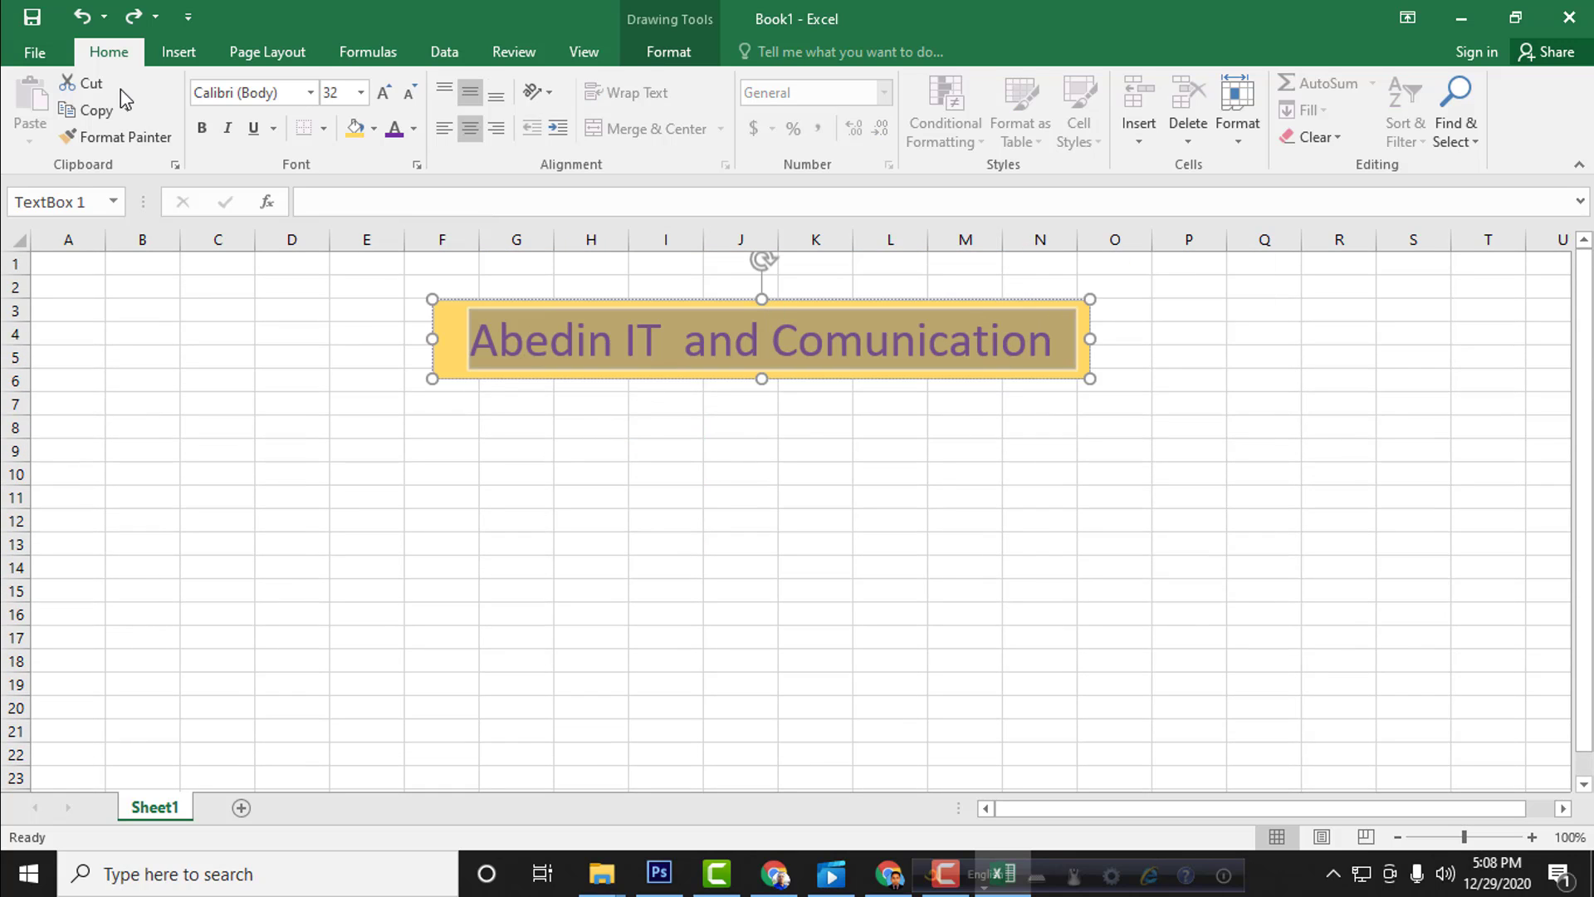
click(93, 87)
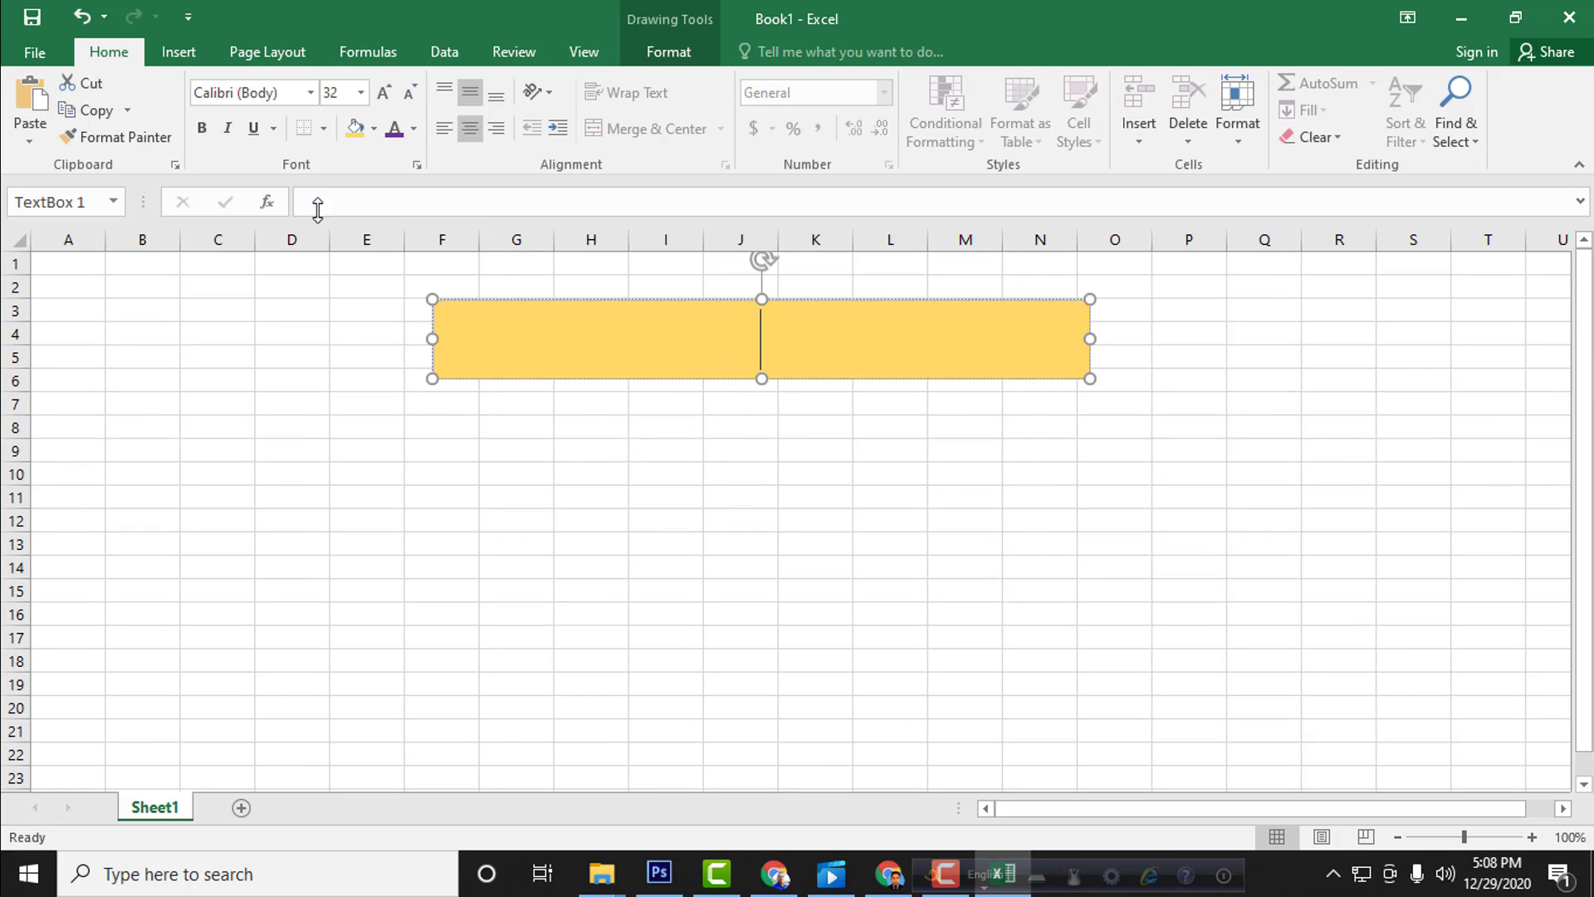
click(38, 108)
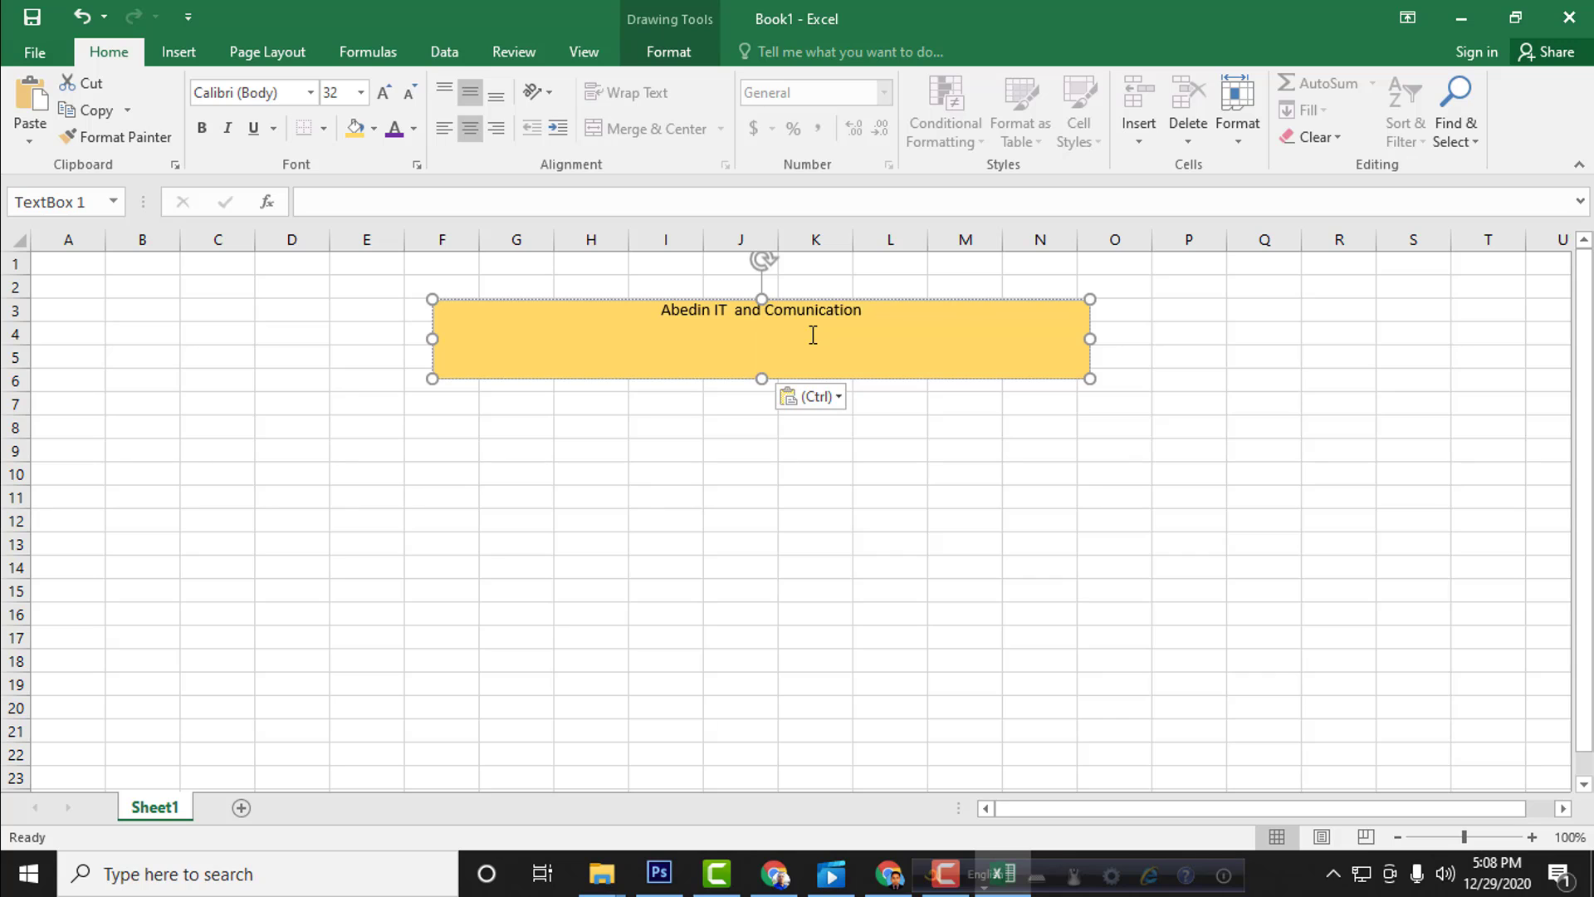
key(ctrl+z)
click(30, 141)
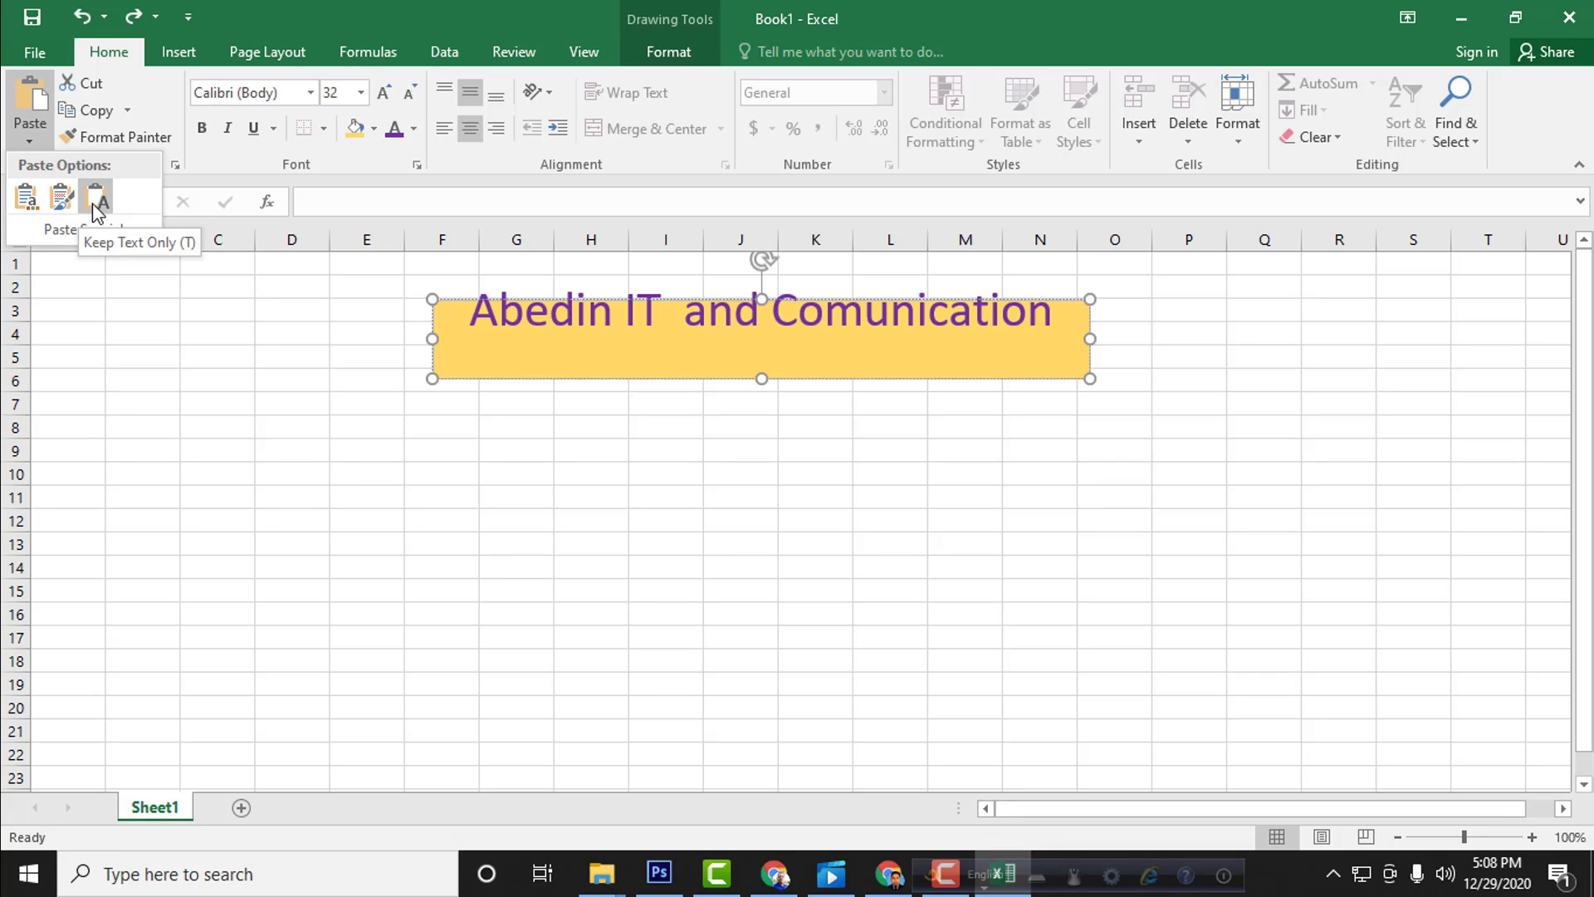
click(57, 198)
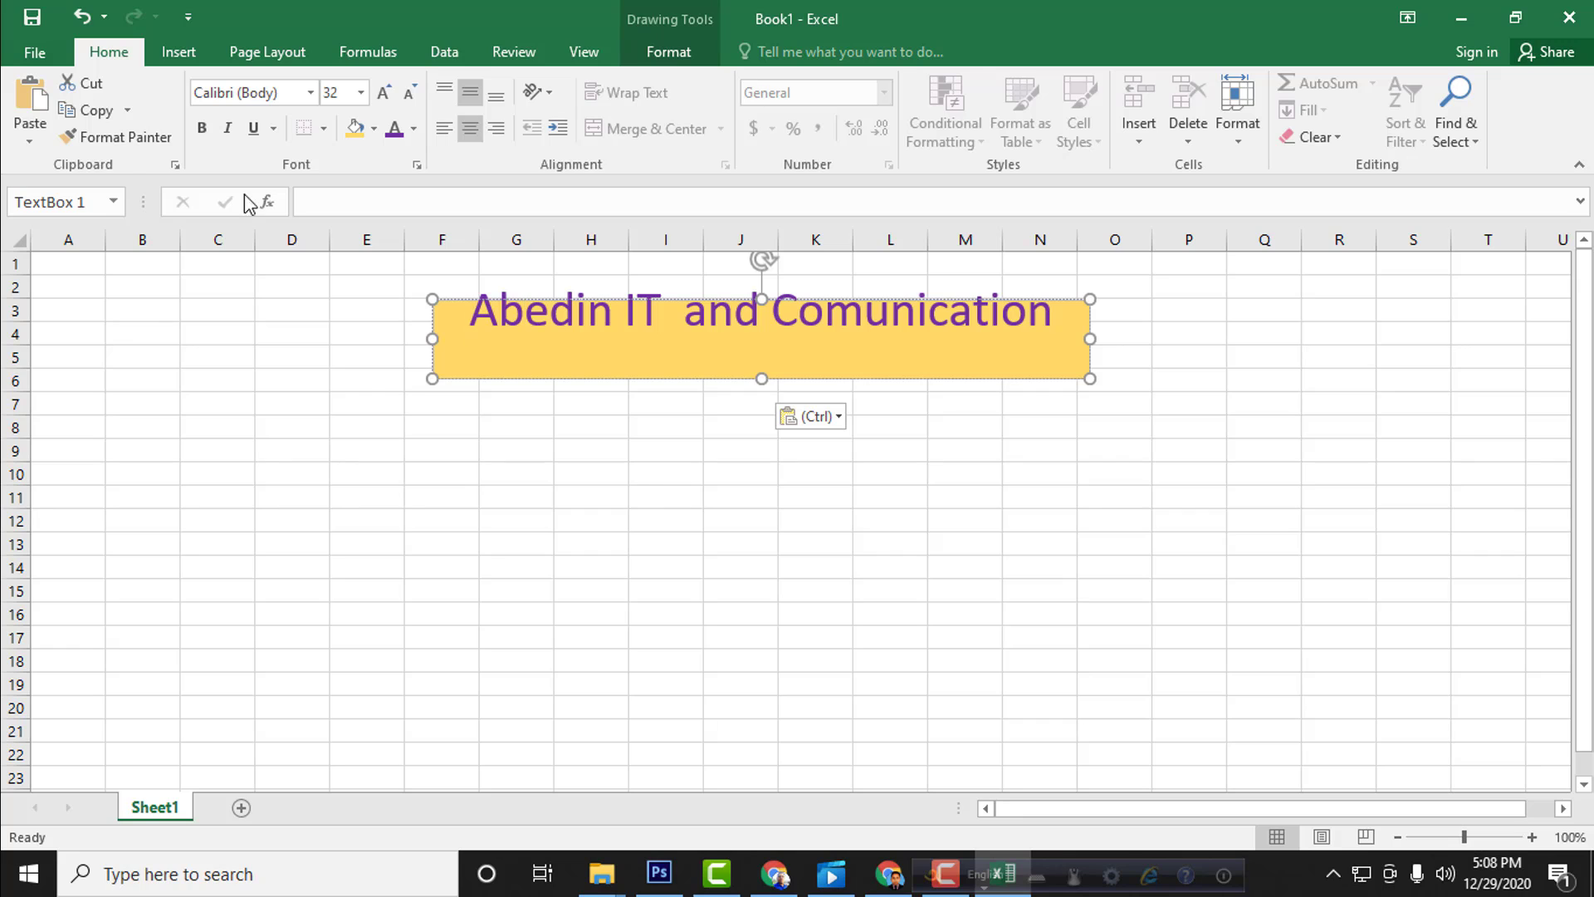
Step: Stretch the title text box slightly upward by its upper edge so the title fits inside, and deselect it
key(Home)
click(795, 345)
mouse_move(762, 297)
mouse_down()
mouse_move(761, 268)
mouse_move(761, 291)
mouse_up()
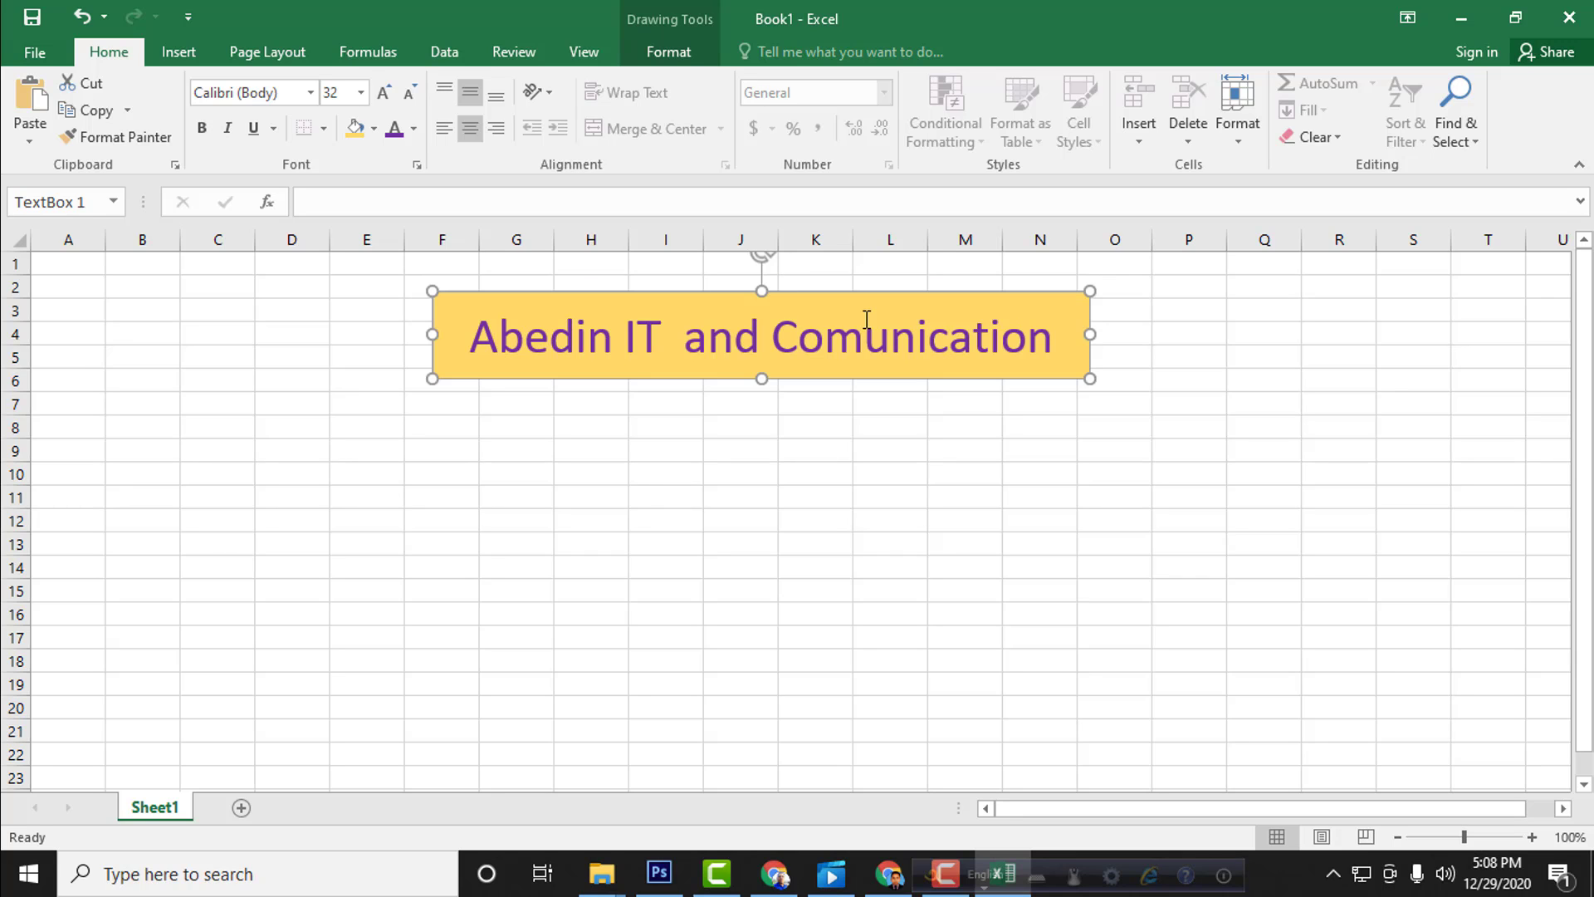
click(1207, 321)
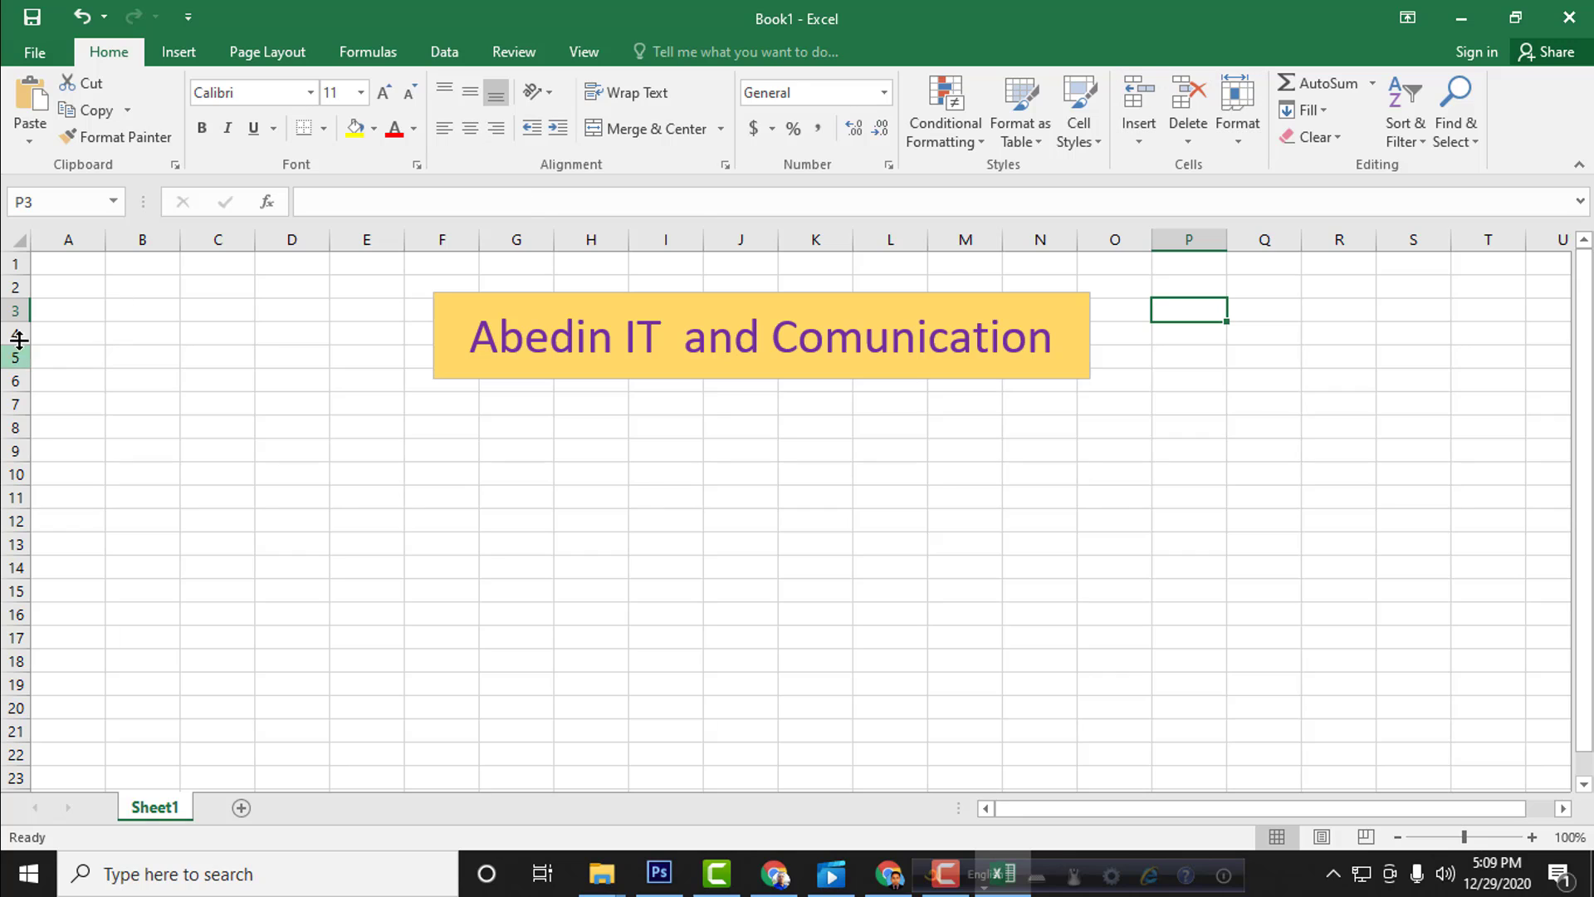
click(347, 489)
click(582, 489)
click(734, 502)
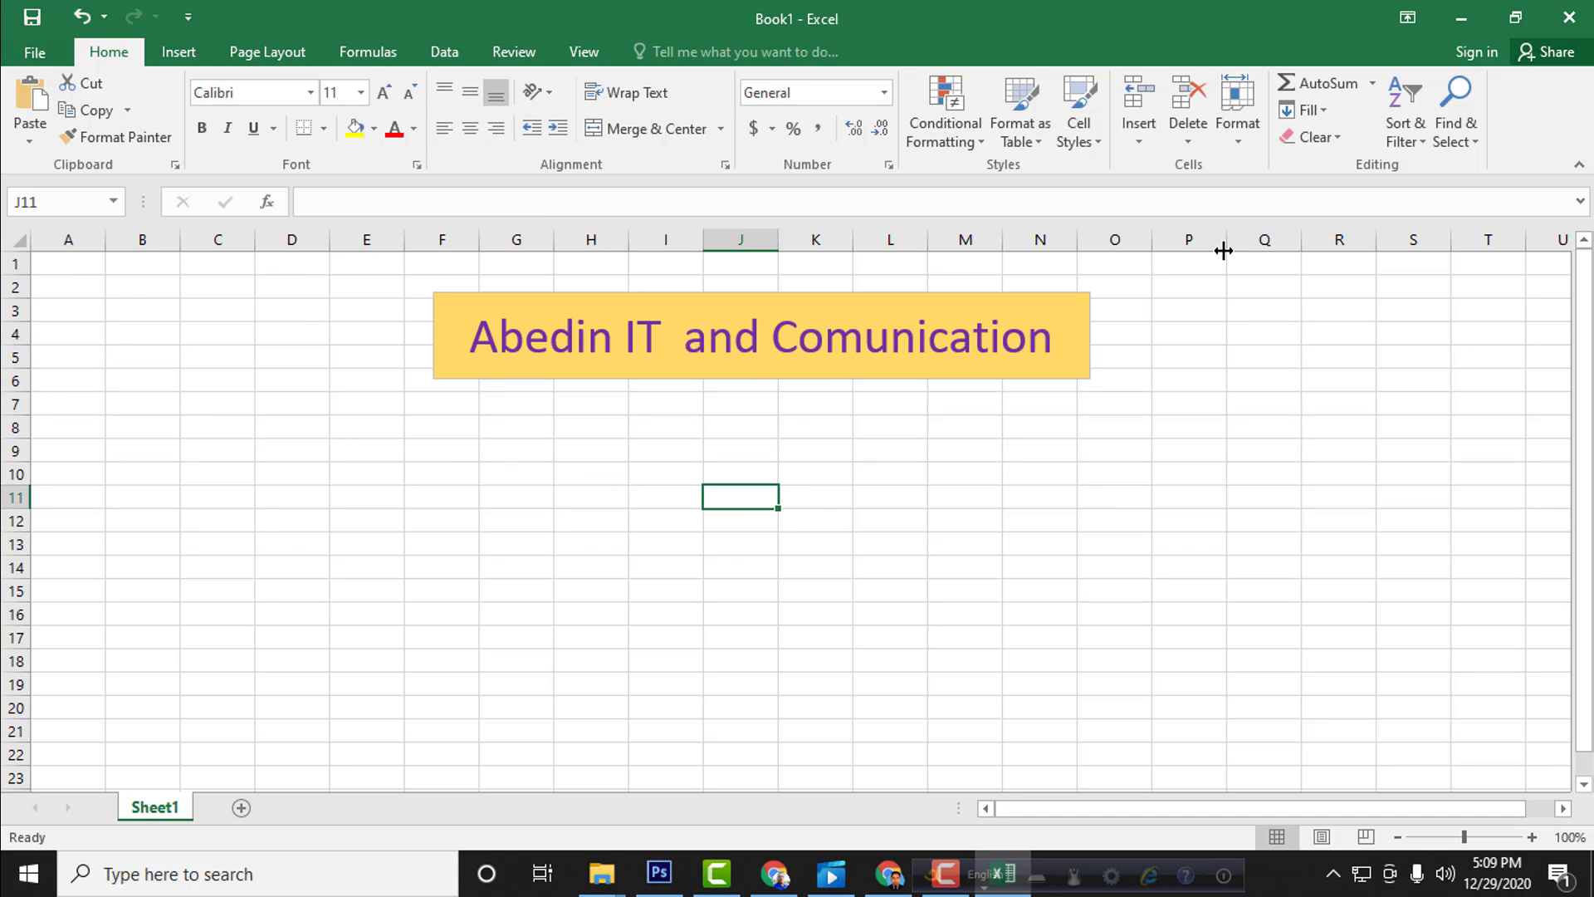
Step: Try an AutoSum formula in cell O10, view the SUM function arguments, and cancel the formula
click(1097, 470)
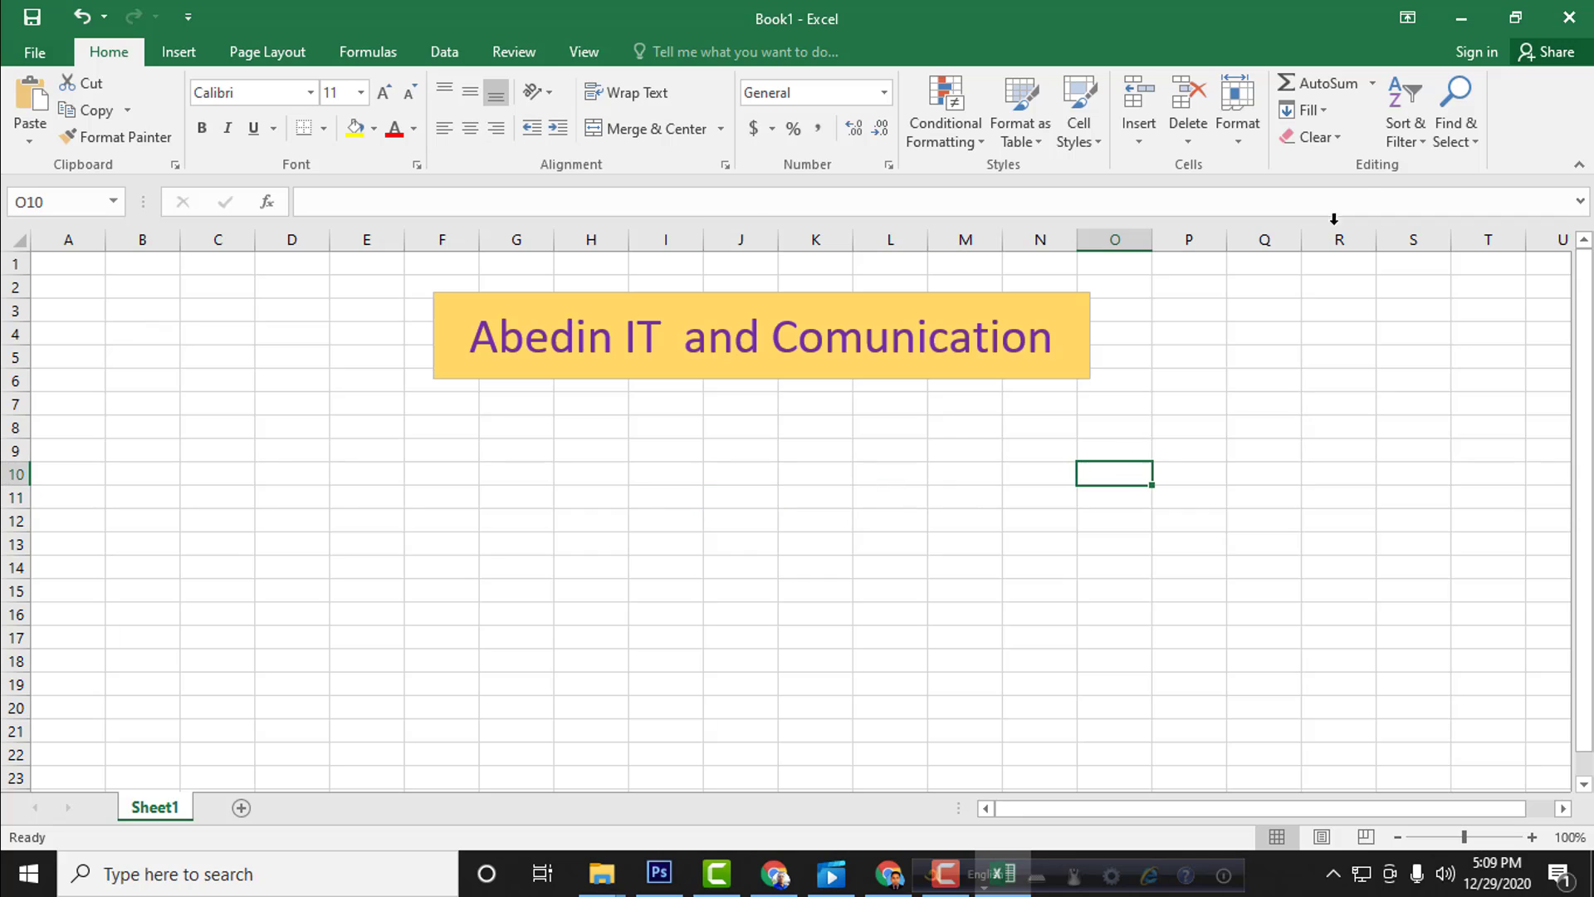
click(1363, 87)
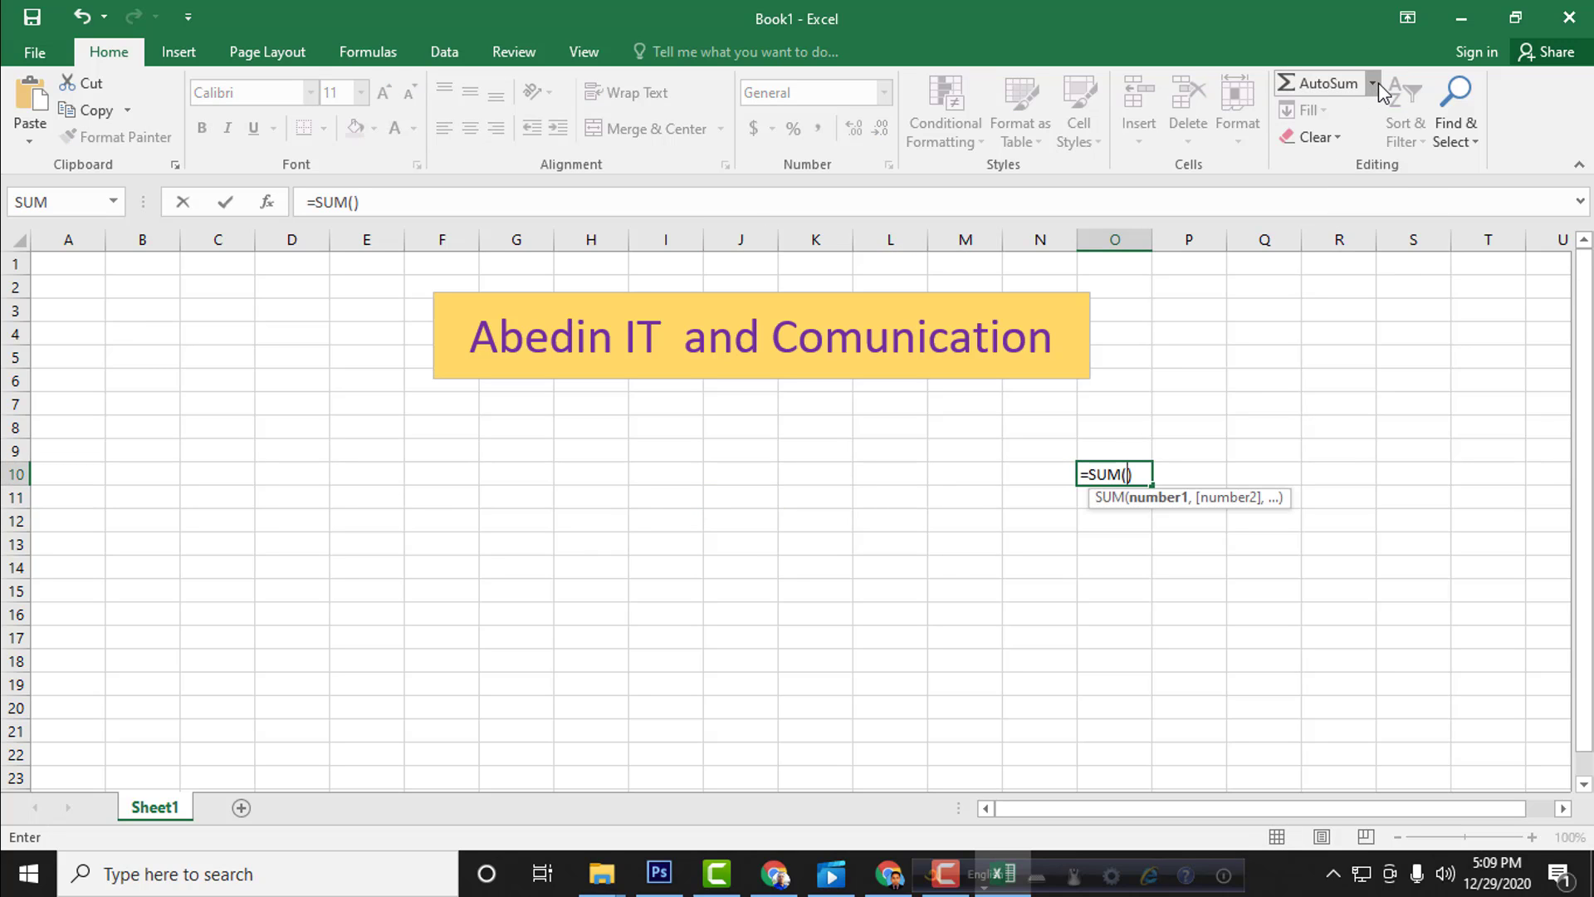
click(1376, 84)
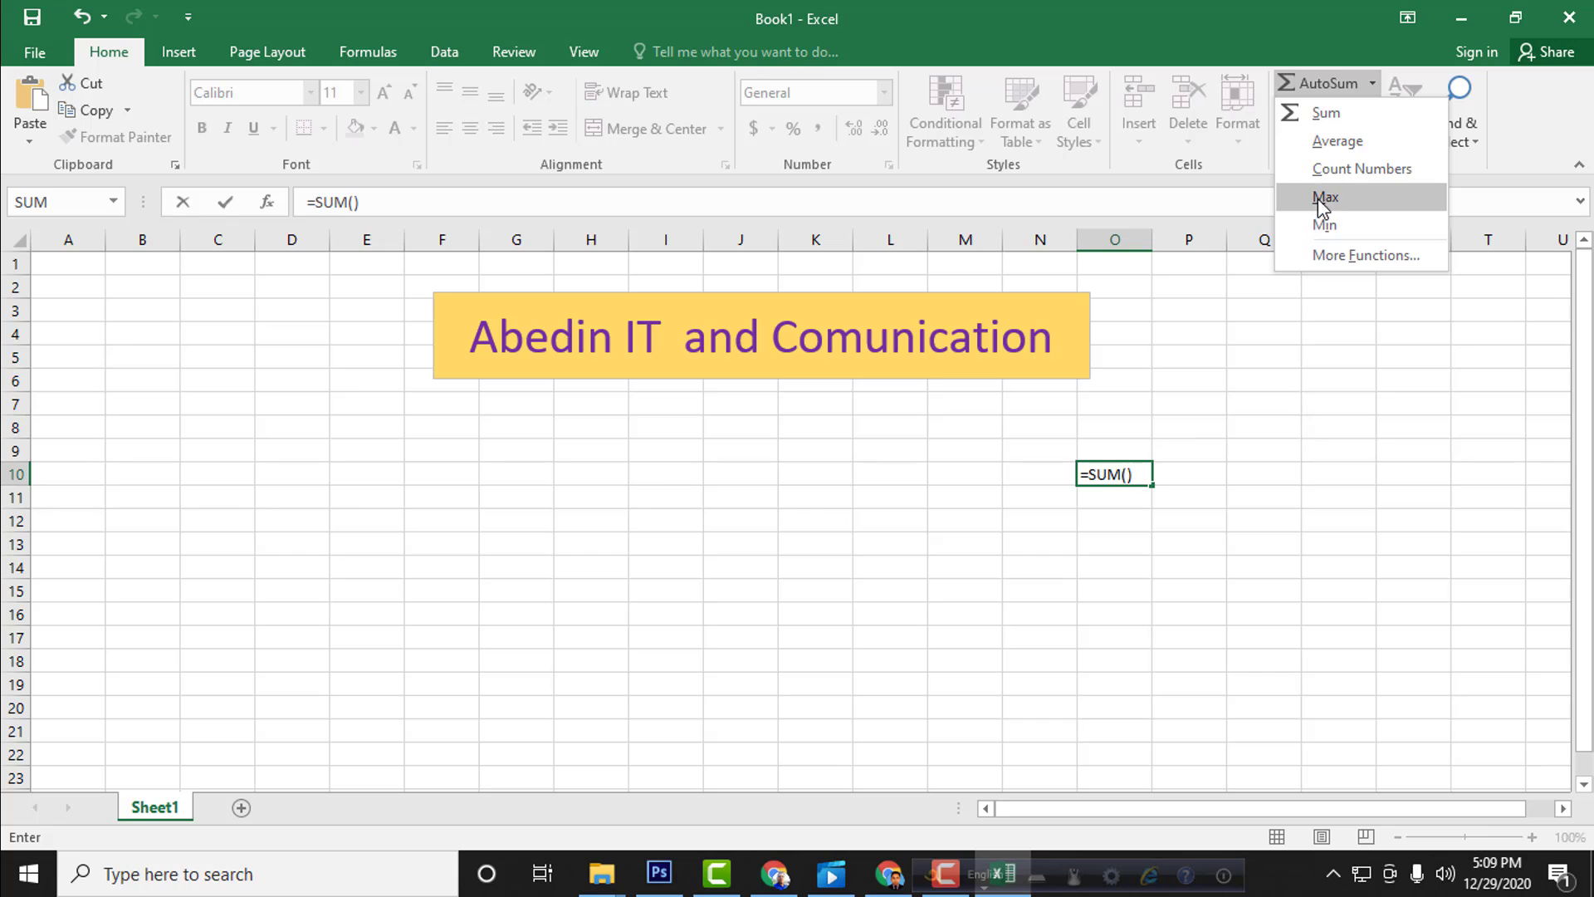
click(1356, 257)
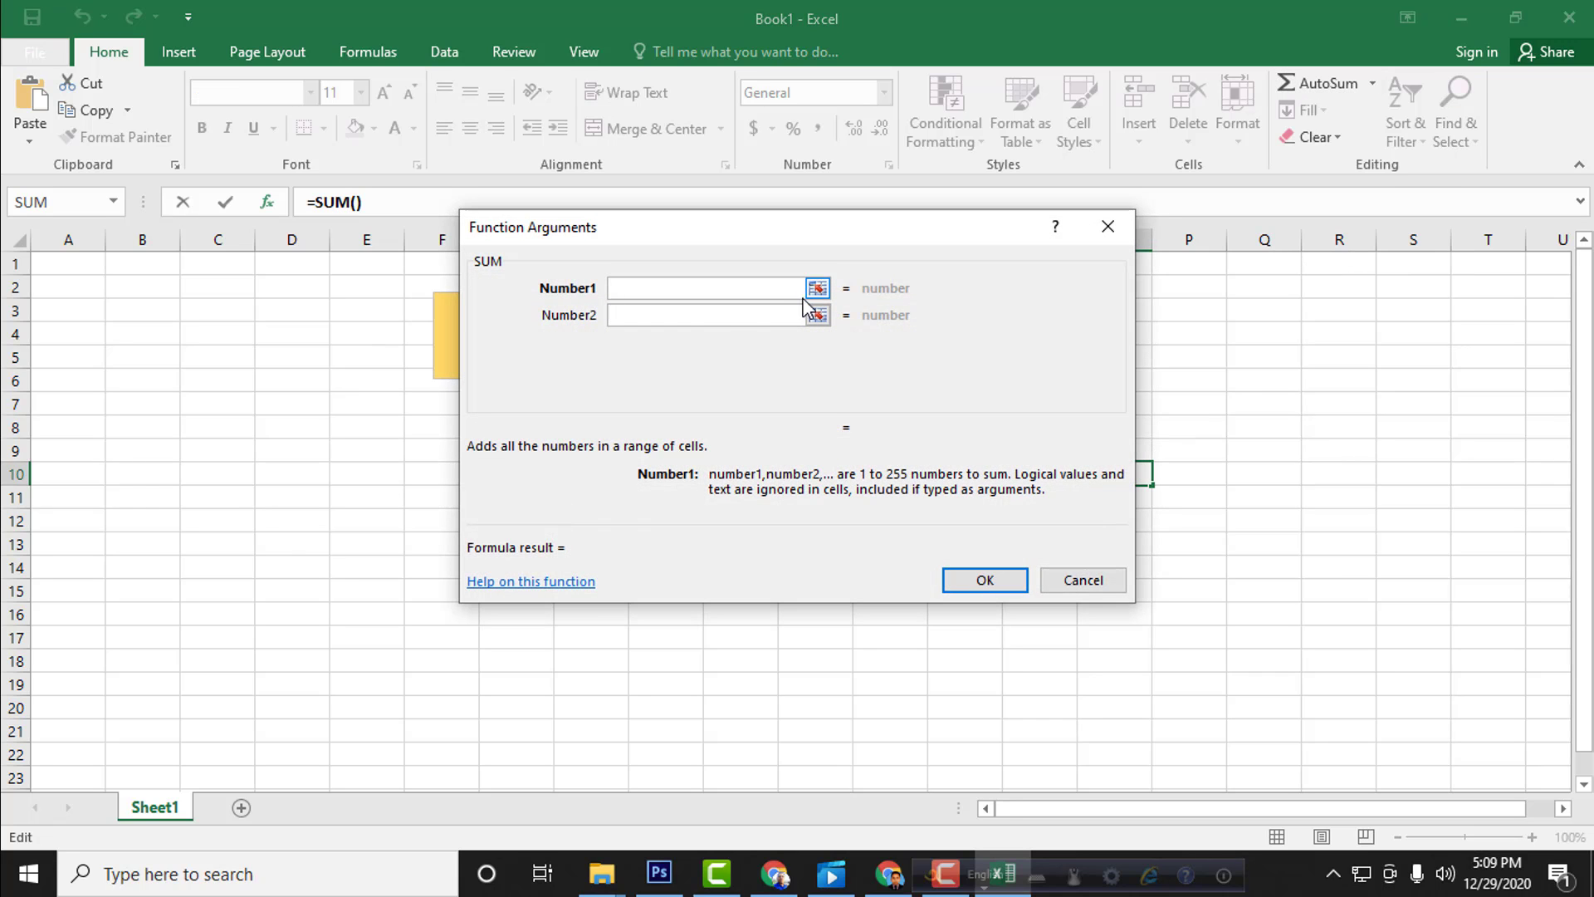
click(1108, 227)
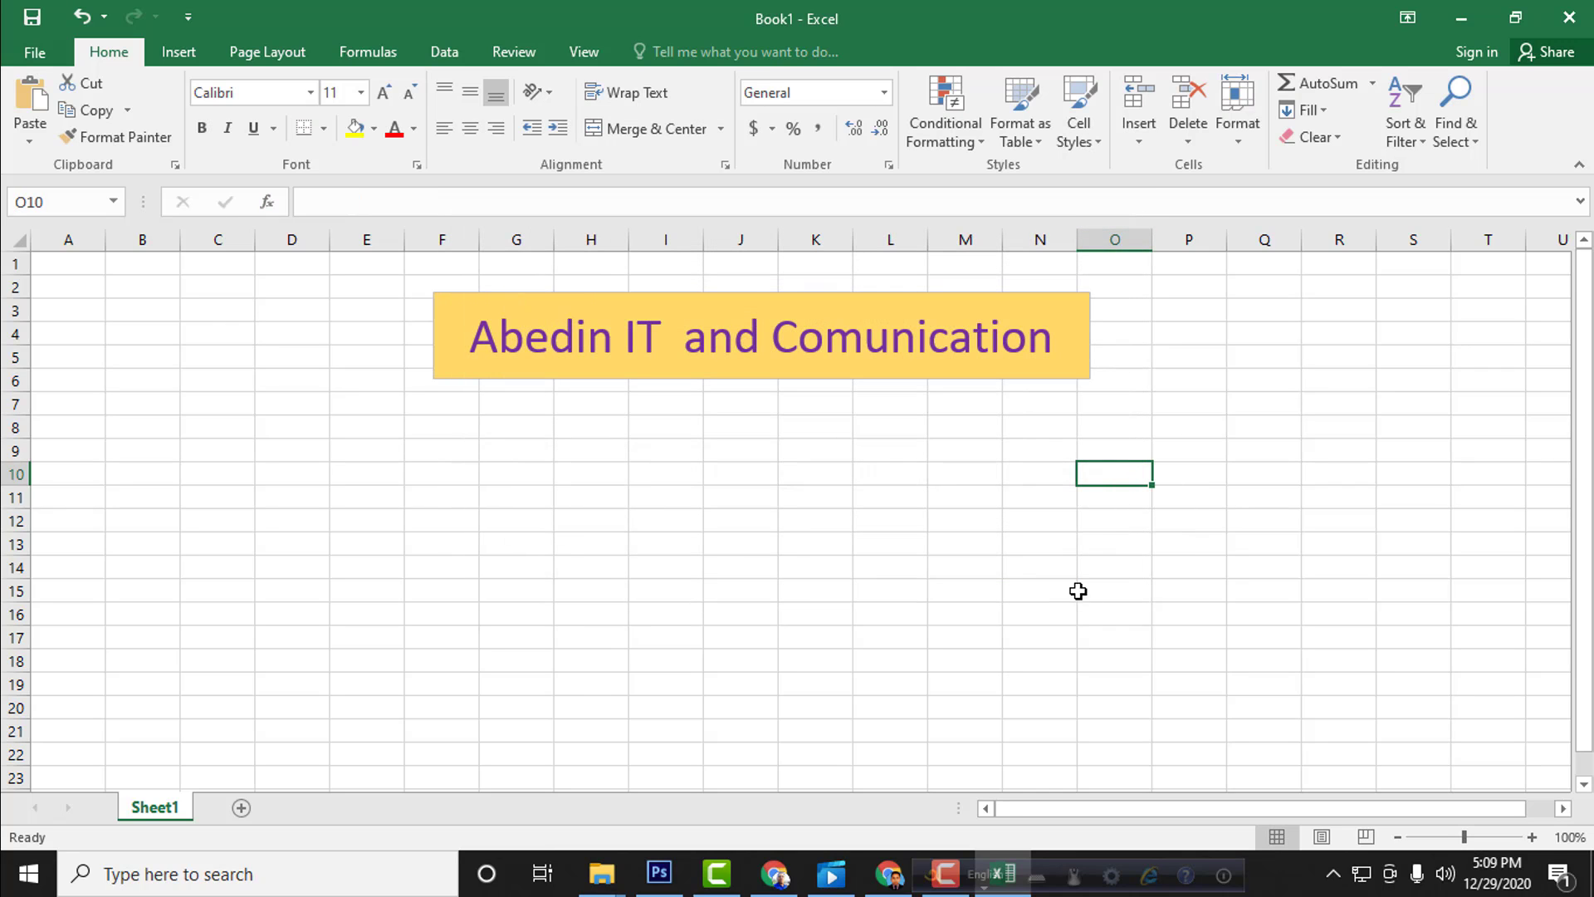
click(1131, 489)
click(1124, 539)
click(1262, 497)
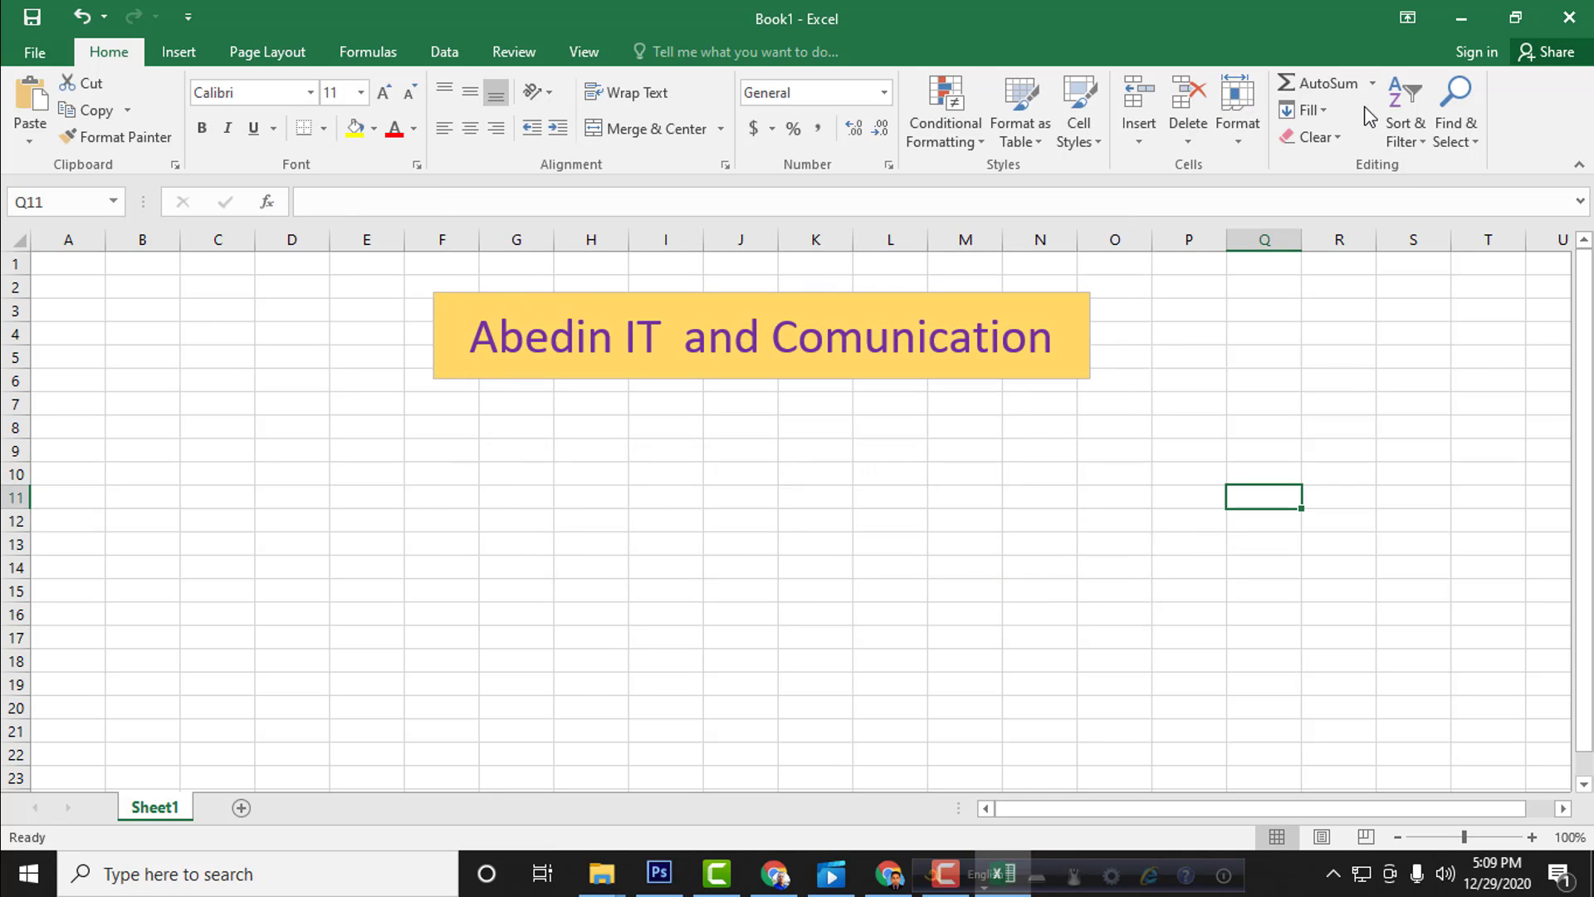
click(159, 566)
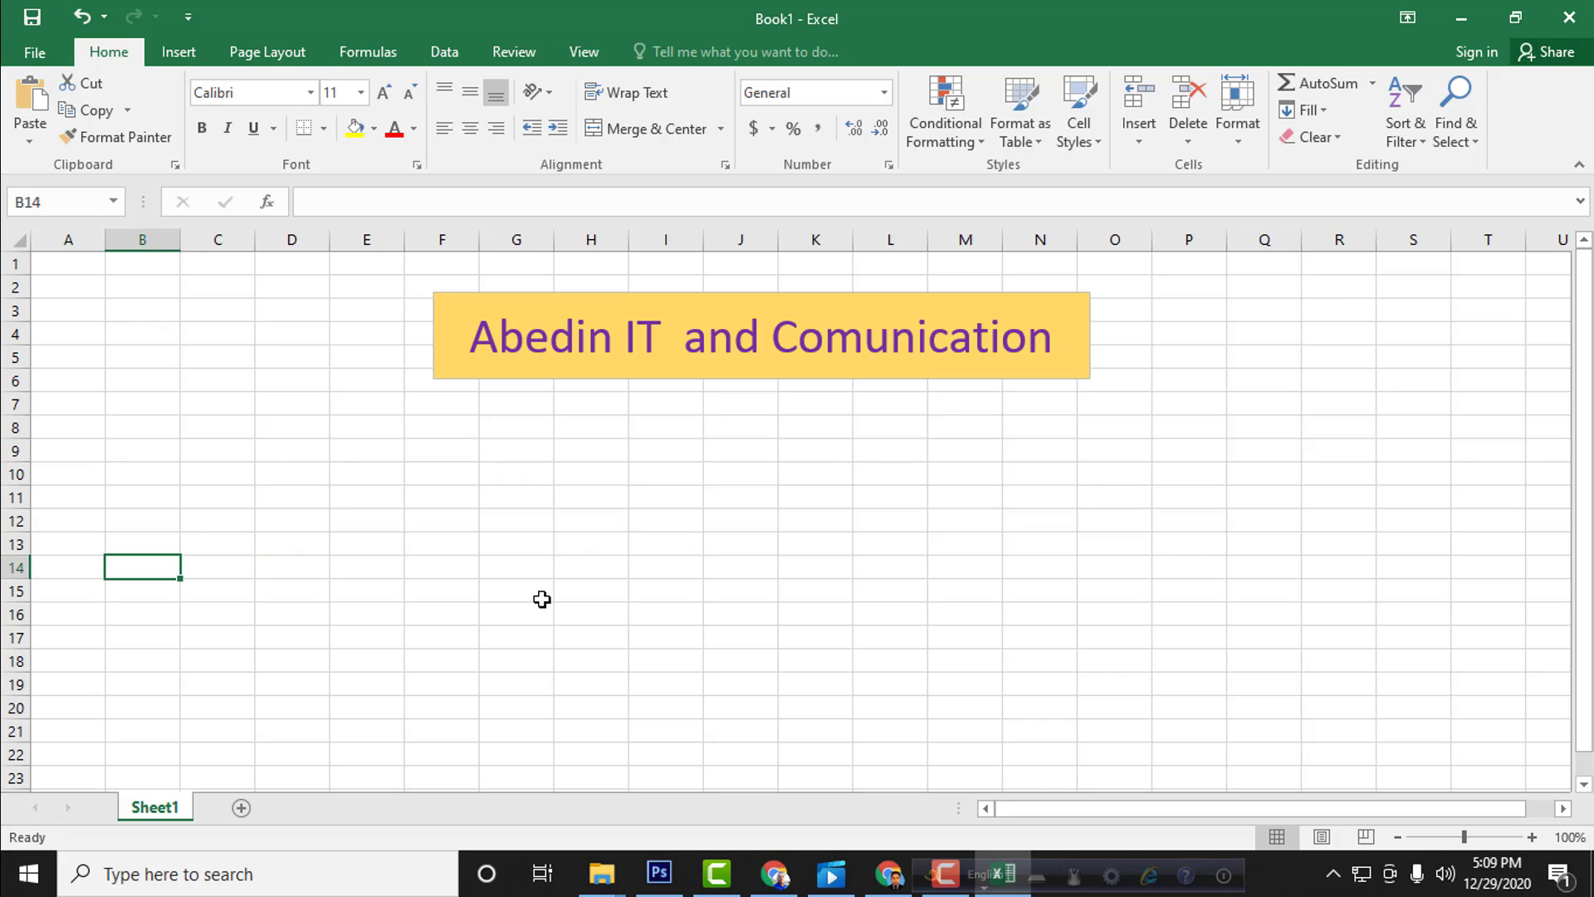
click(541, 599)
Step: Try Merge & Center on the single cell G12
click(538, 523)
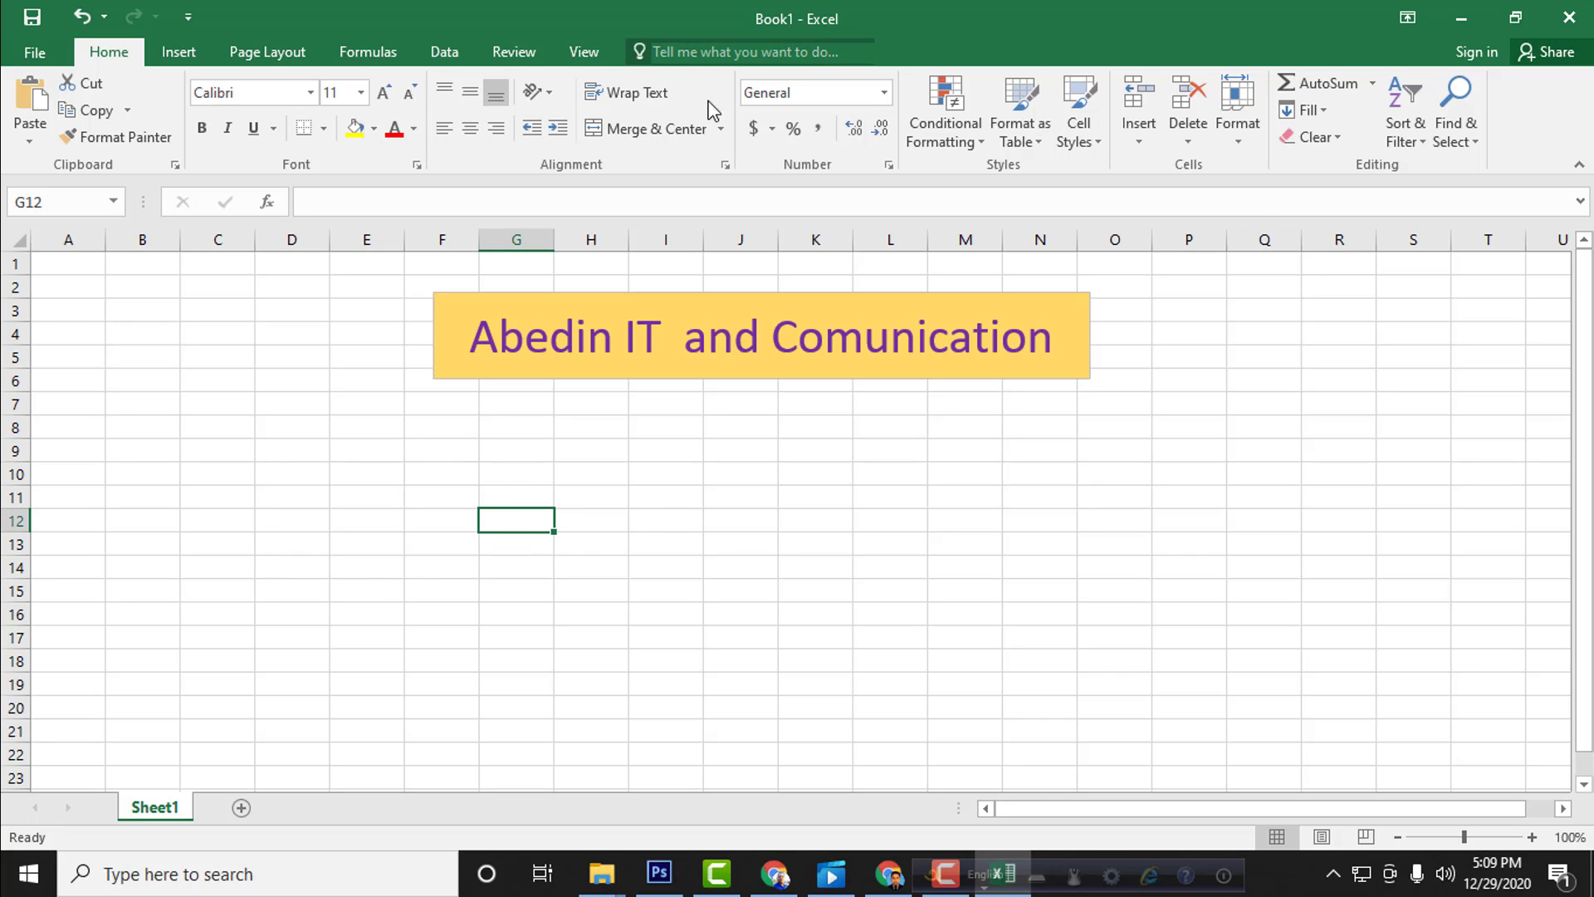
click(665, 126)
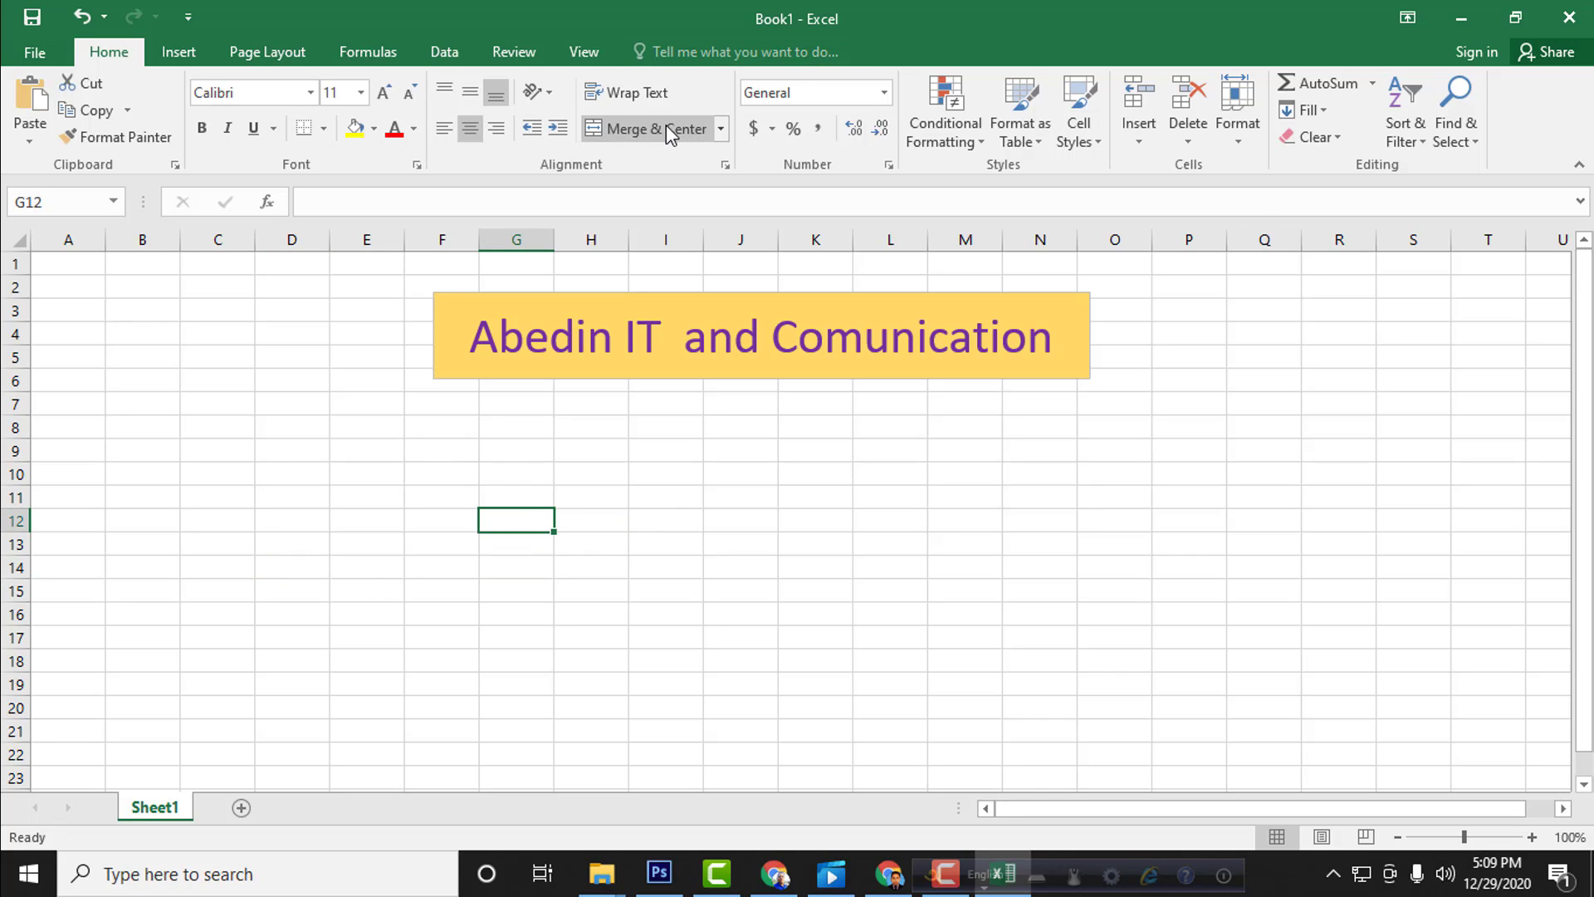
click(633, 516)
Step: Try merging and centering the range F11:N14, and split it back into separate cells
drag(465, 487, 1072, 563)
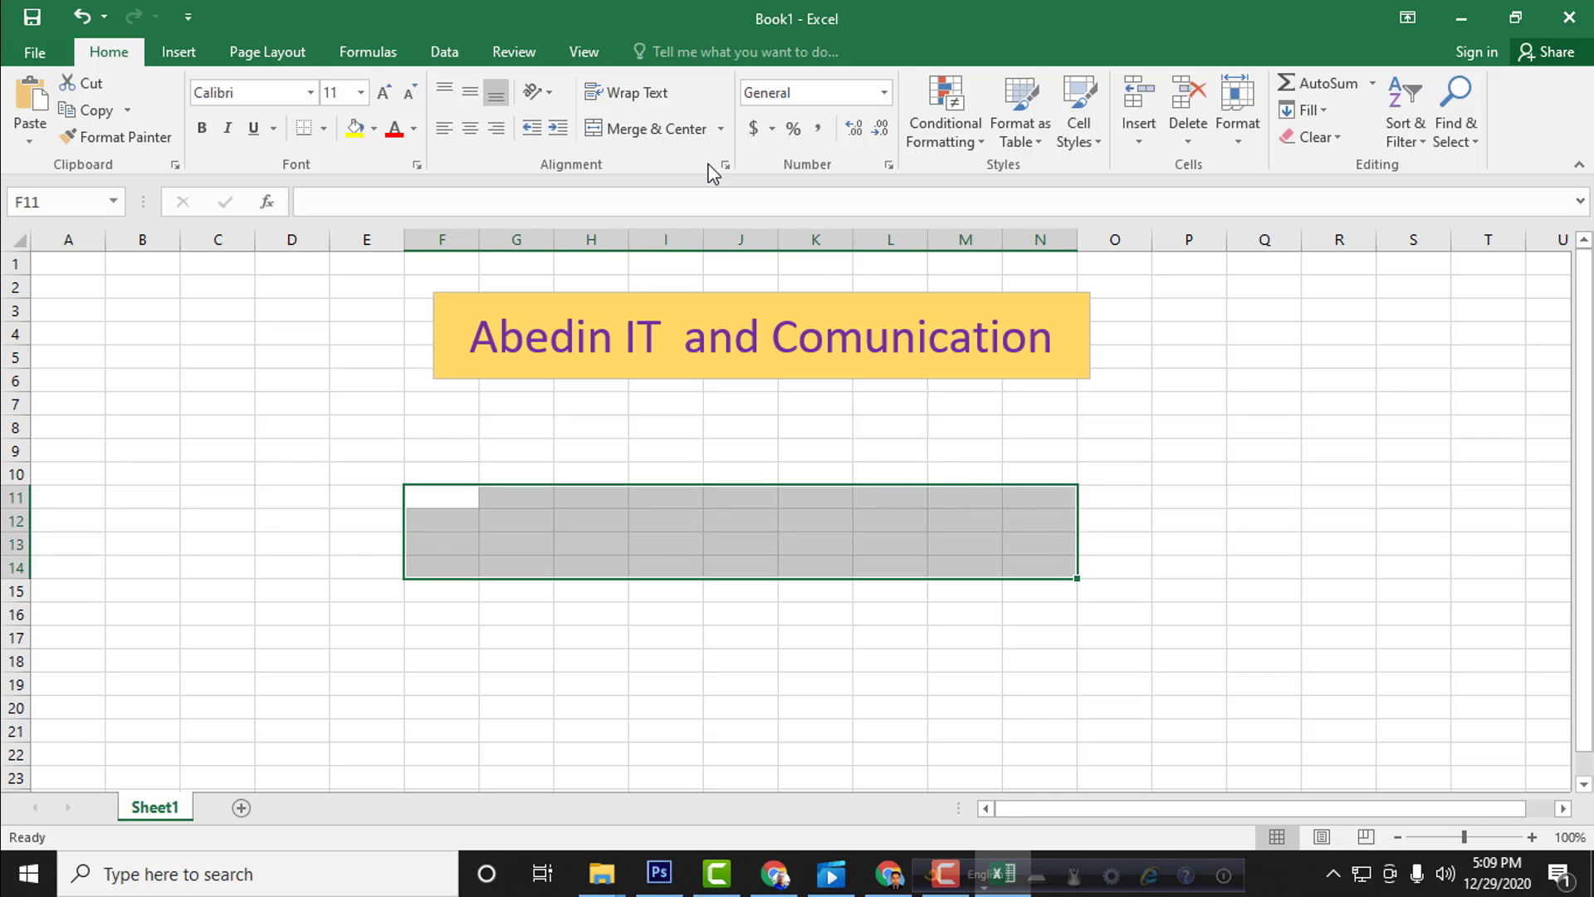
click(642, 128)
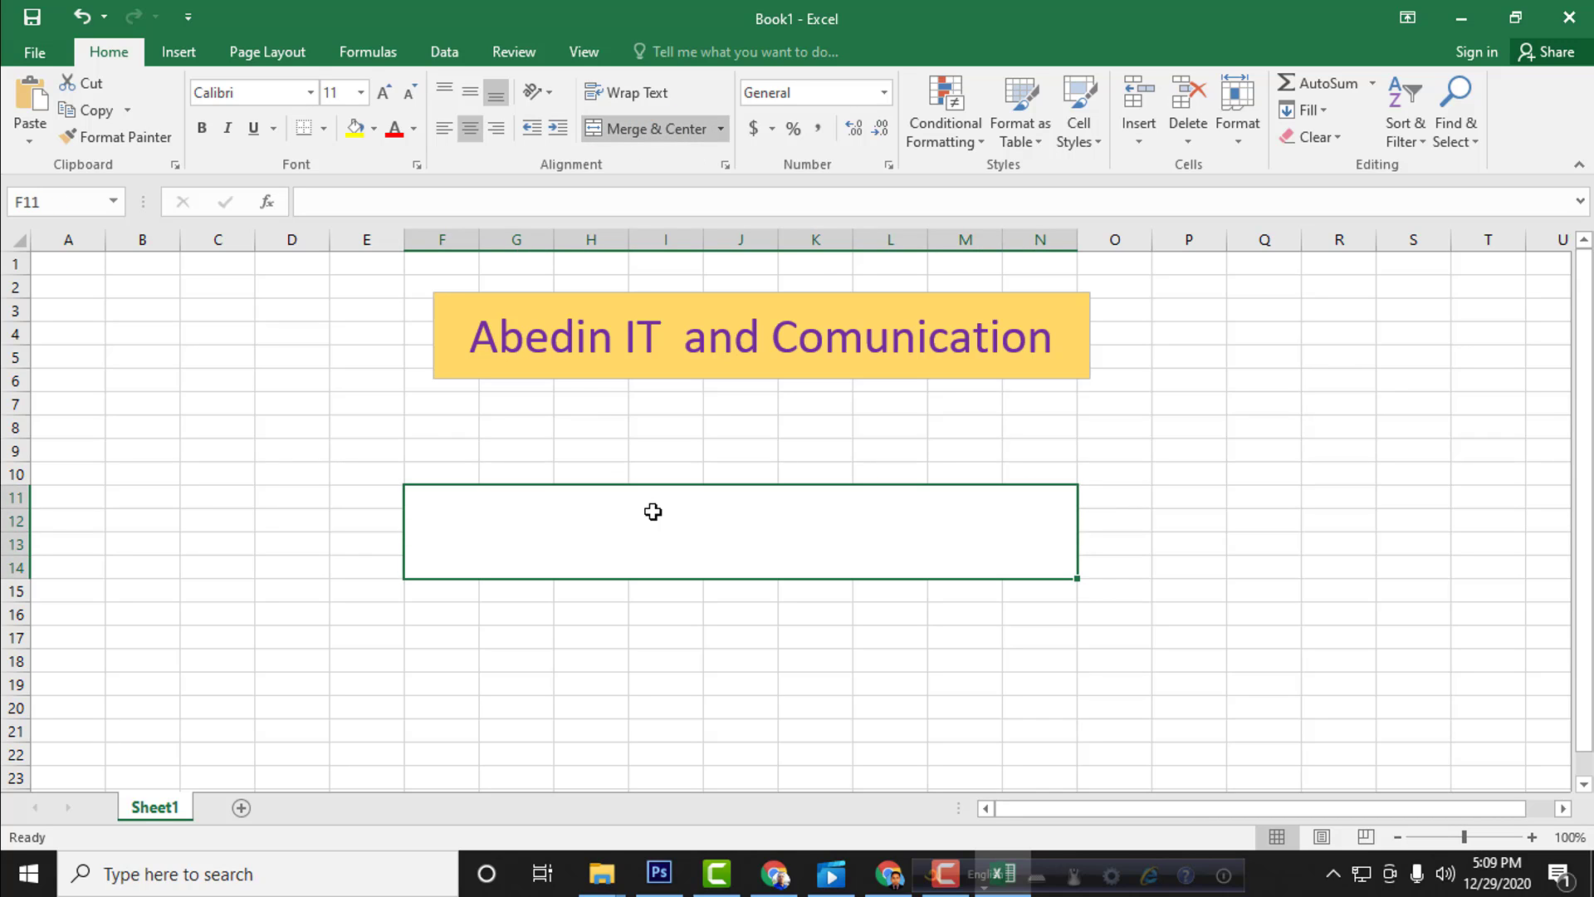
double_click(664, 569)
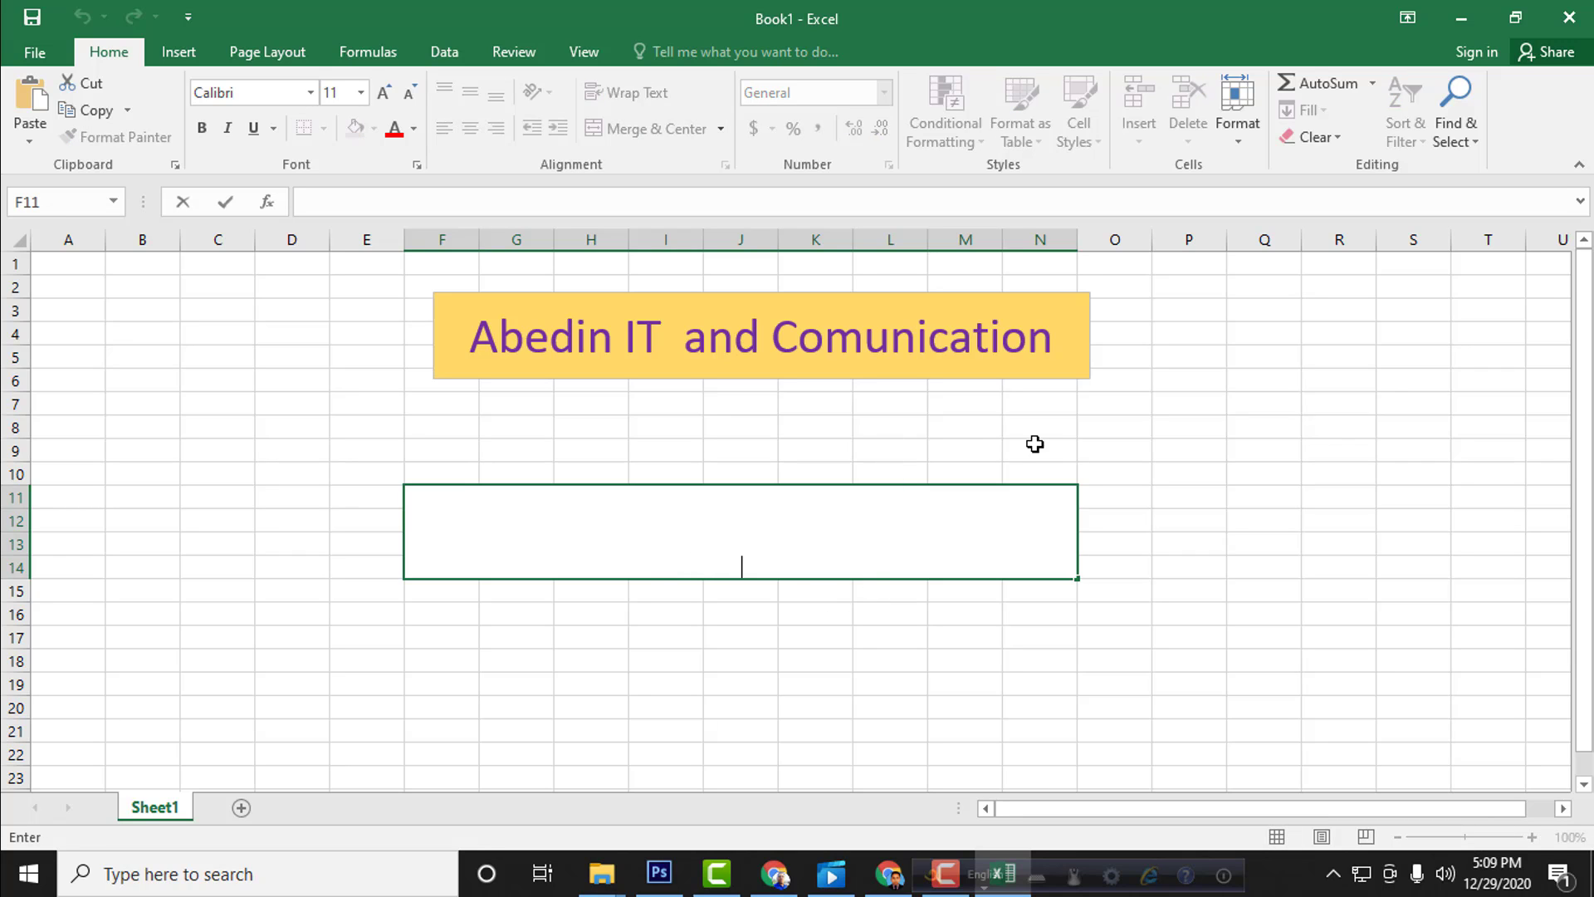
click(1022, 465)
click(903, 509)
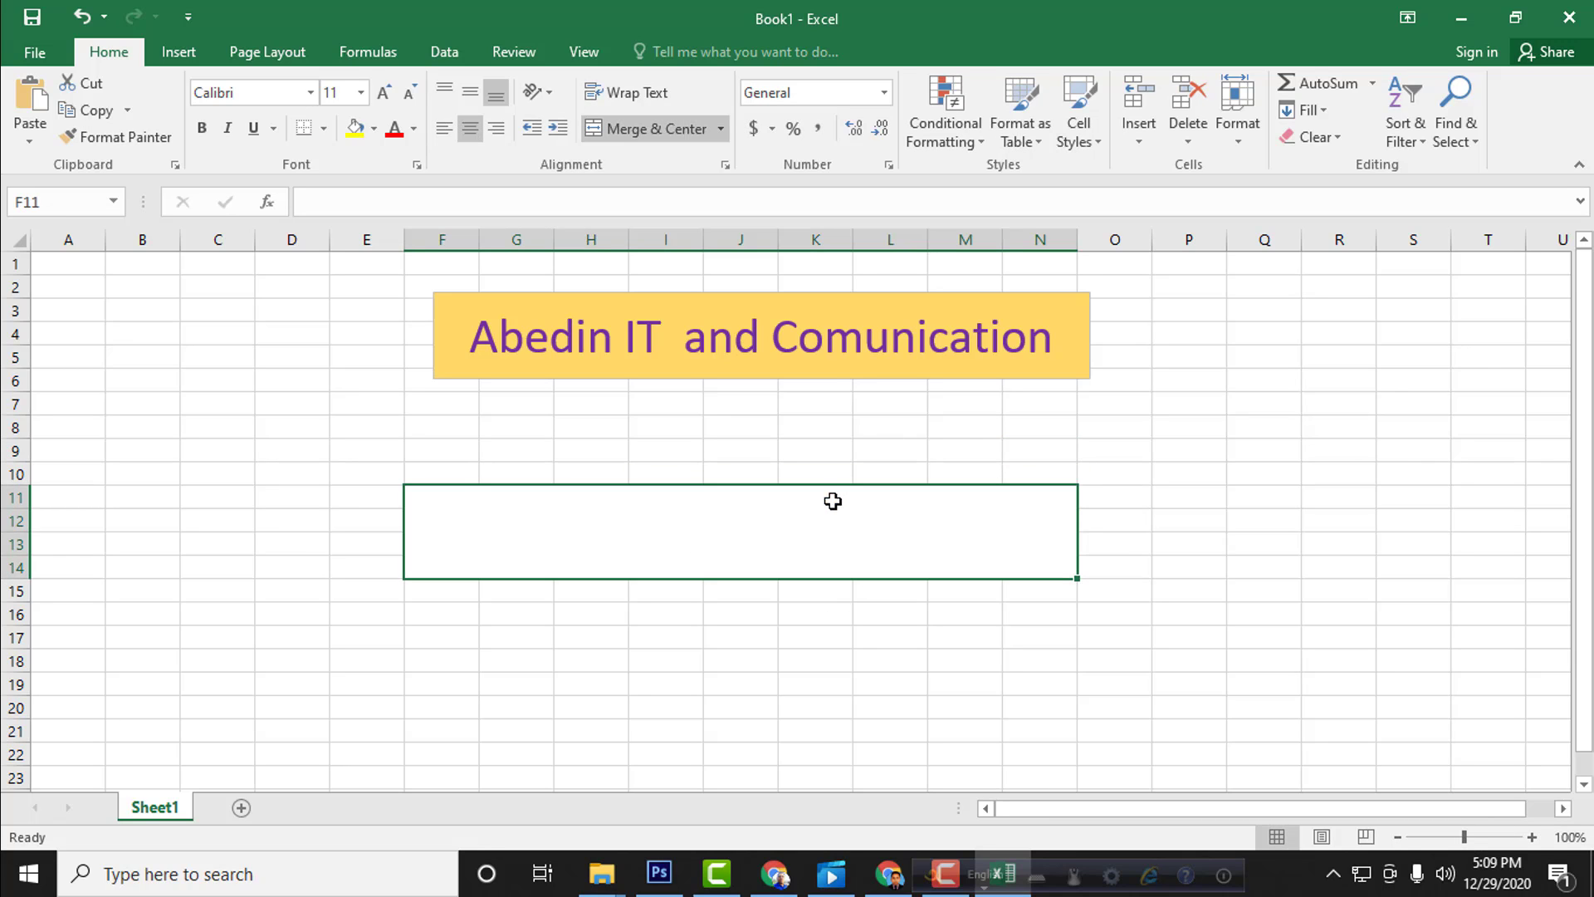
click(675, 127)
click(643, 571)
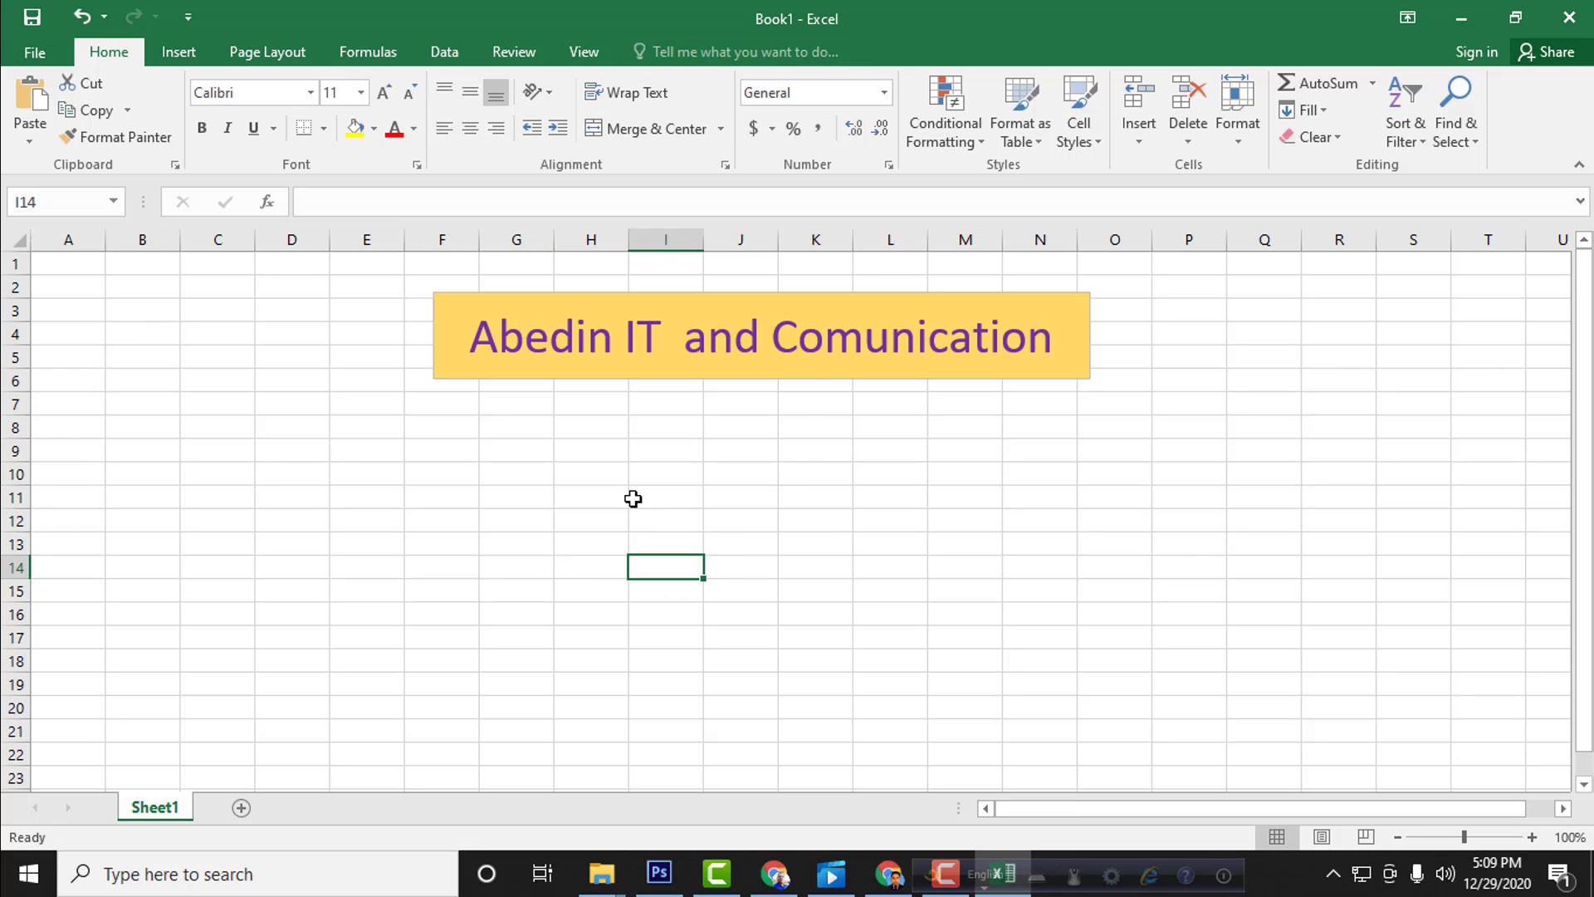
Step: Copy the formatting of cell J12 to cell E10 with Format Painter
click(634, 498)
click(712, 511)
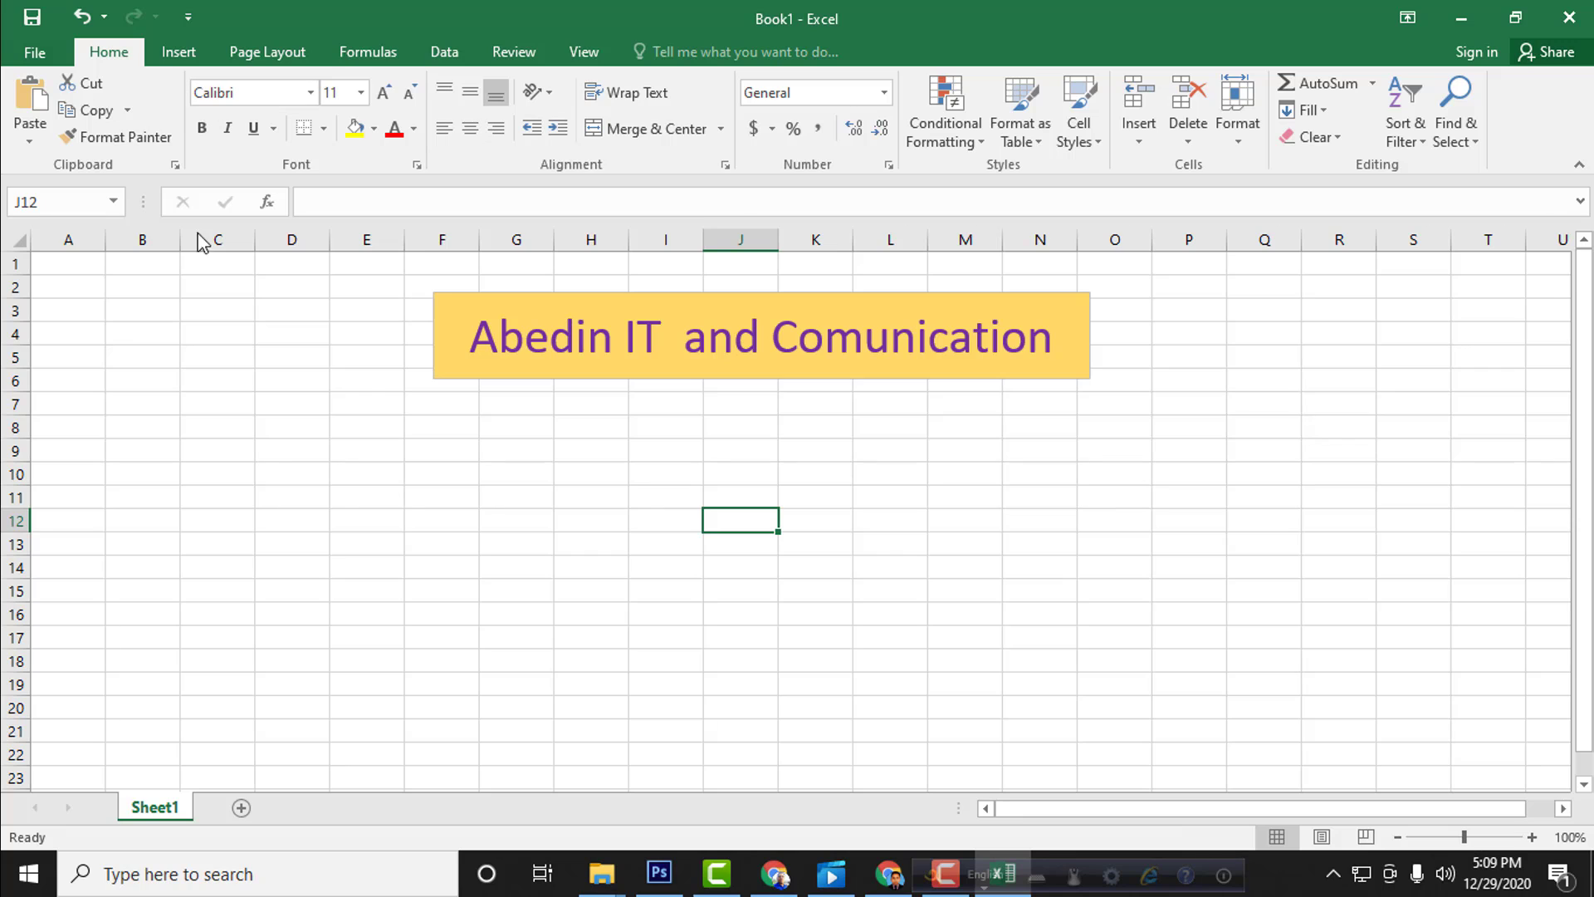
click(108, 140)
click(337, 475)
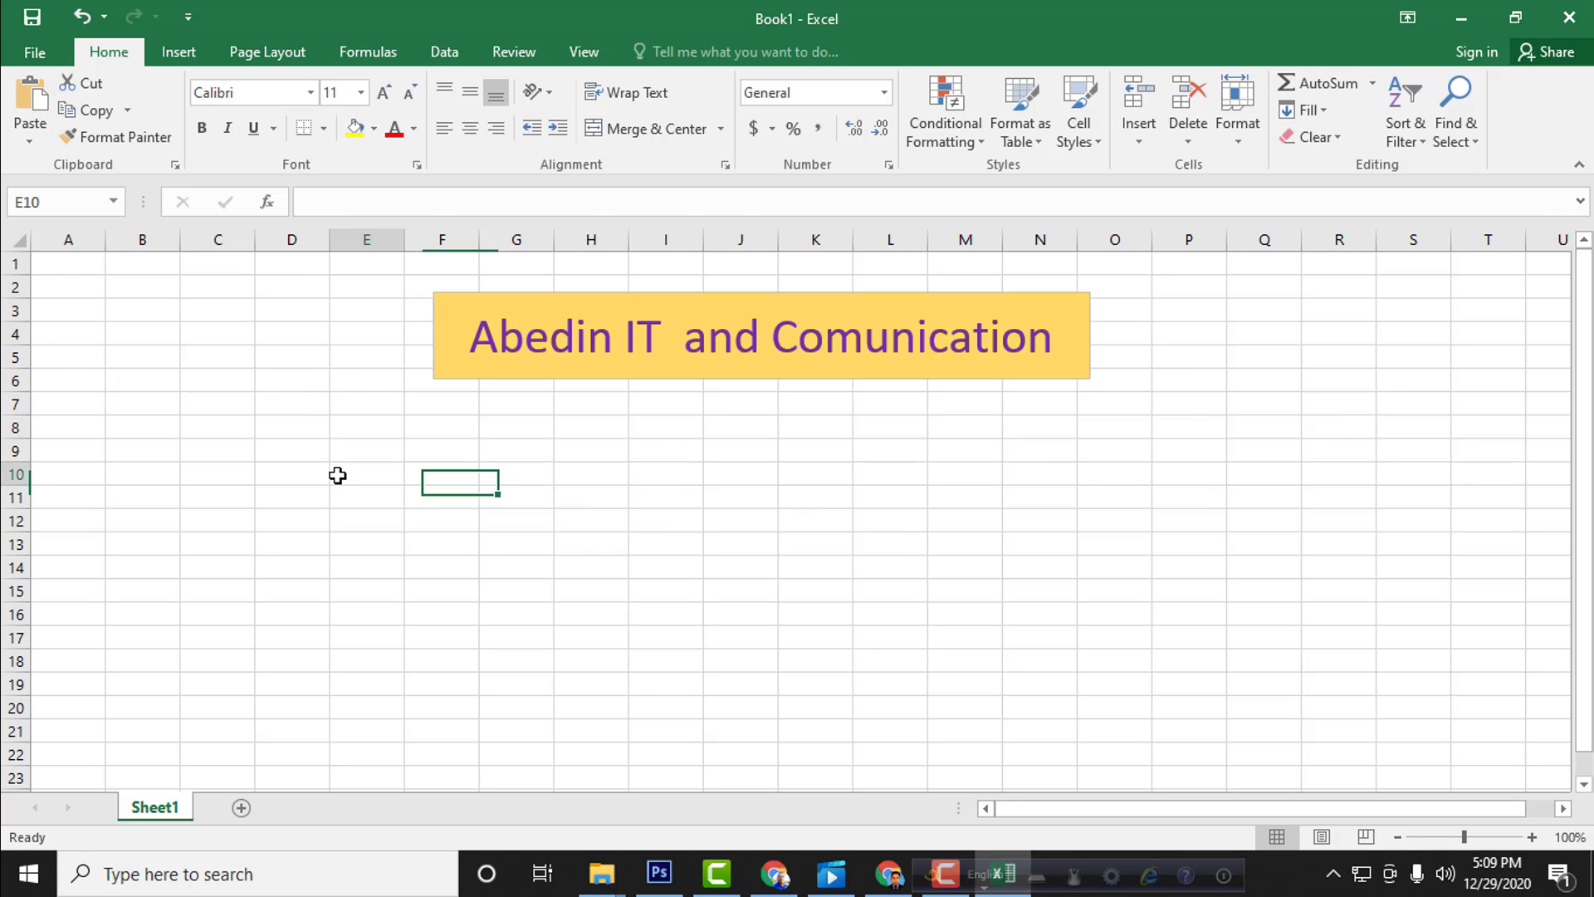
click(341, 496)
click(369, 474)
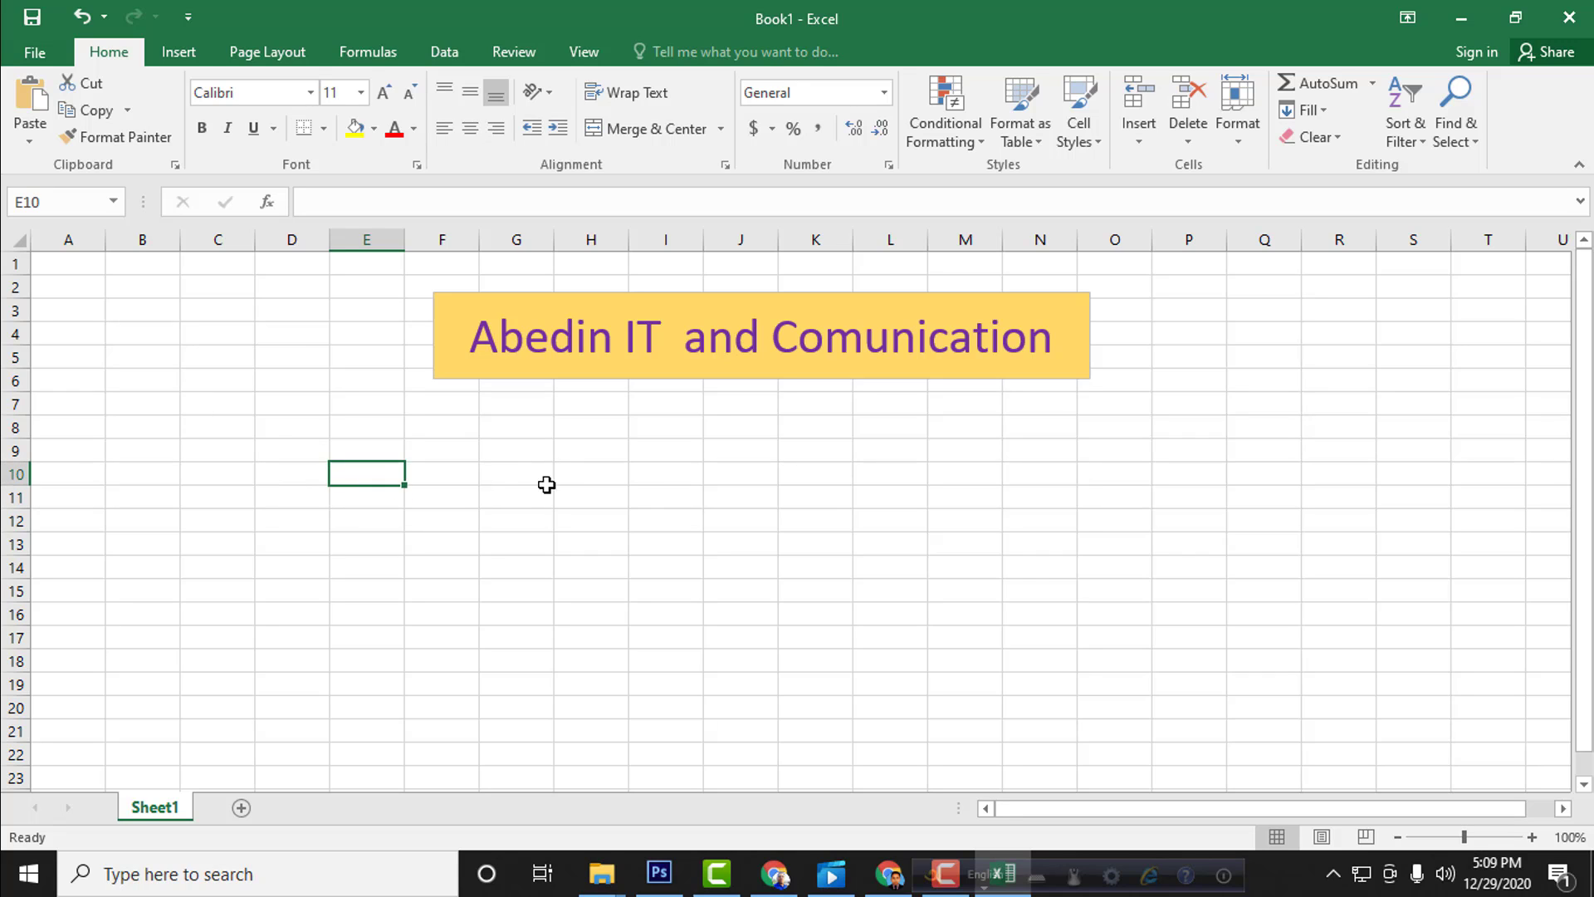
Step: Enter the values 20, 30, 40 and 50 down column H in cells H10 to H13
click(591, 481)
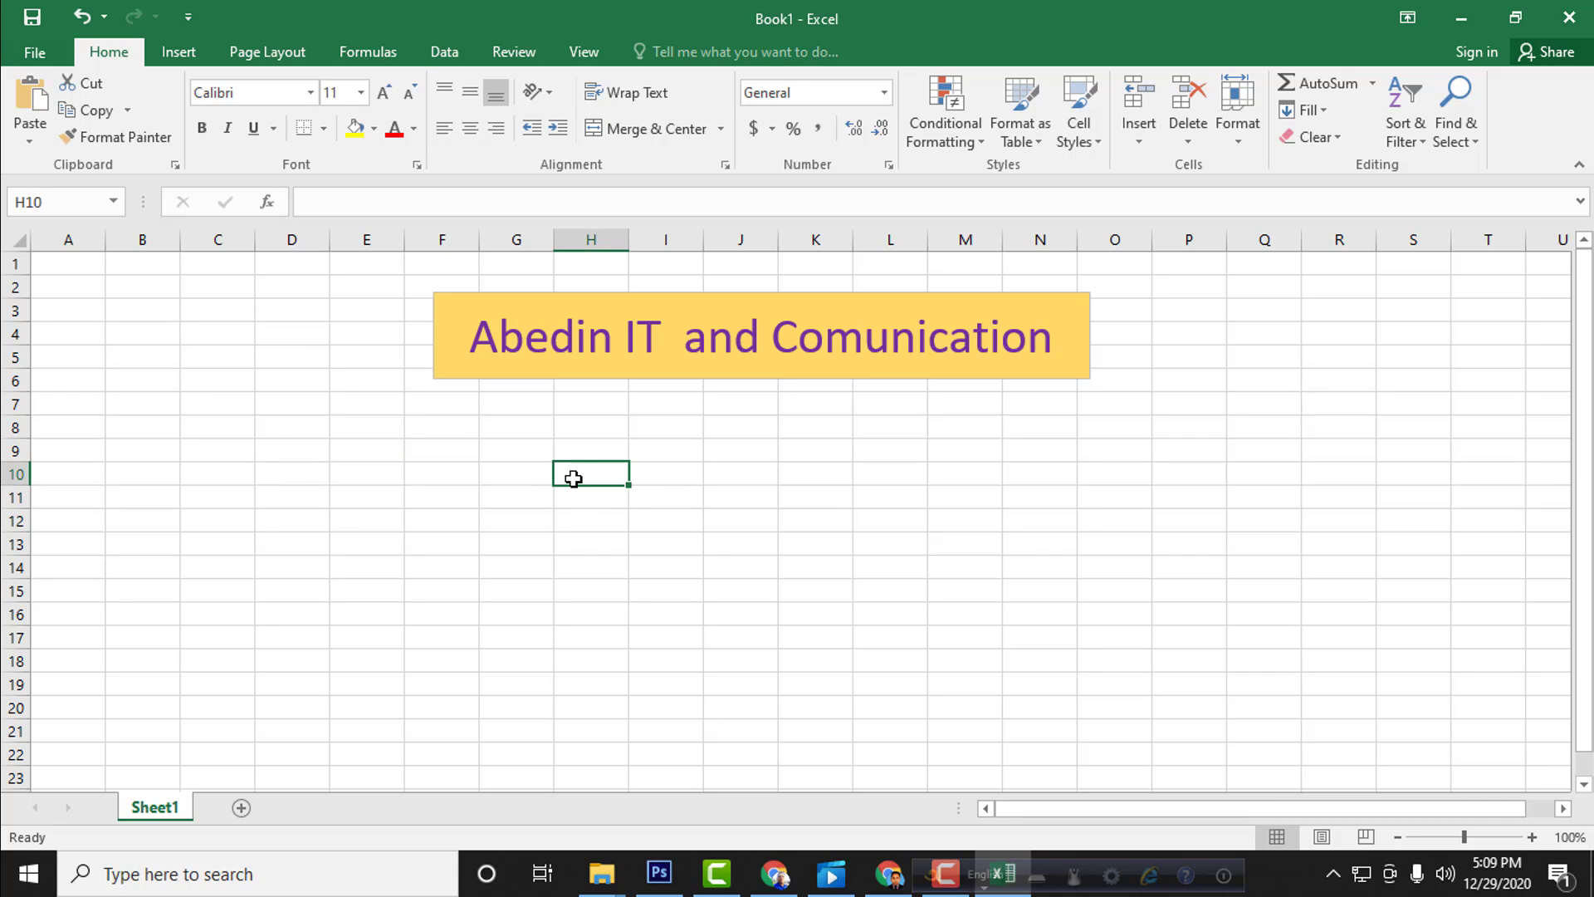
text(20)
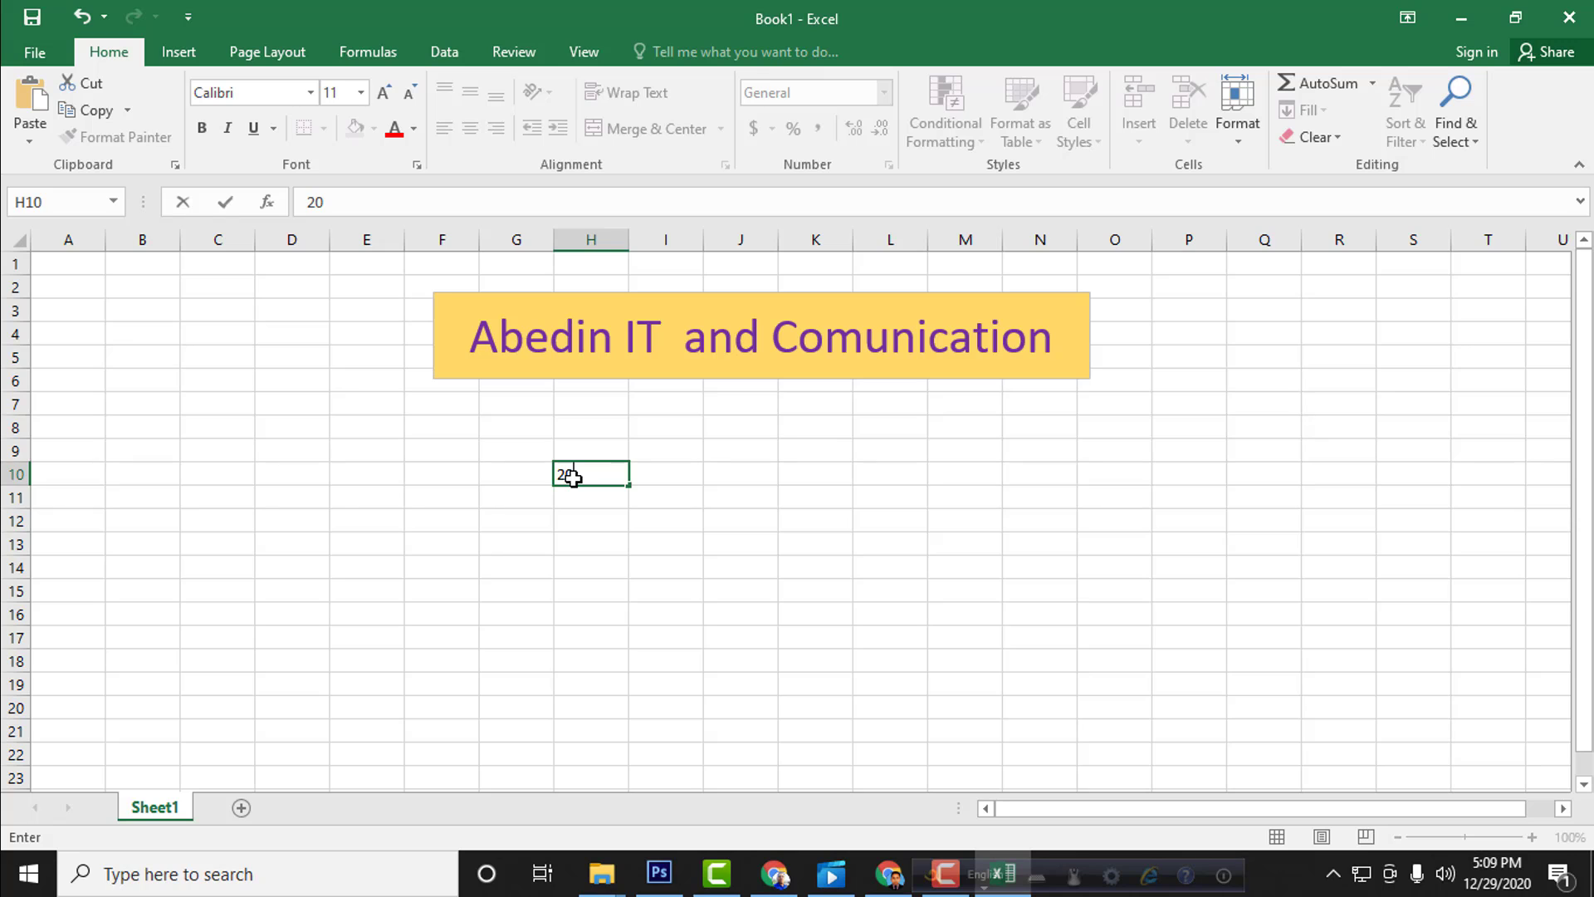
key(Return)
text(30)
key(Return)
text(40)
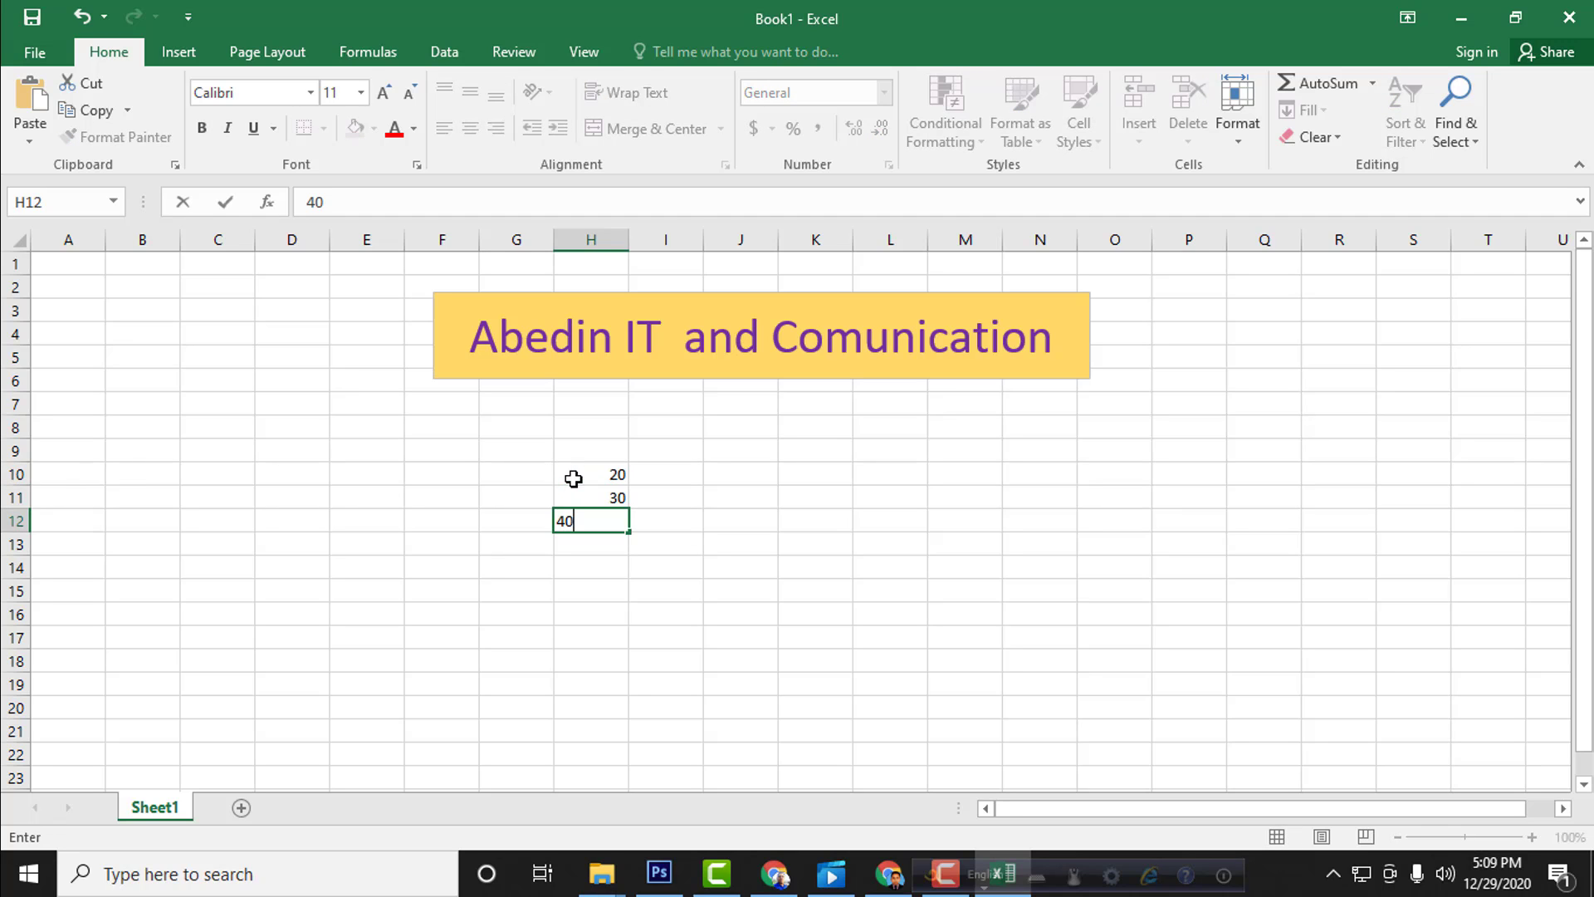
key(Return)
text(50)
key(ctrl+Return)
key(Return)
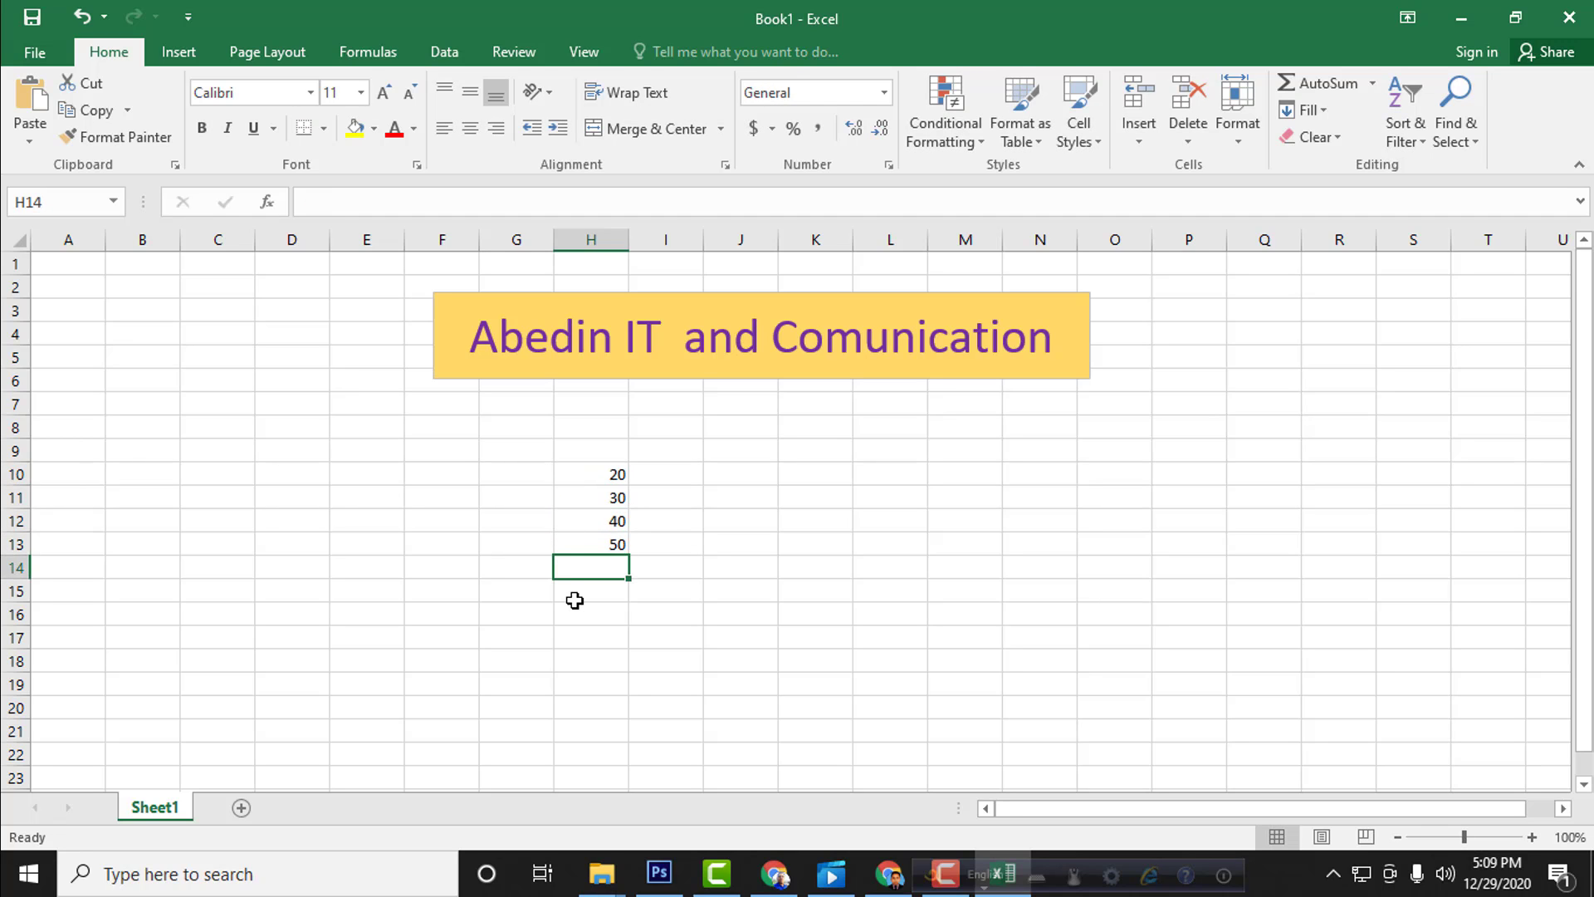
Step: Enter the formula = Sum(H10+H11+H12+H13) in cell H14, below the column of numbers
click(573, 597)
click(603, 568)
text(= )
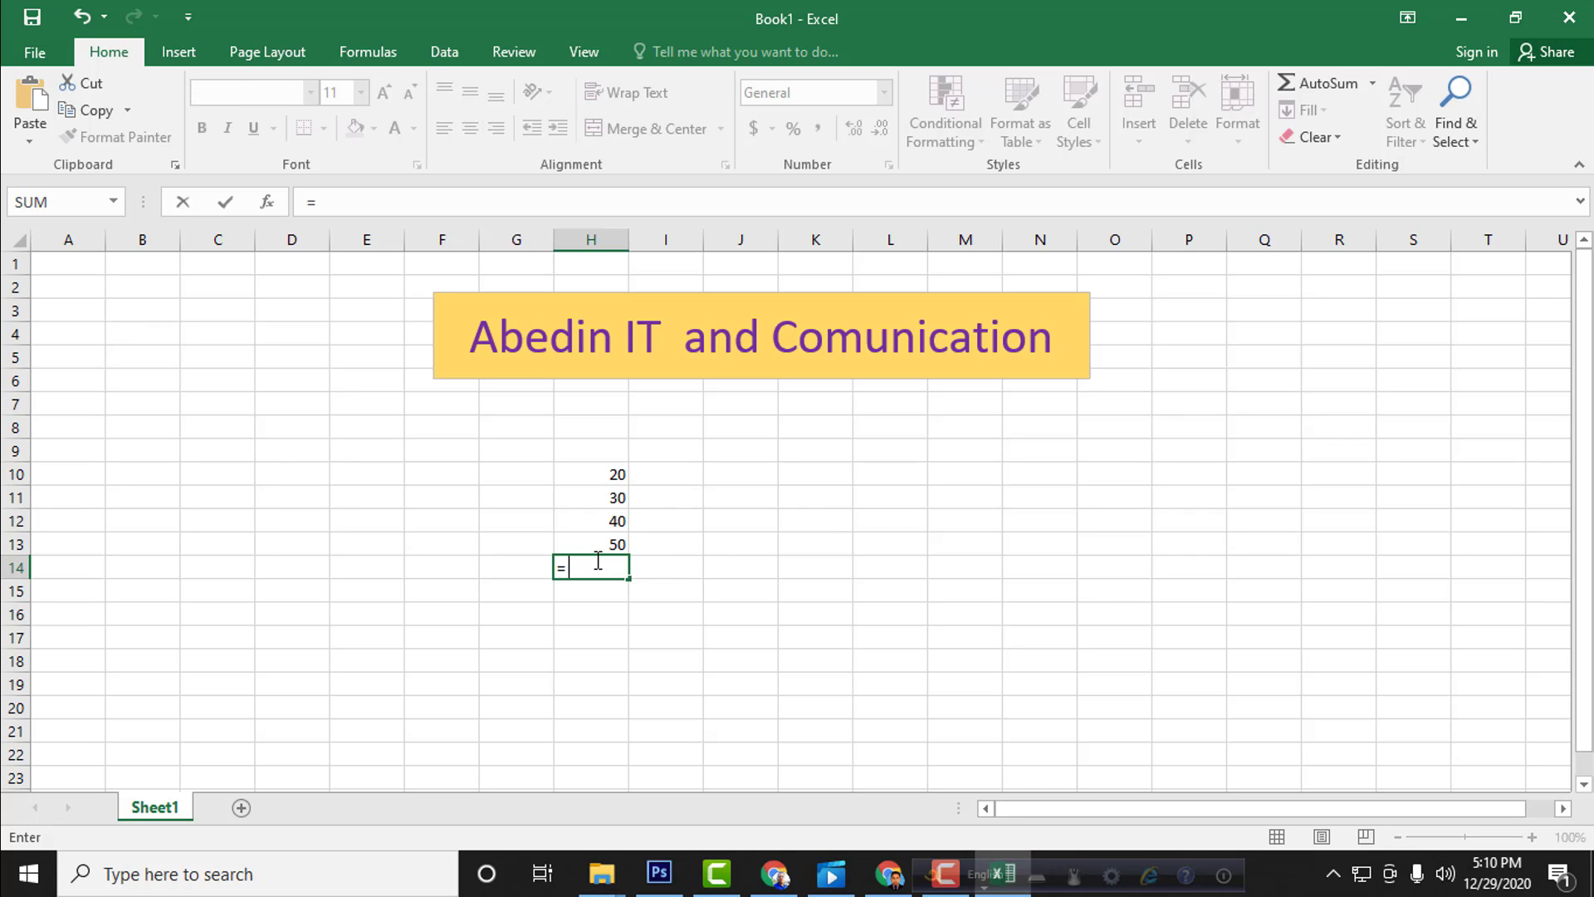
text(Sum)
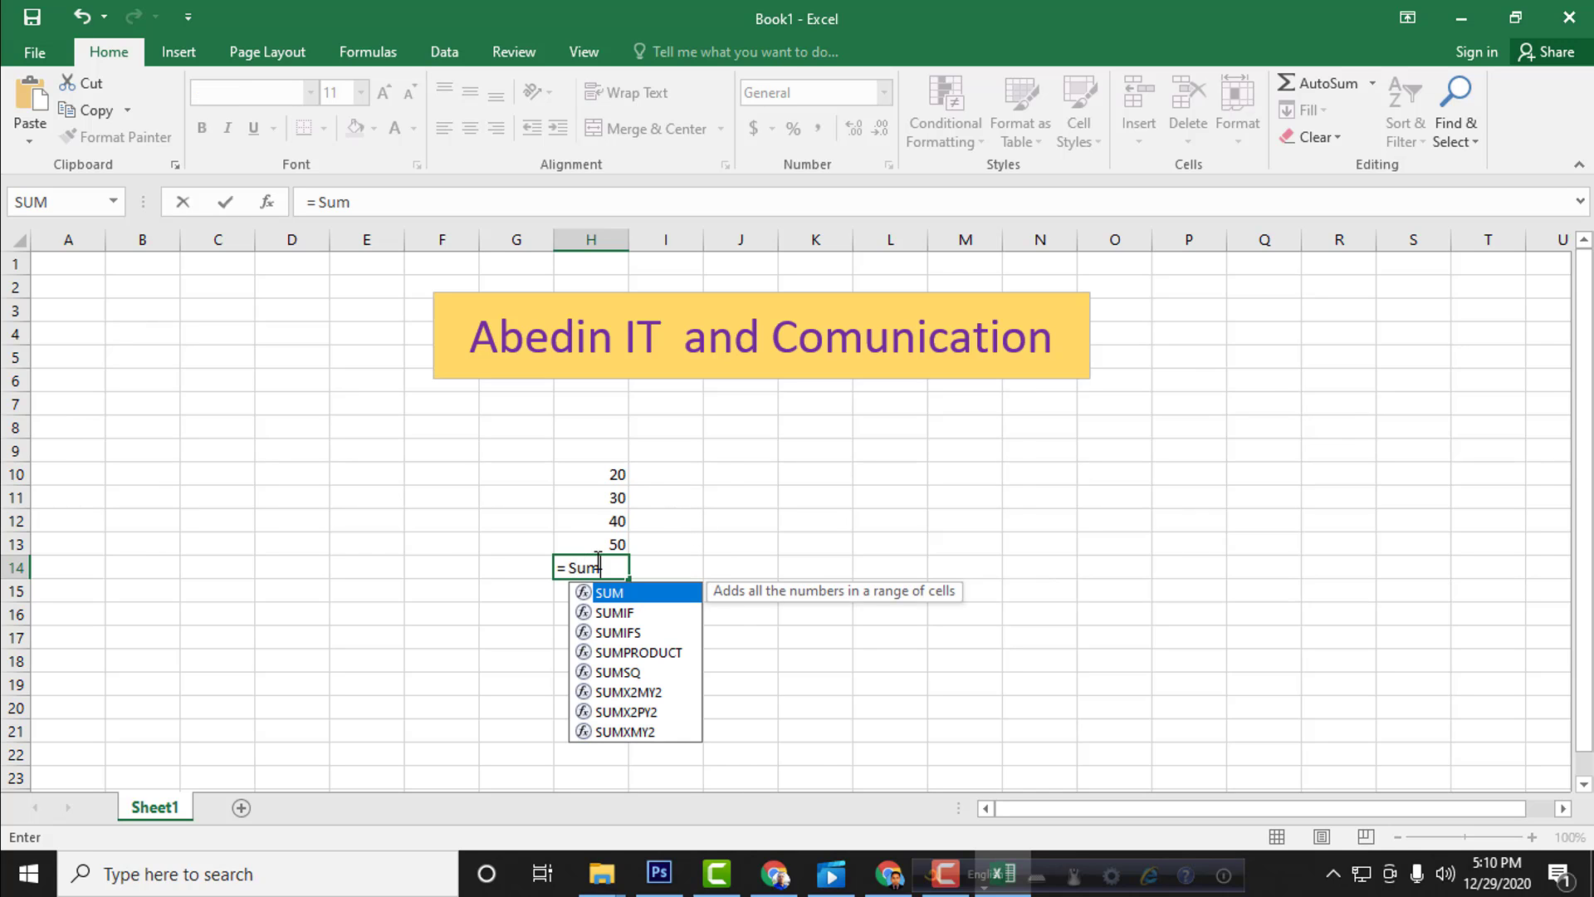
text(()
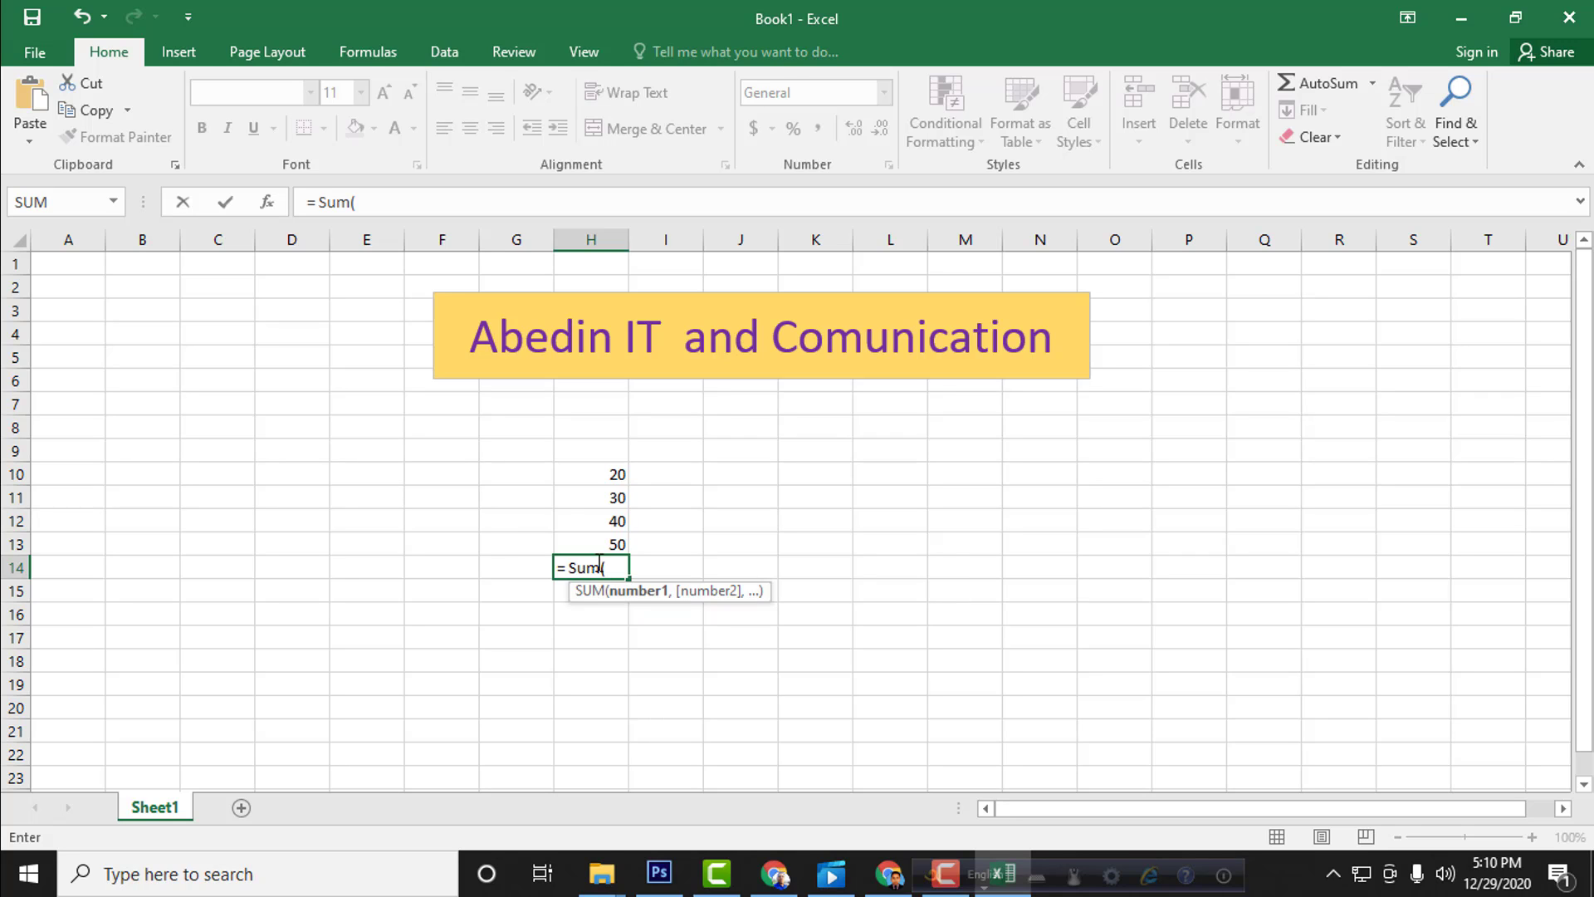
click(593, 473)
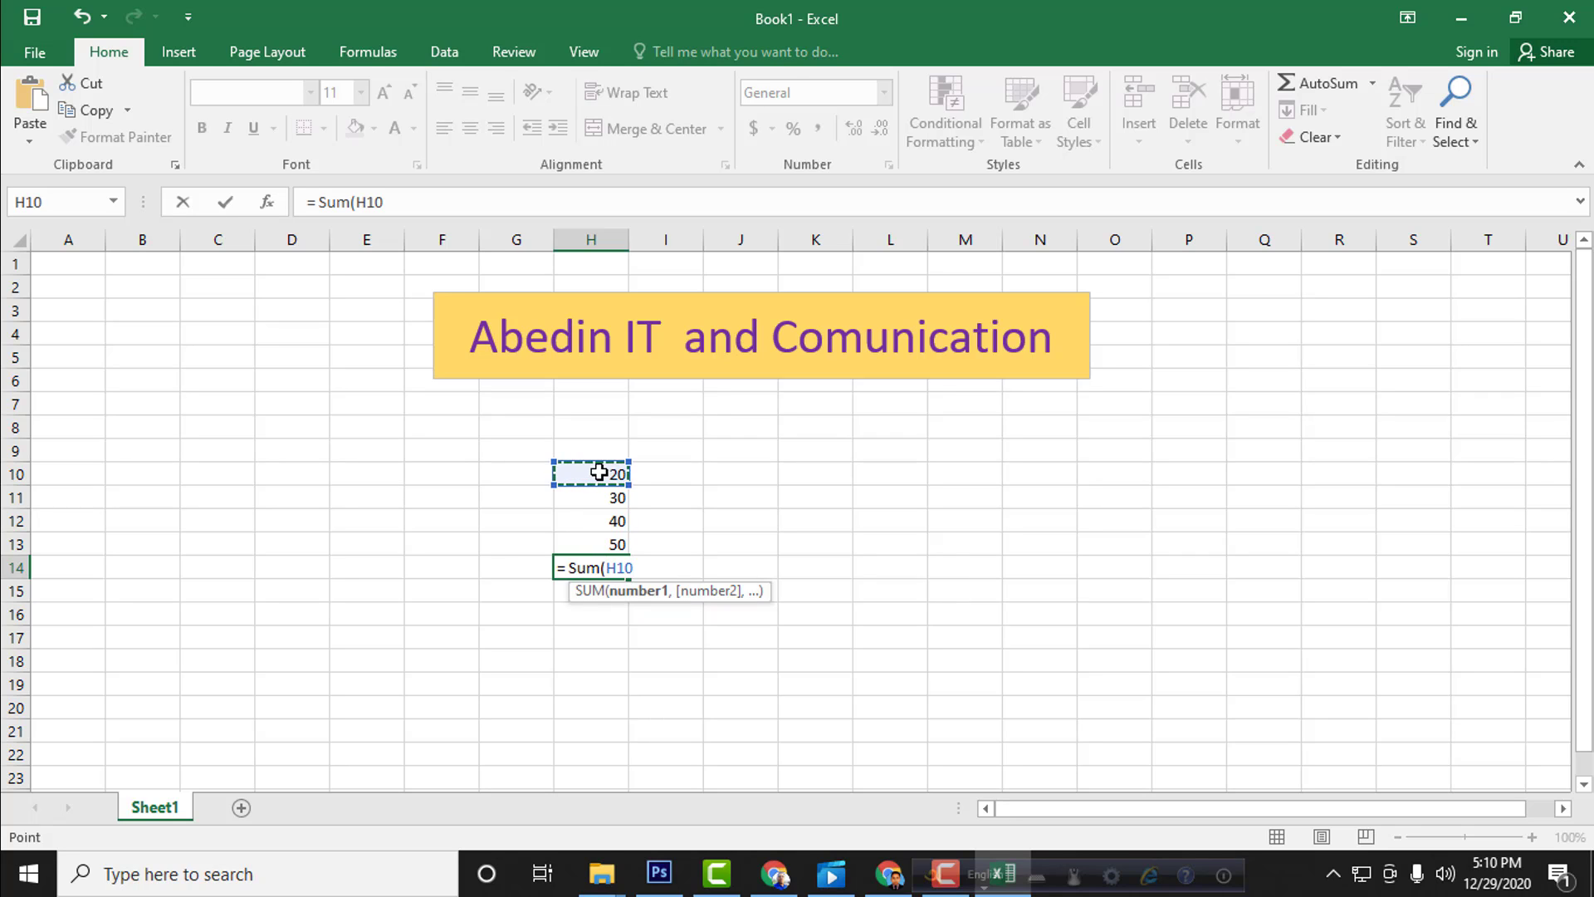
text(+)
click(592, 493)
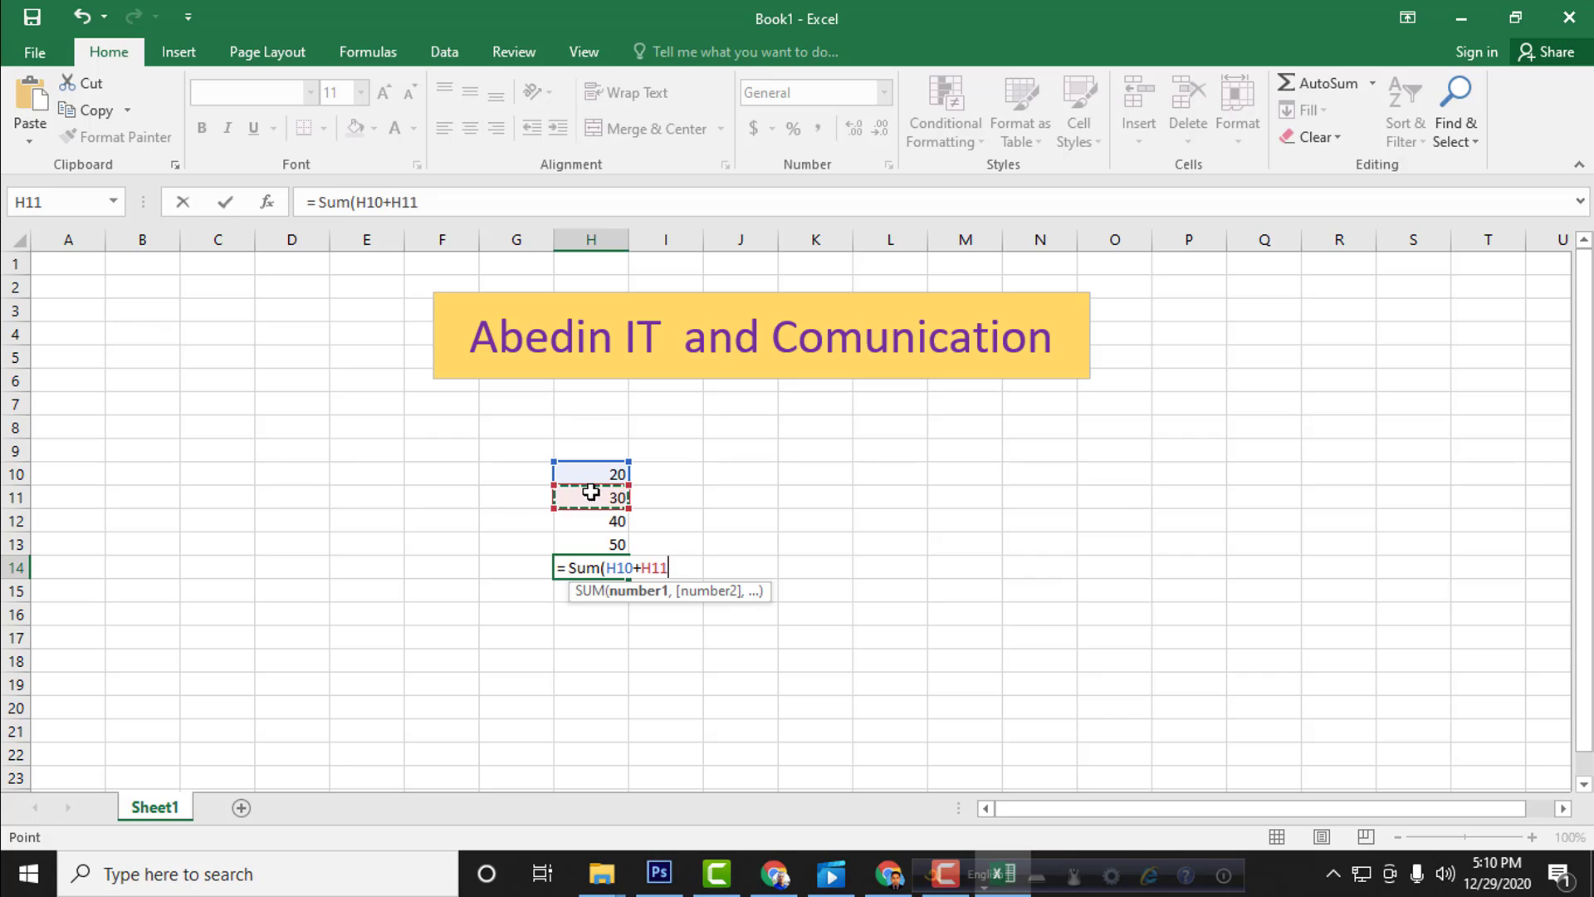
text(+)
click(594, 521)
text(+)
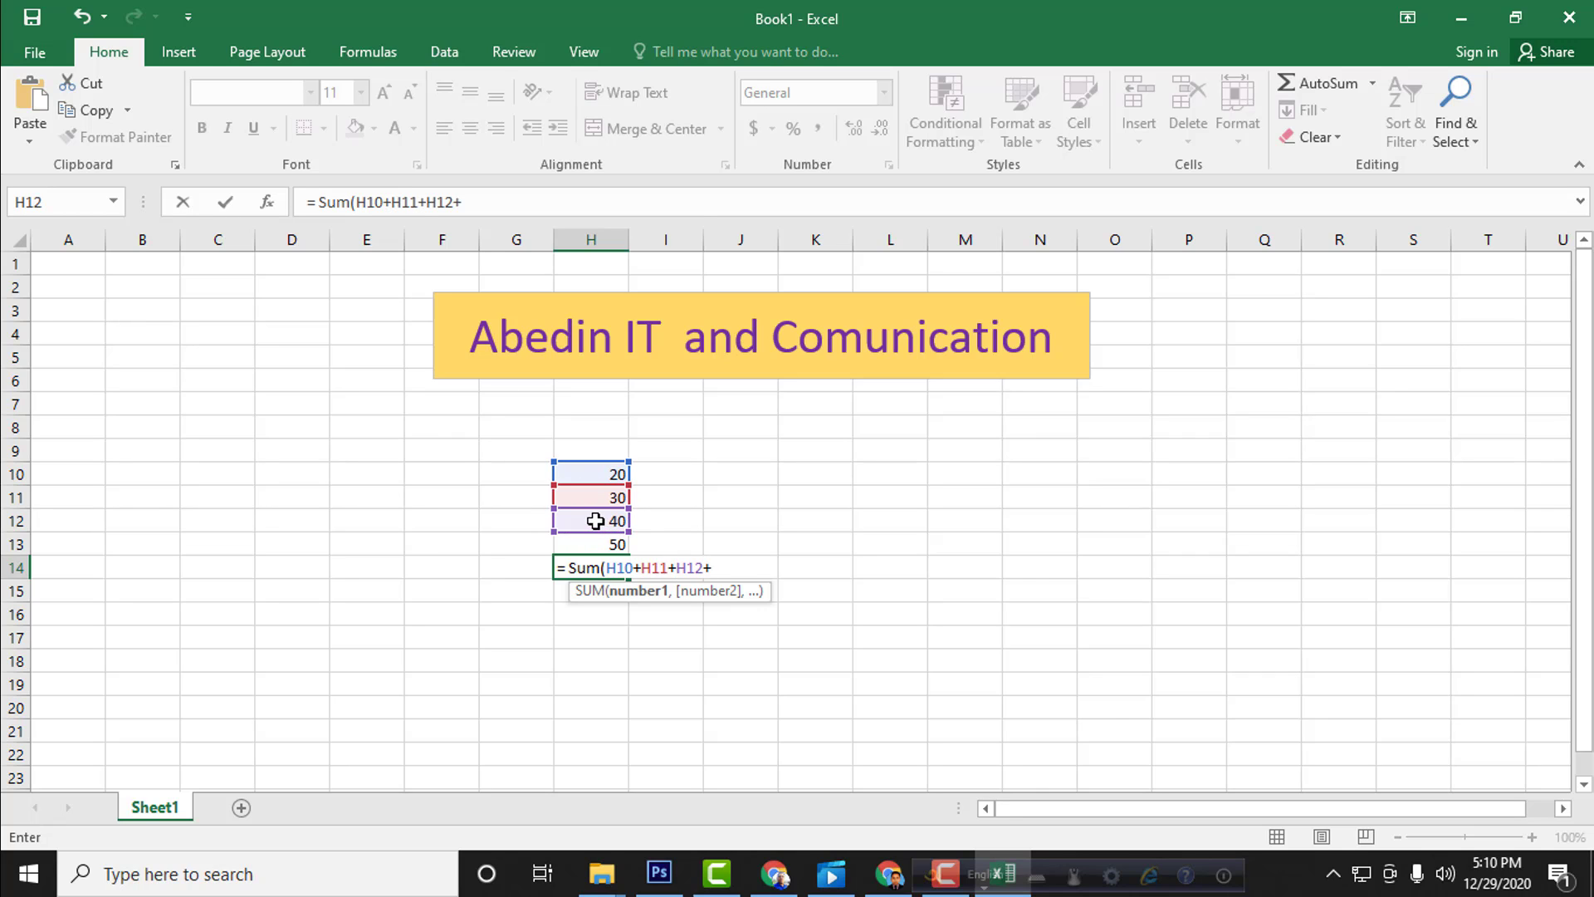
click(570, 551)
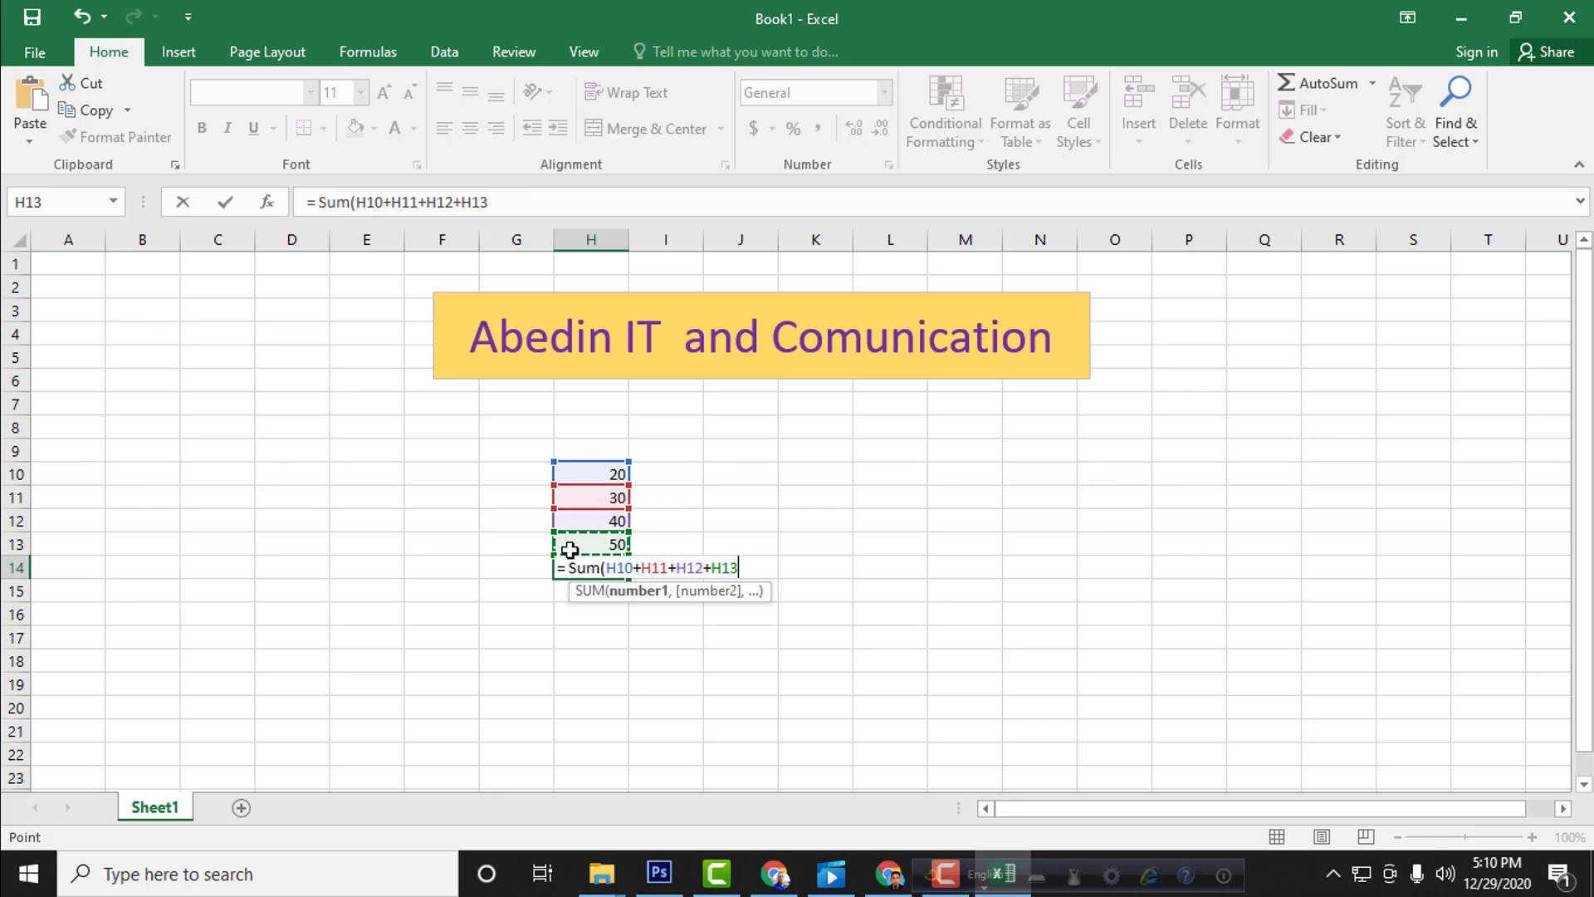
text())
key(Return)
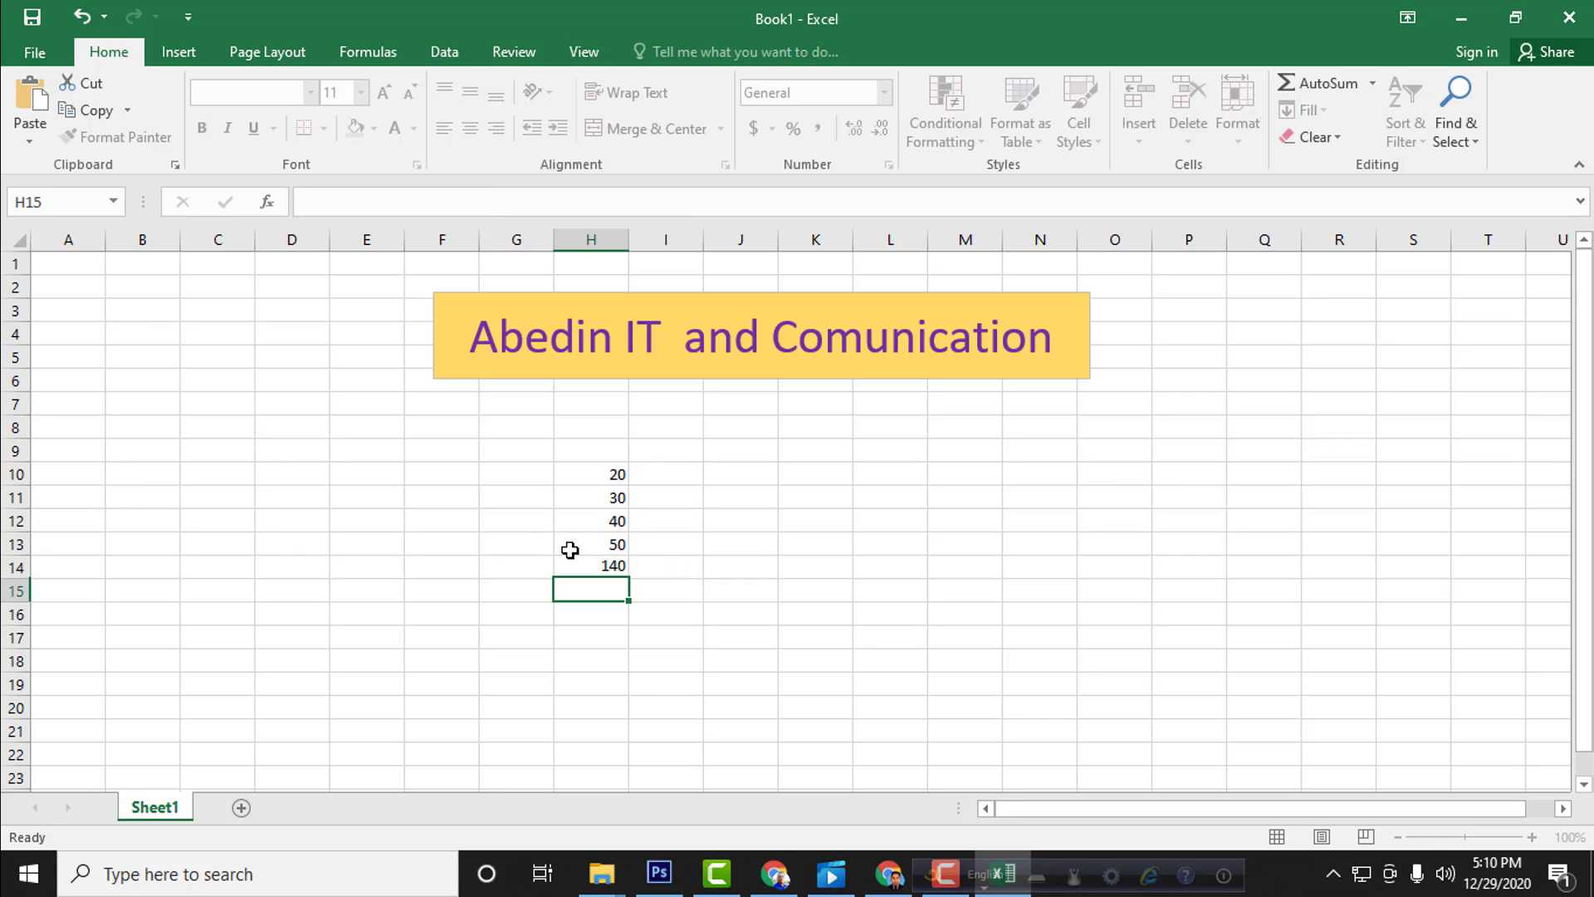
Step: Fill the total cell H14 with yellow
click(568, 567)
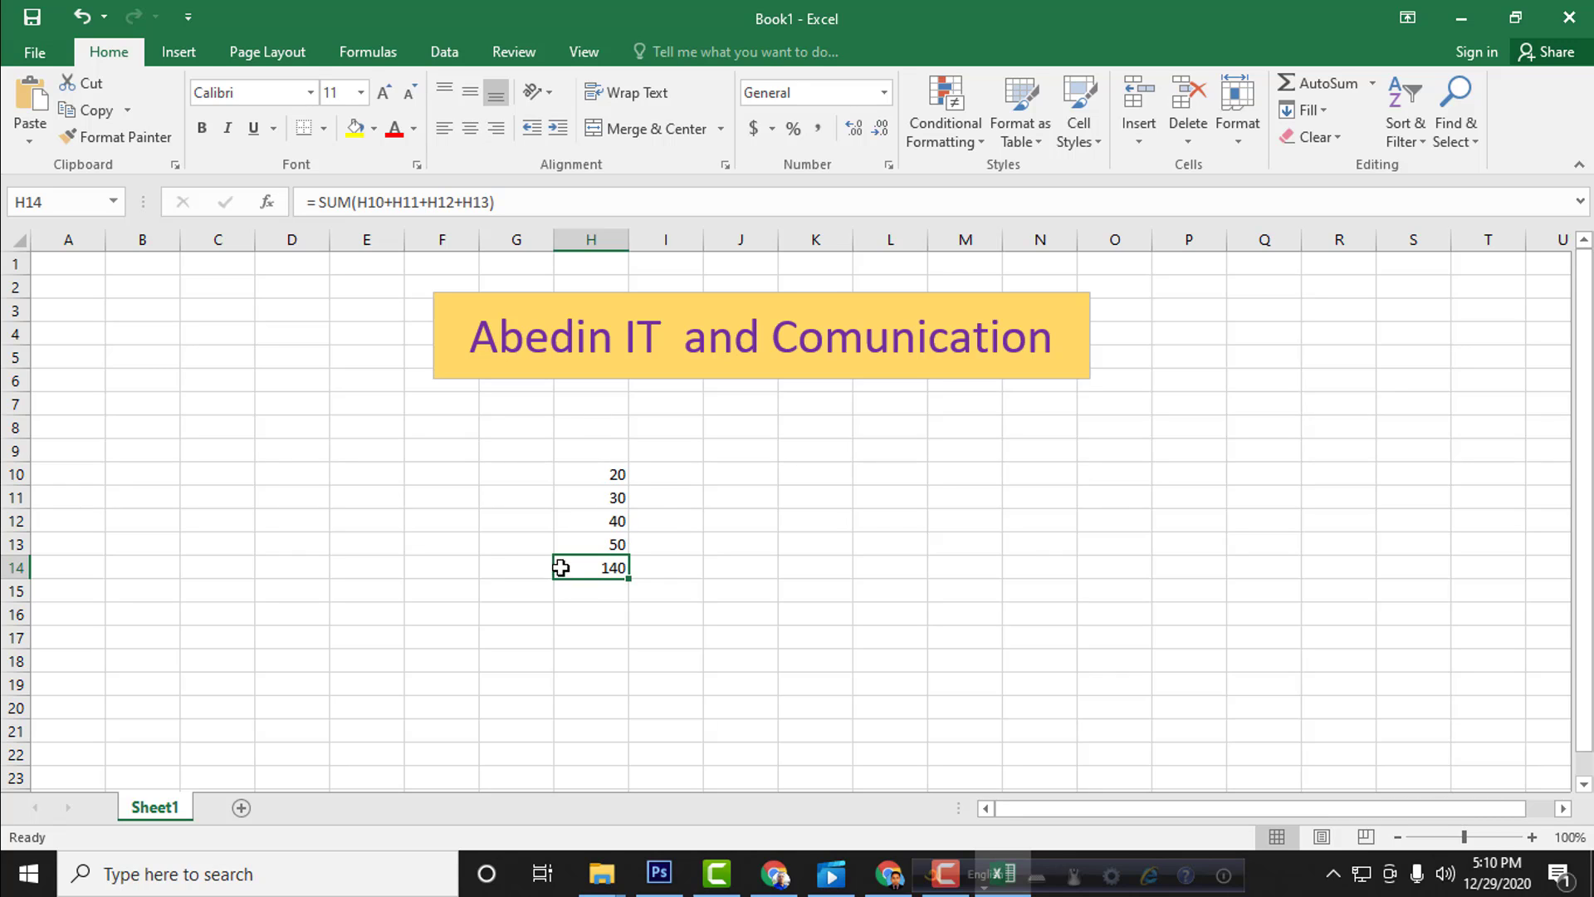
click(374, 128)
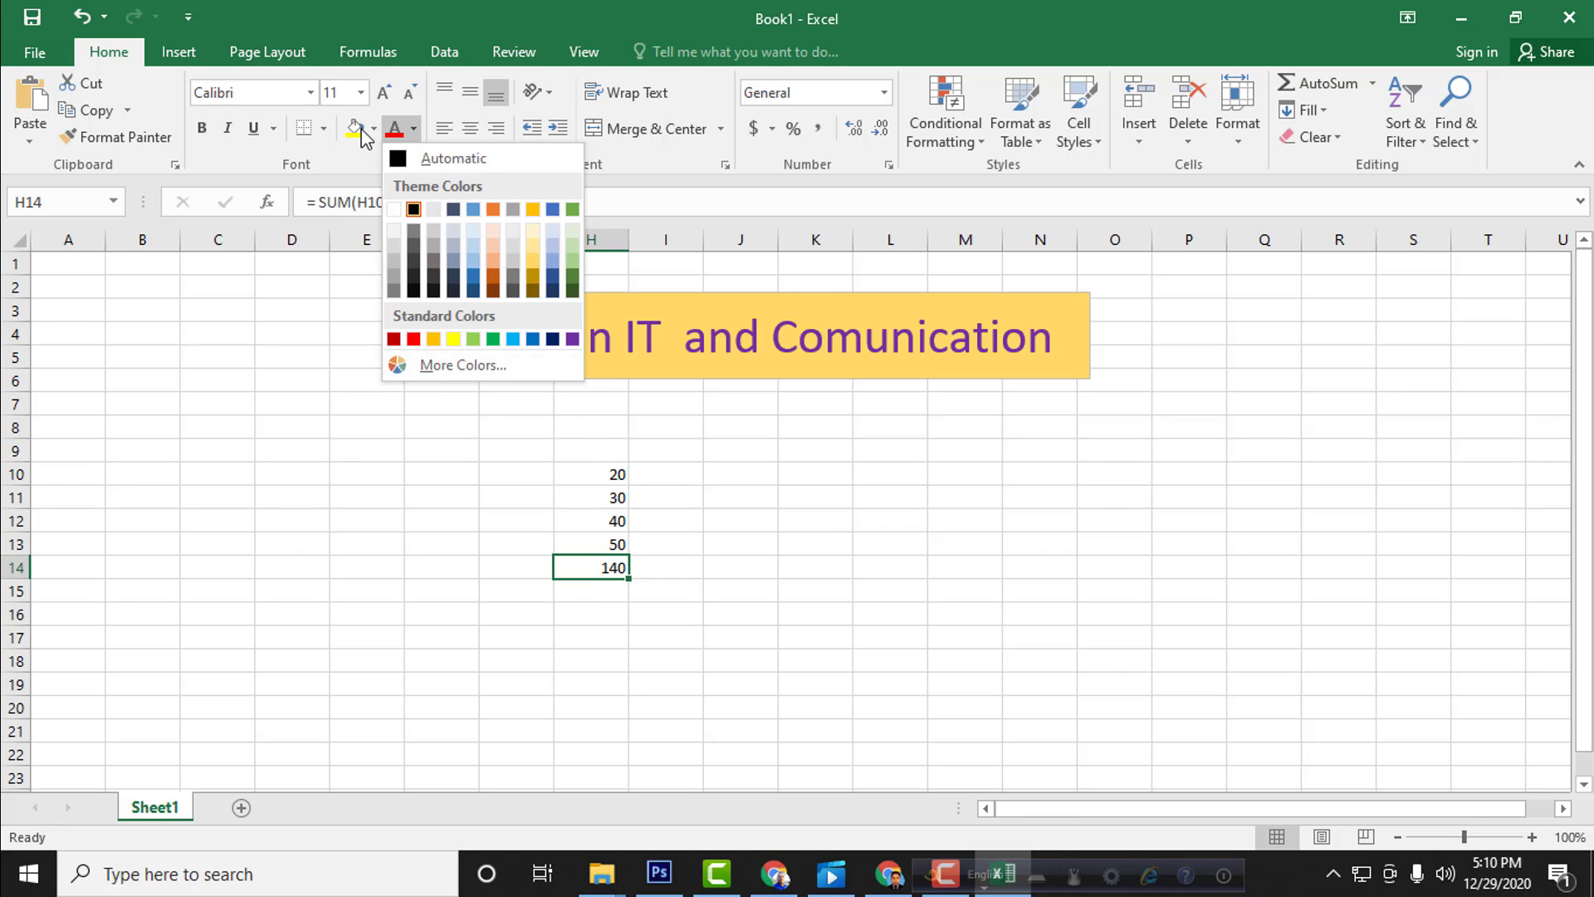
click(355, 128)
click(660, 566)
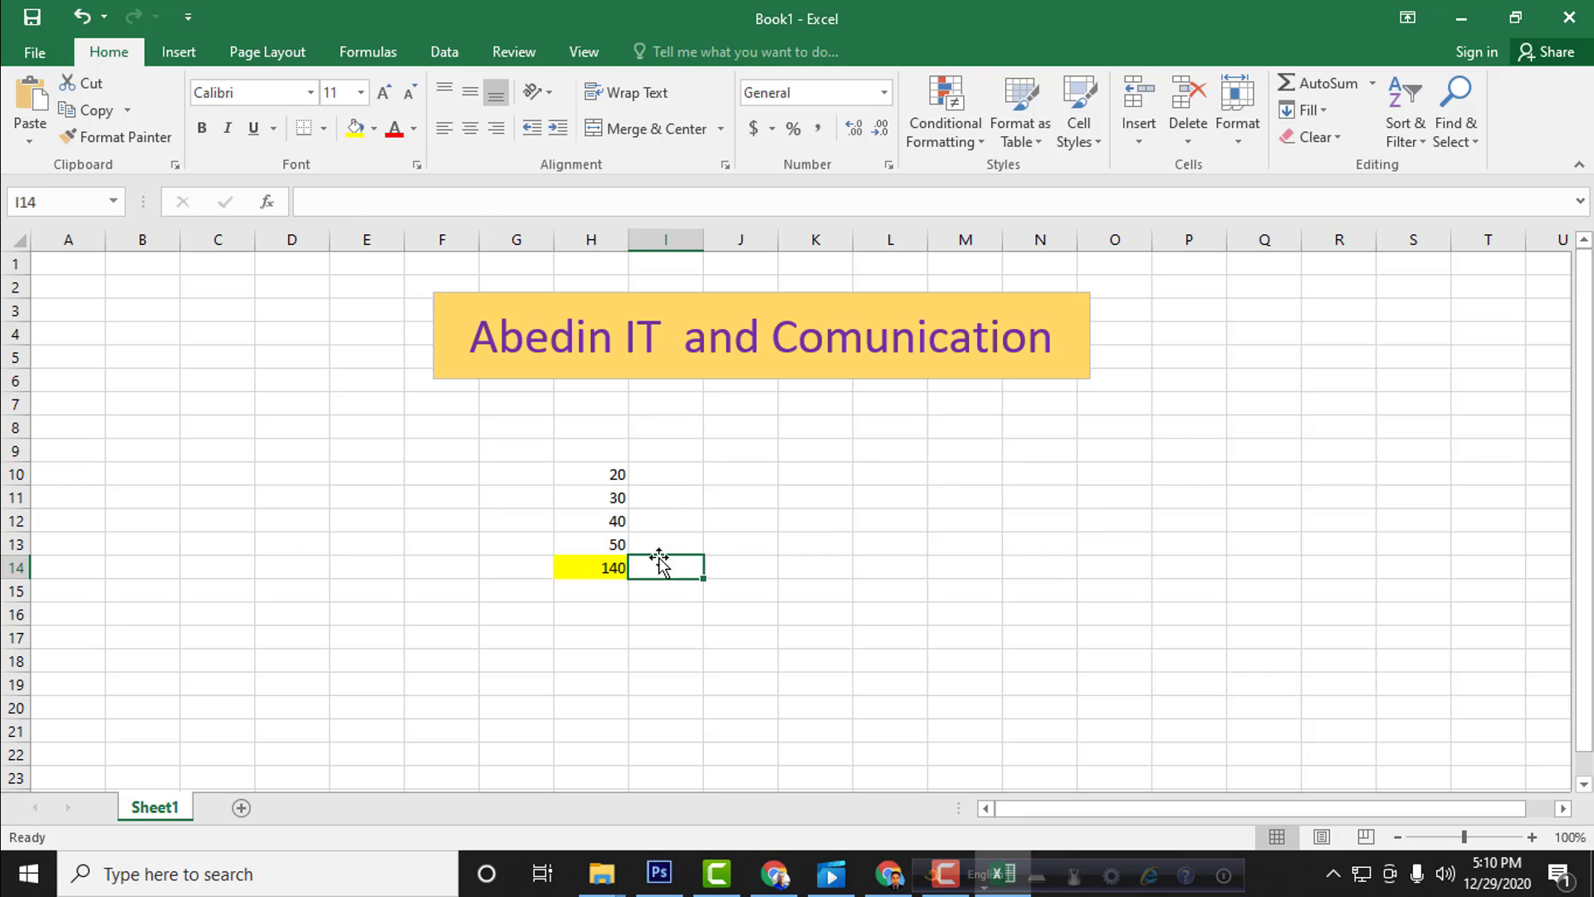
Step: Enter the values 60 and 40 in cells K10 and K11
click(661, 472)
click(844, 474)
click(735, 613)
click(812, 494)
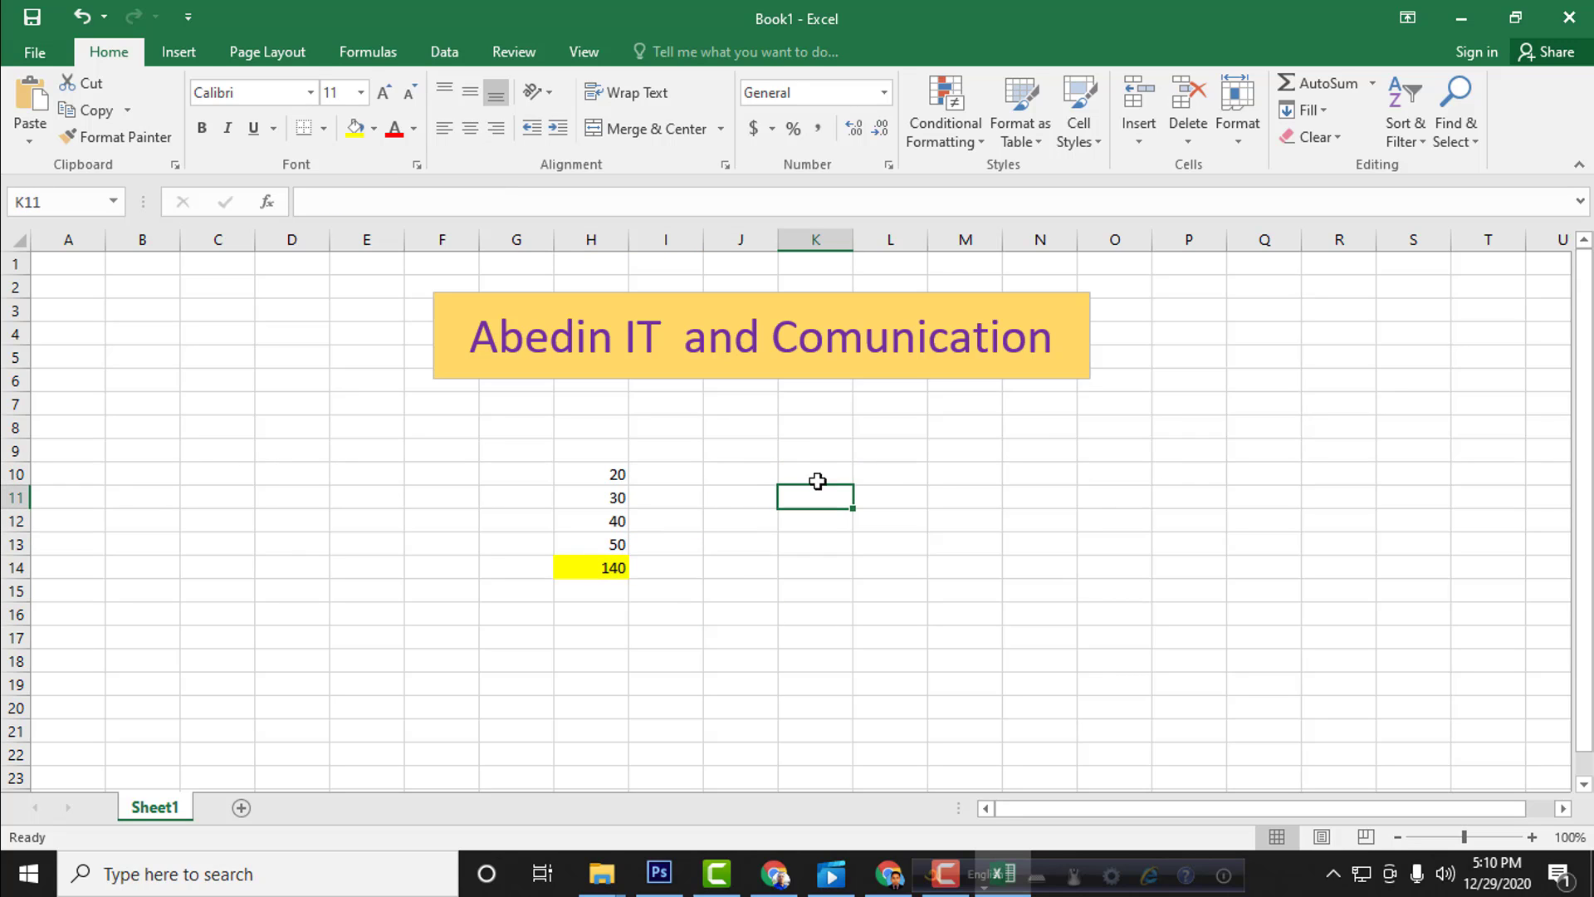
click(807, 456)
click(802, 476)
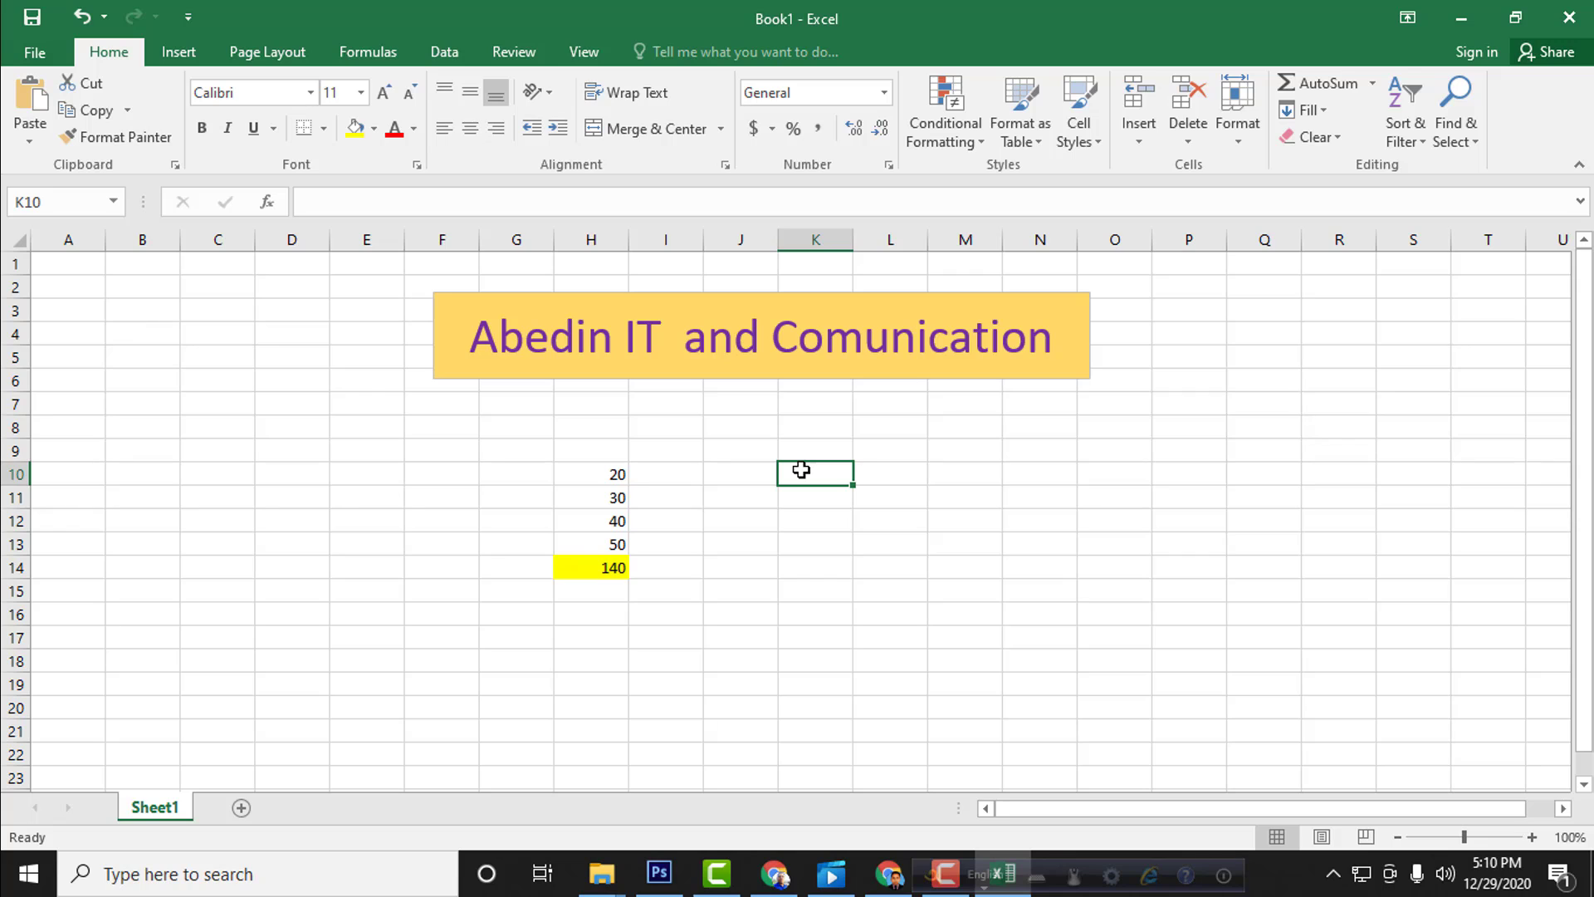
text(60)
key(Return)
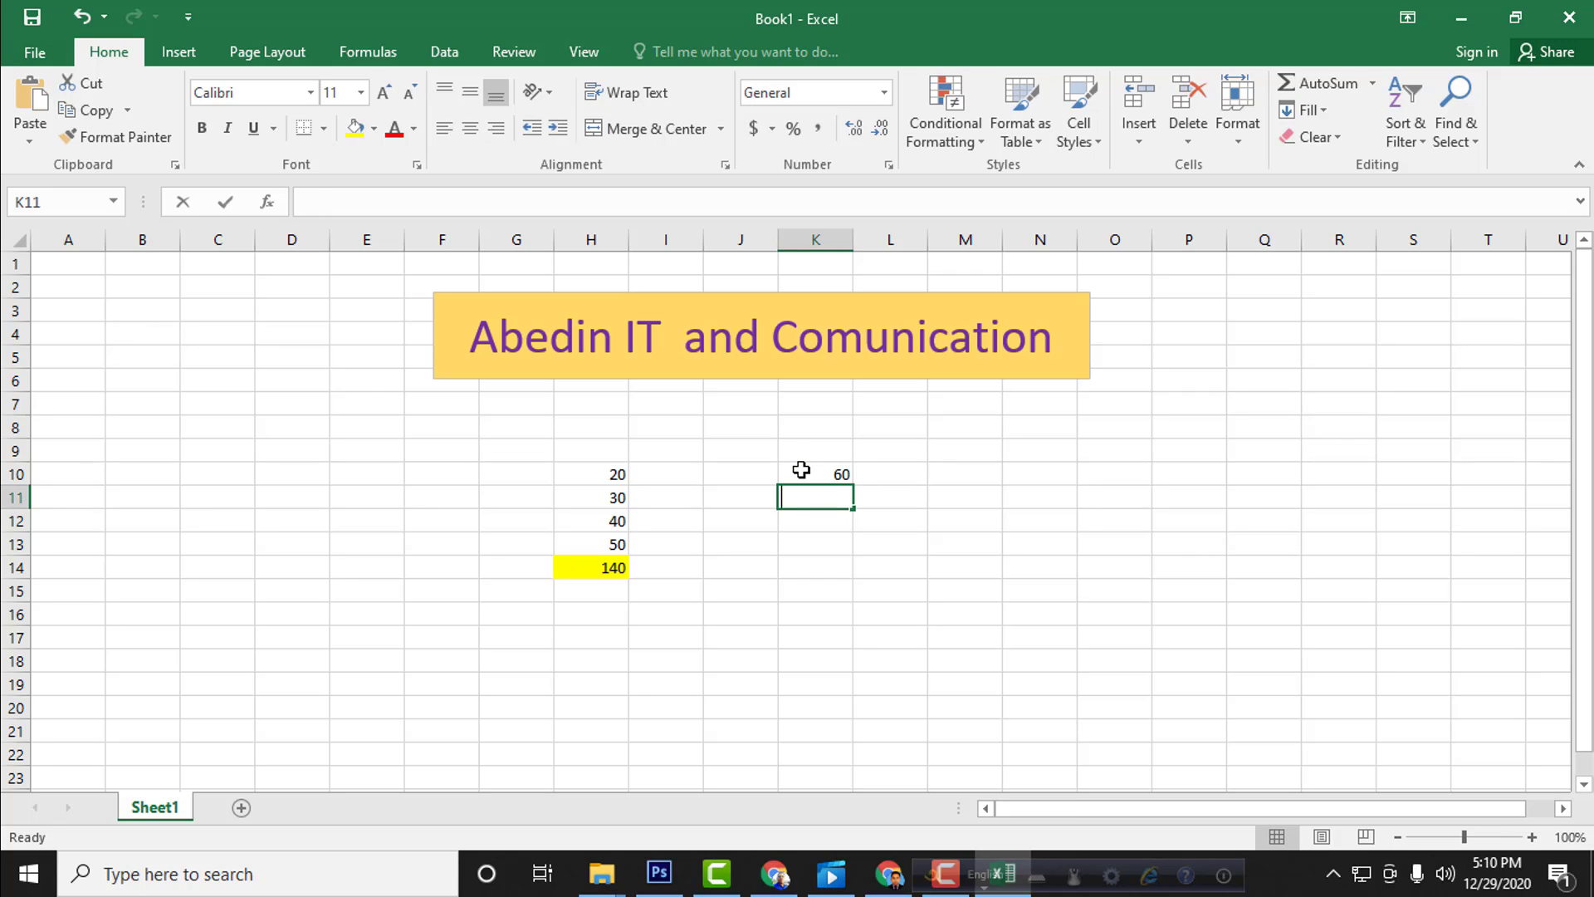
text(30)
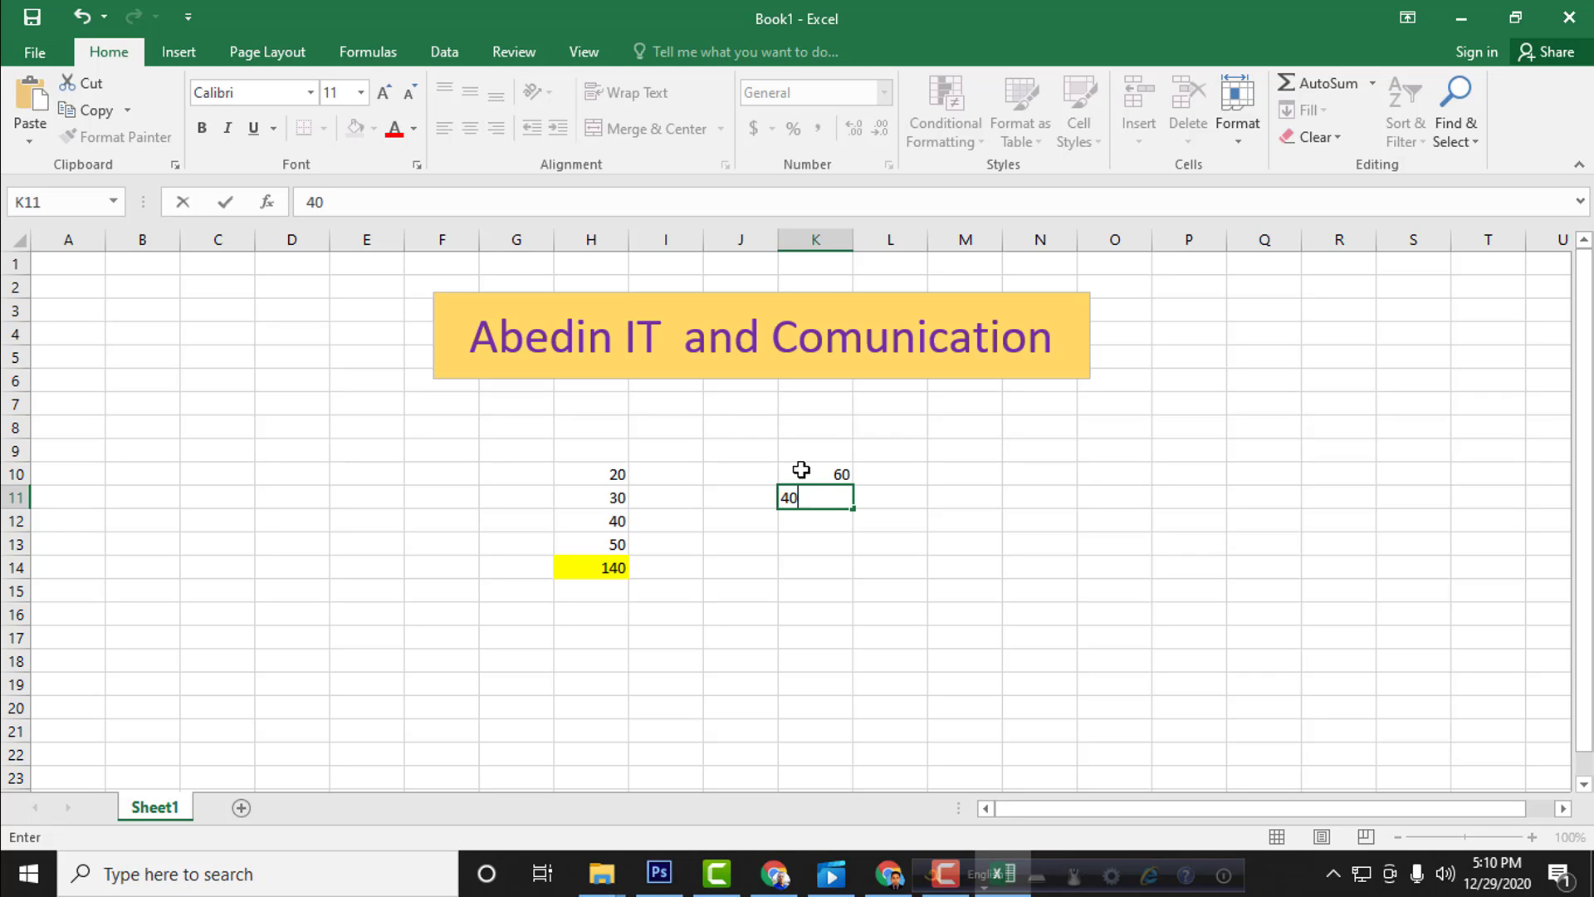
key(Return)
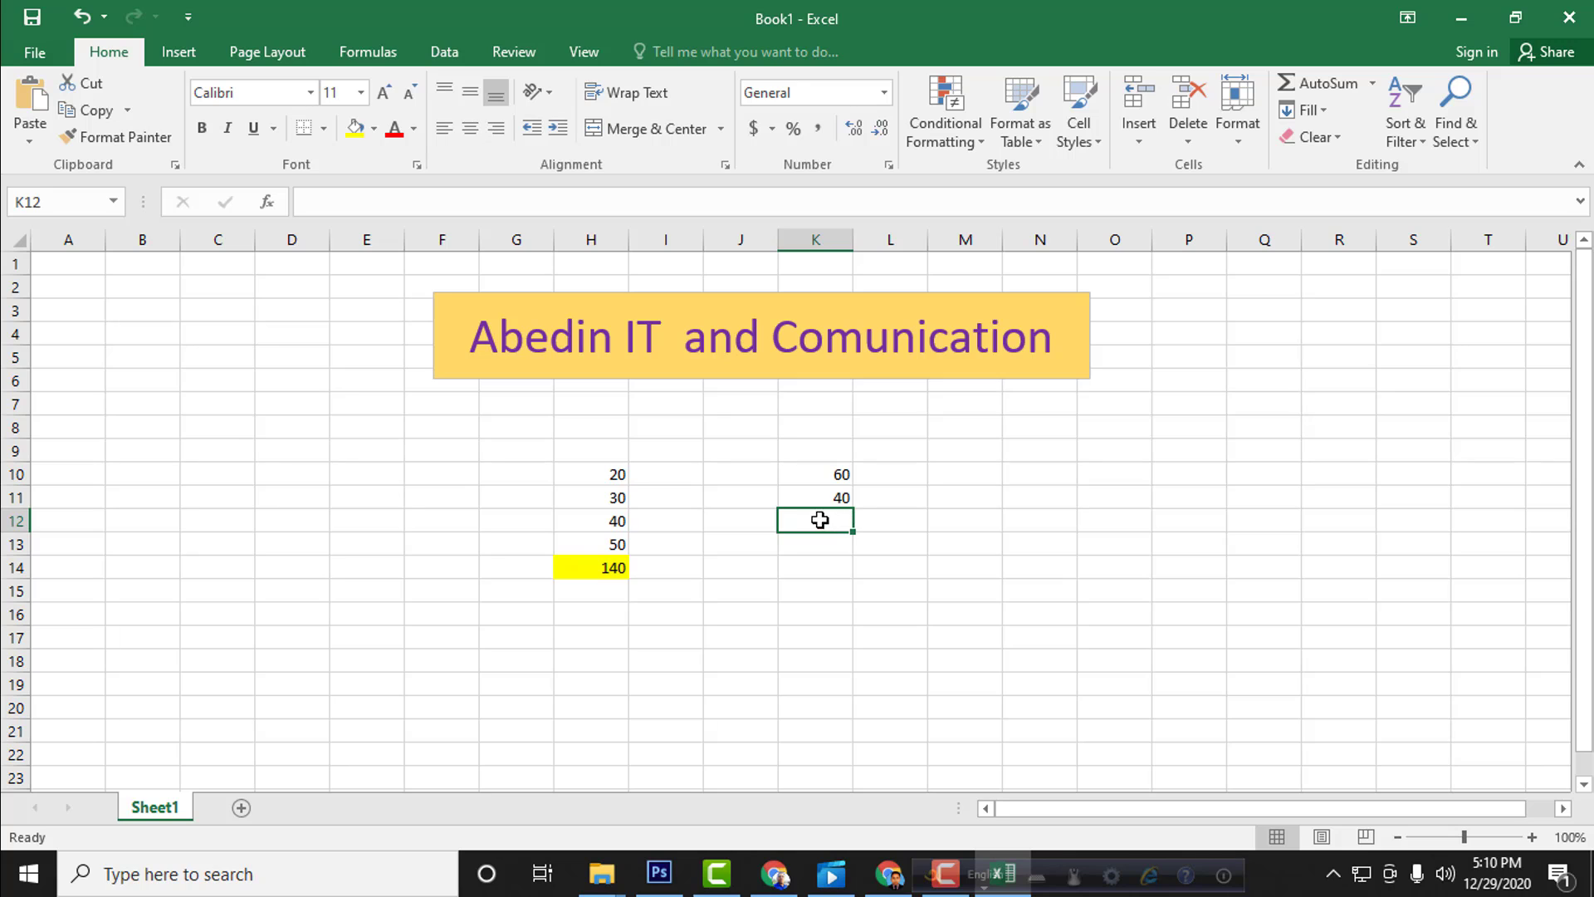
Step: Enter the subtraction formula =K10-K11 in cell K12
text(=)
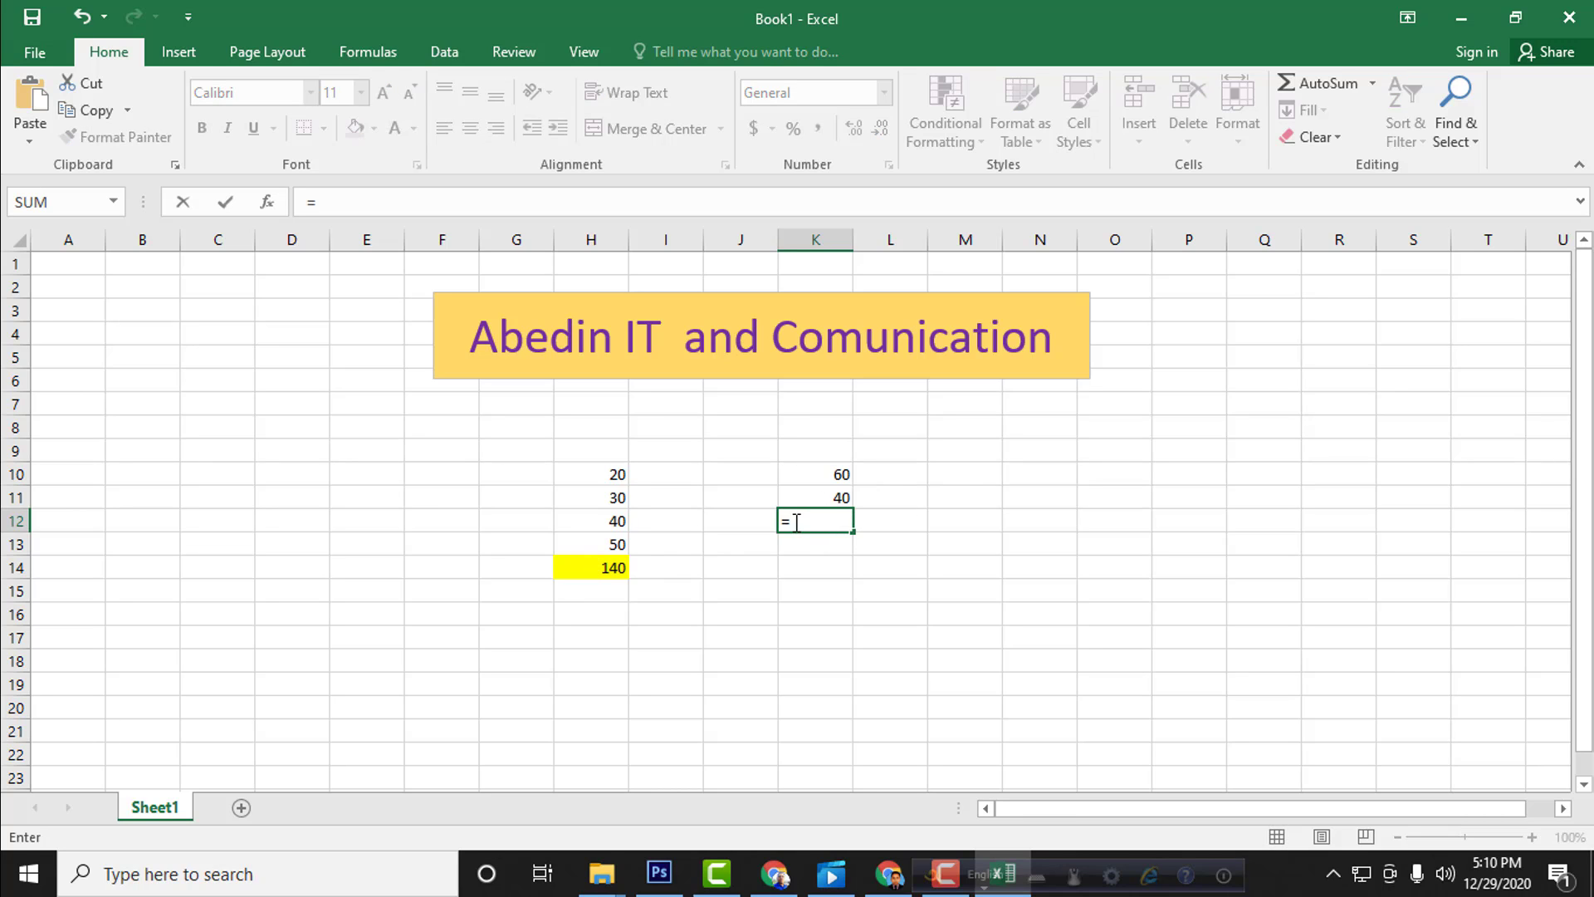
click(827, 477)
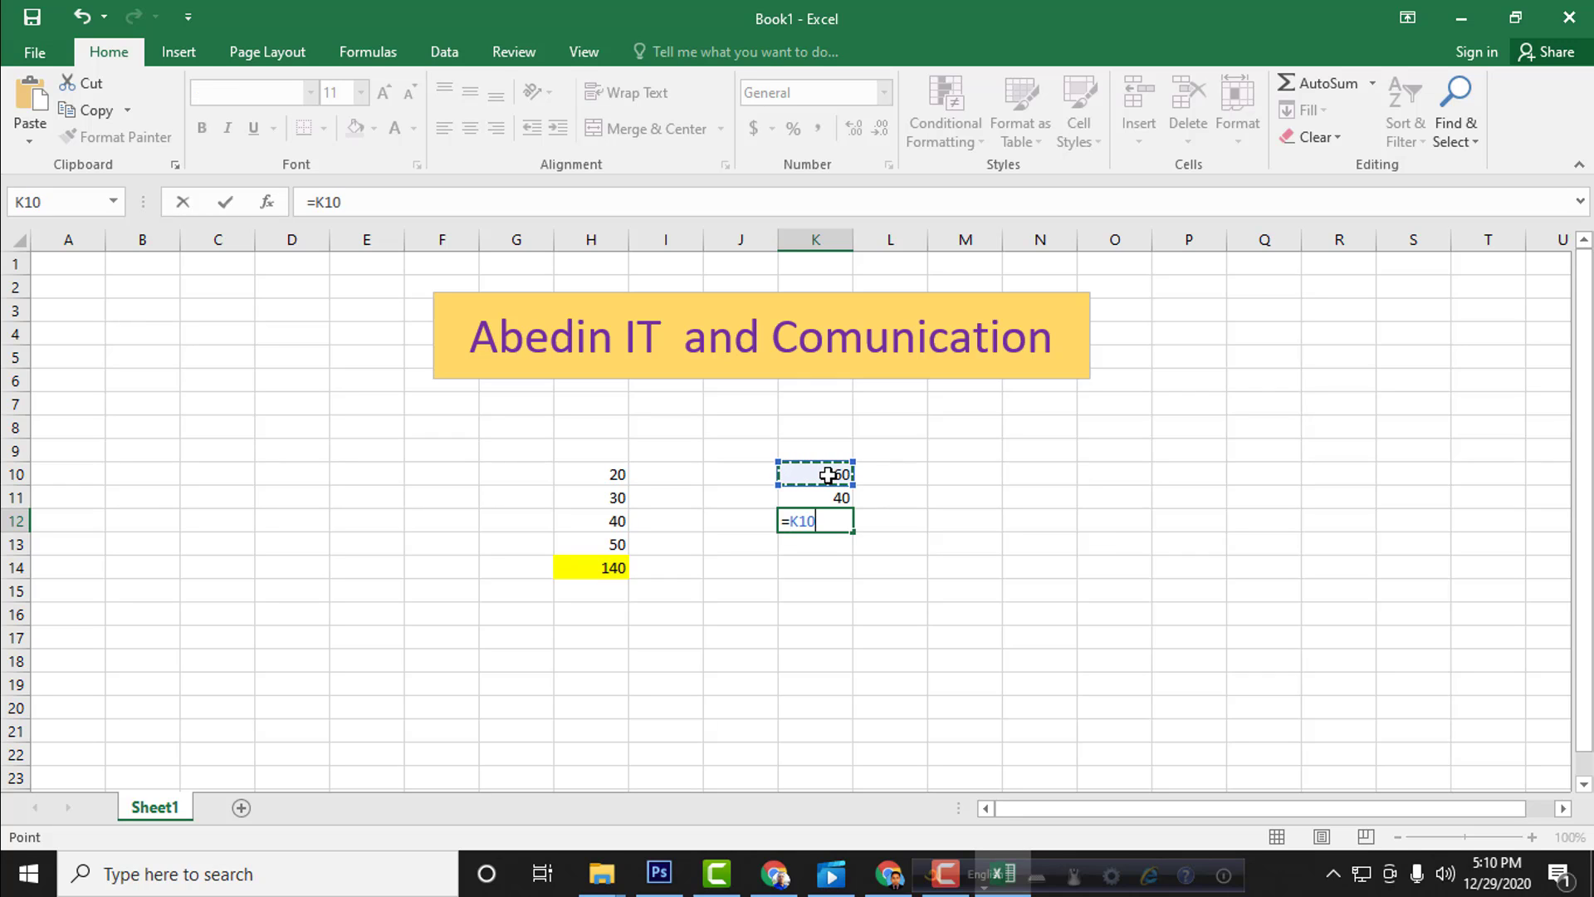
text(-)
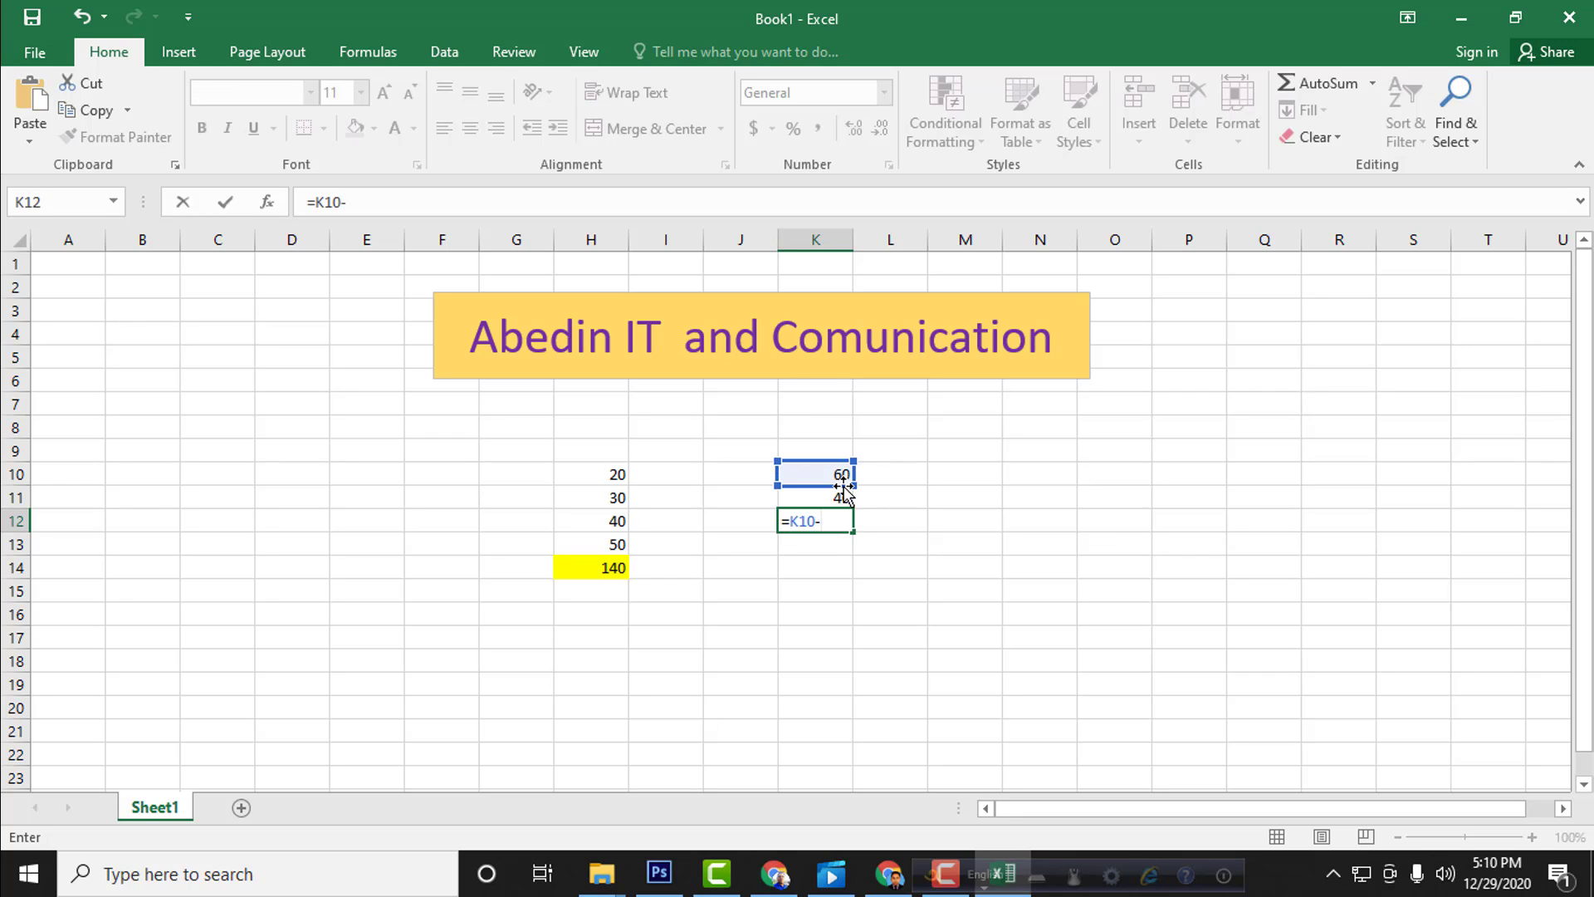
click(840, 494)
key(Return)
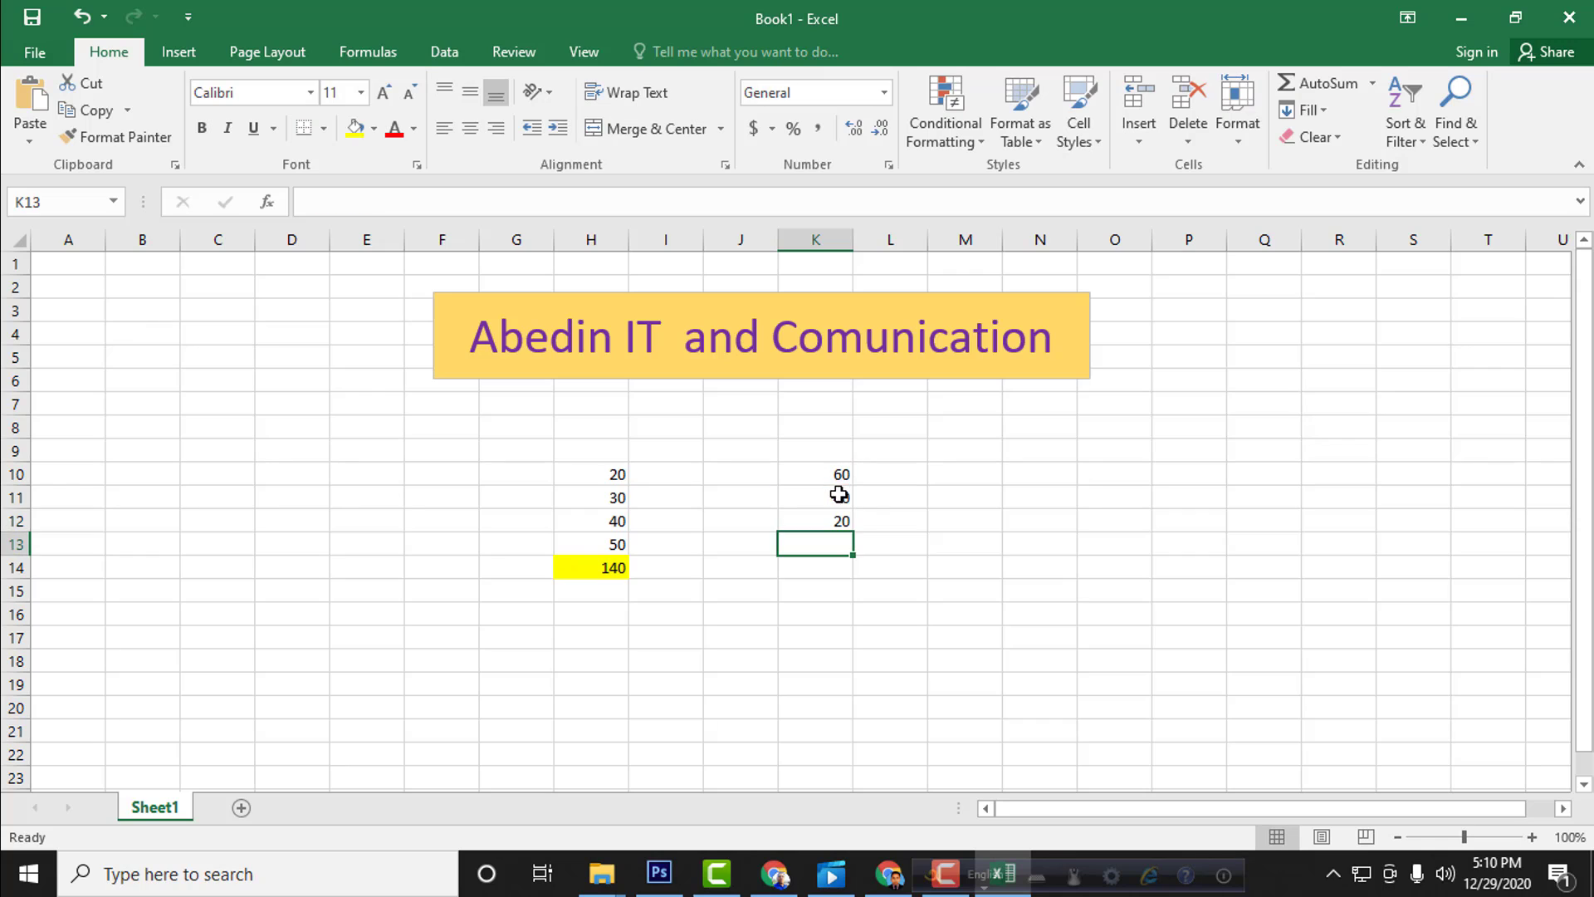
Step: Fill the subtraction result cell K12 with yellow
key(Up)
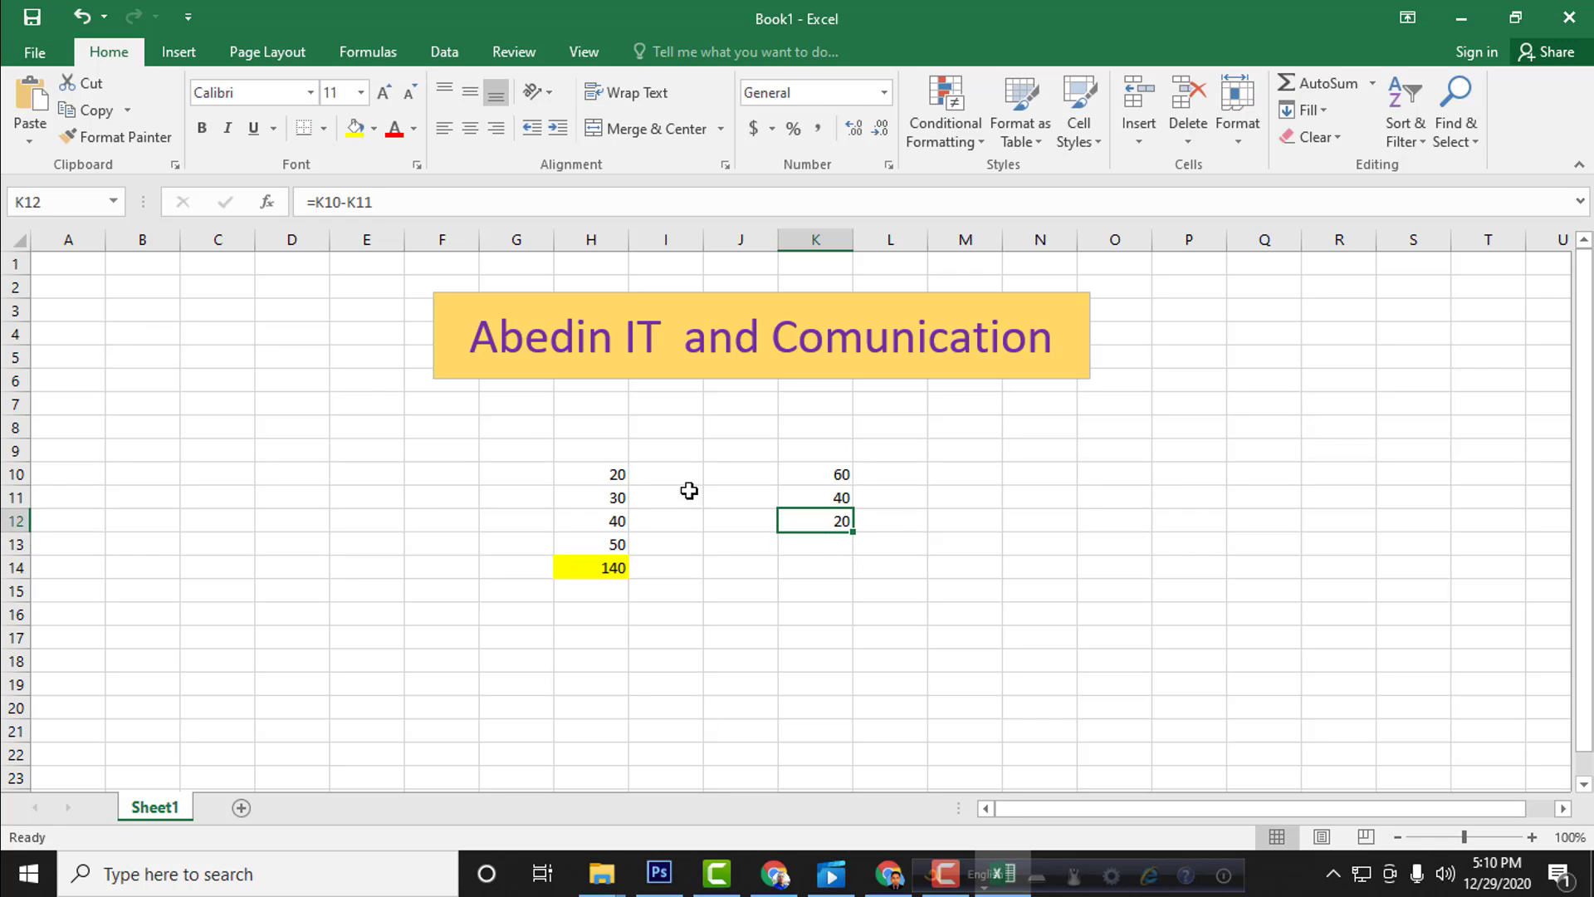
click(356, 127)
click(685, 596)
click(857, 594)
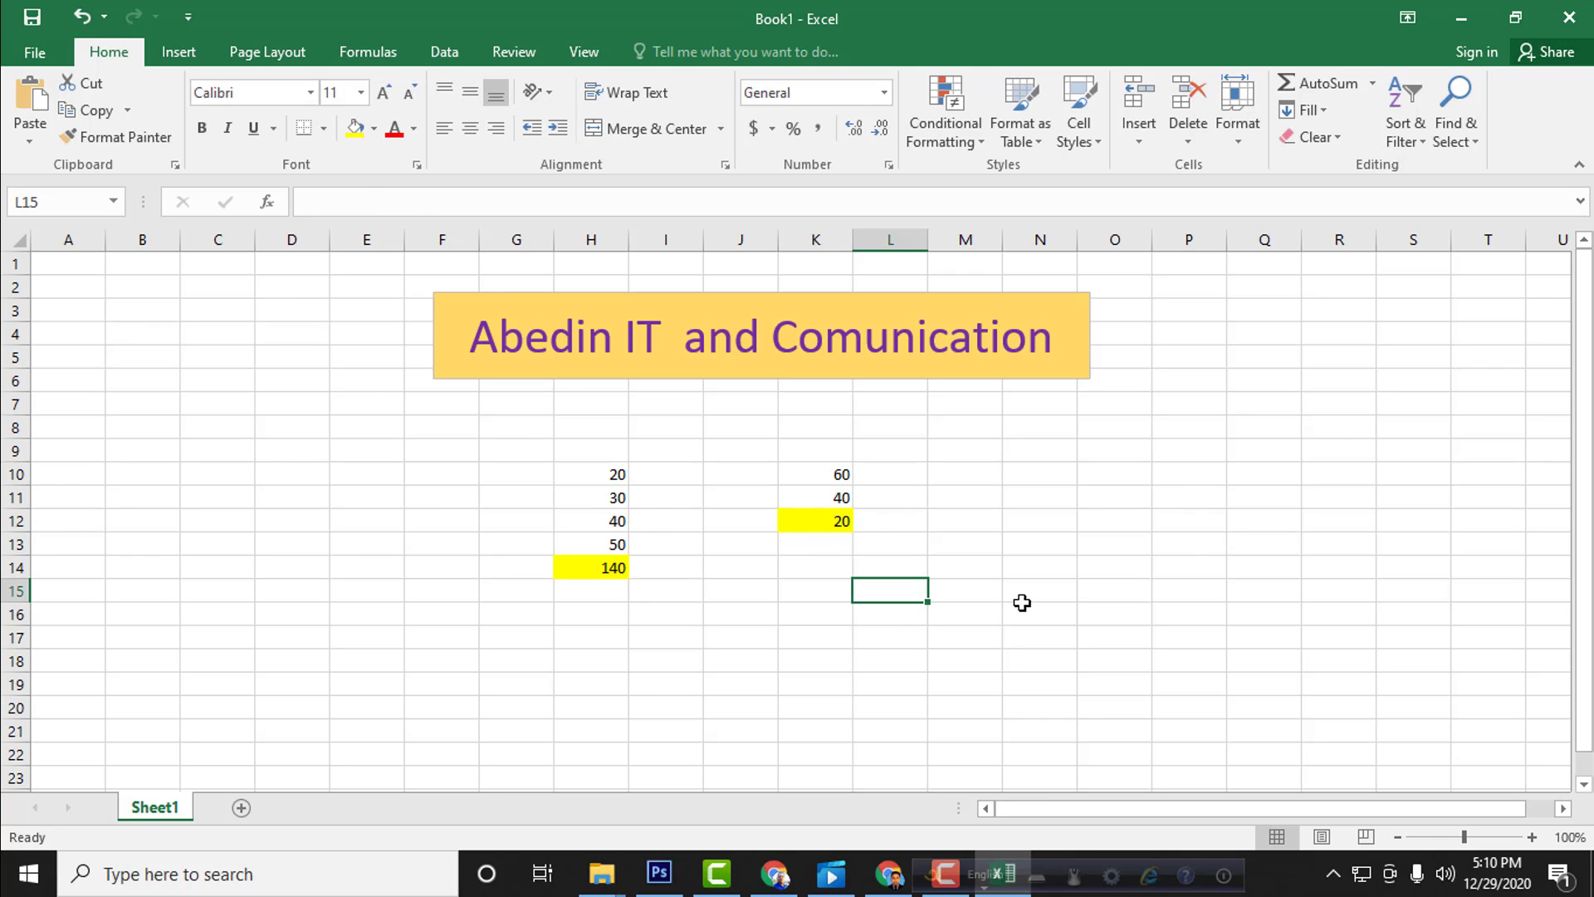
click(942, 863)
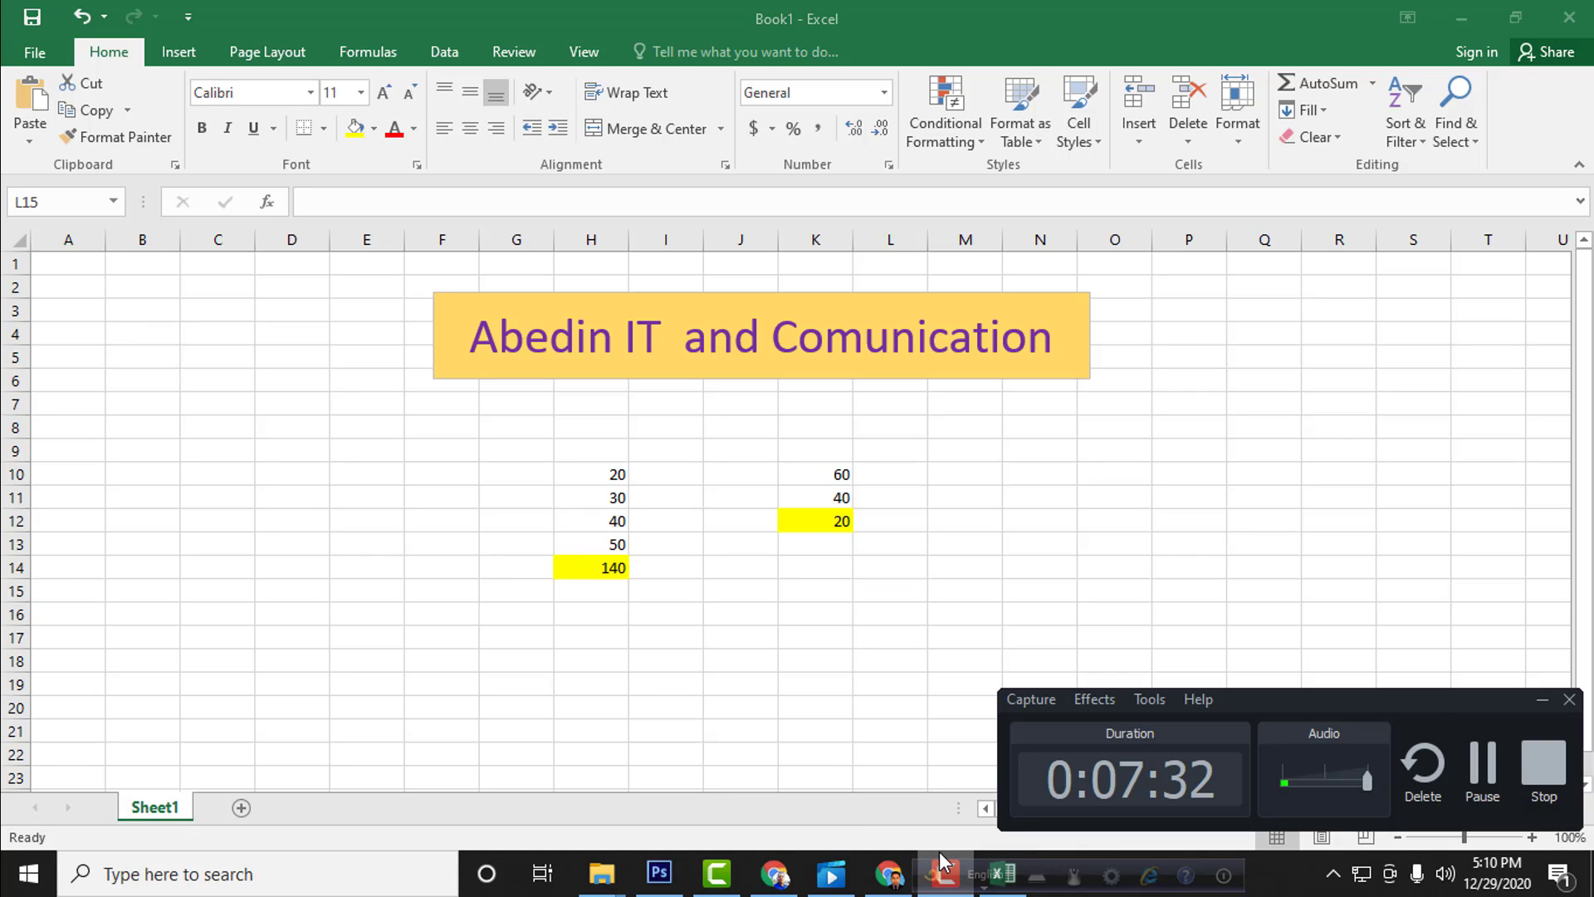
click(940, 853)
click(891, 477)
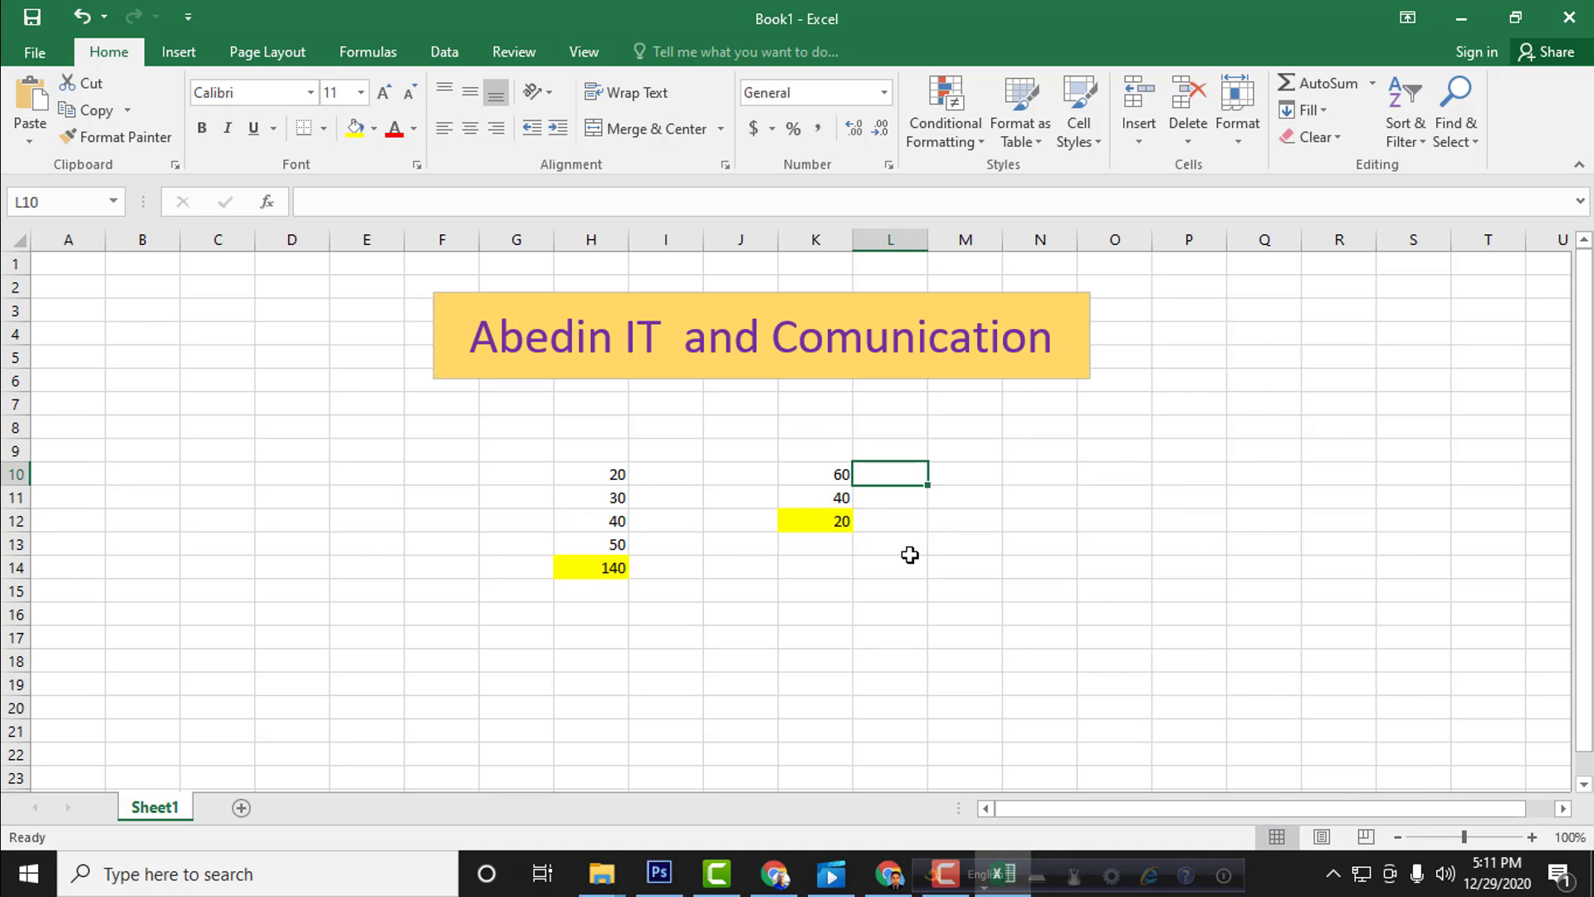
click(909, 562)
click(804, 593)
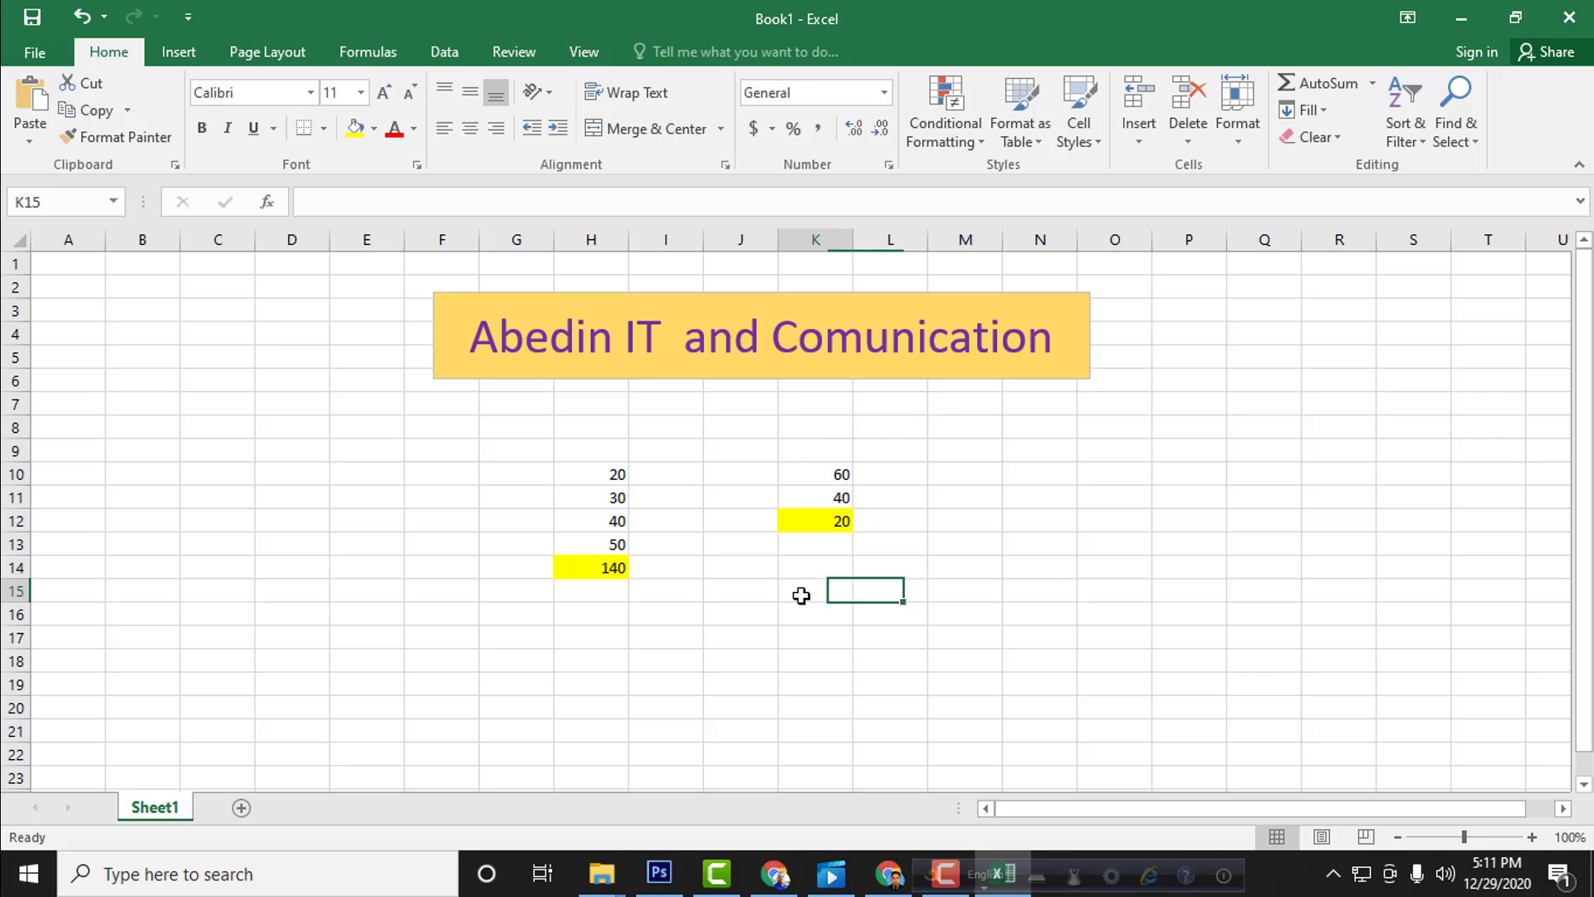
click(868, 542)
click(958, 536)
click(965, 478)
click(904, 548)
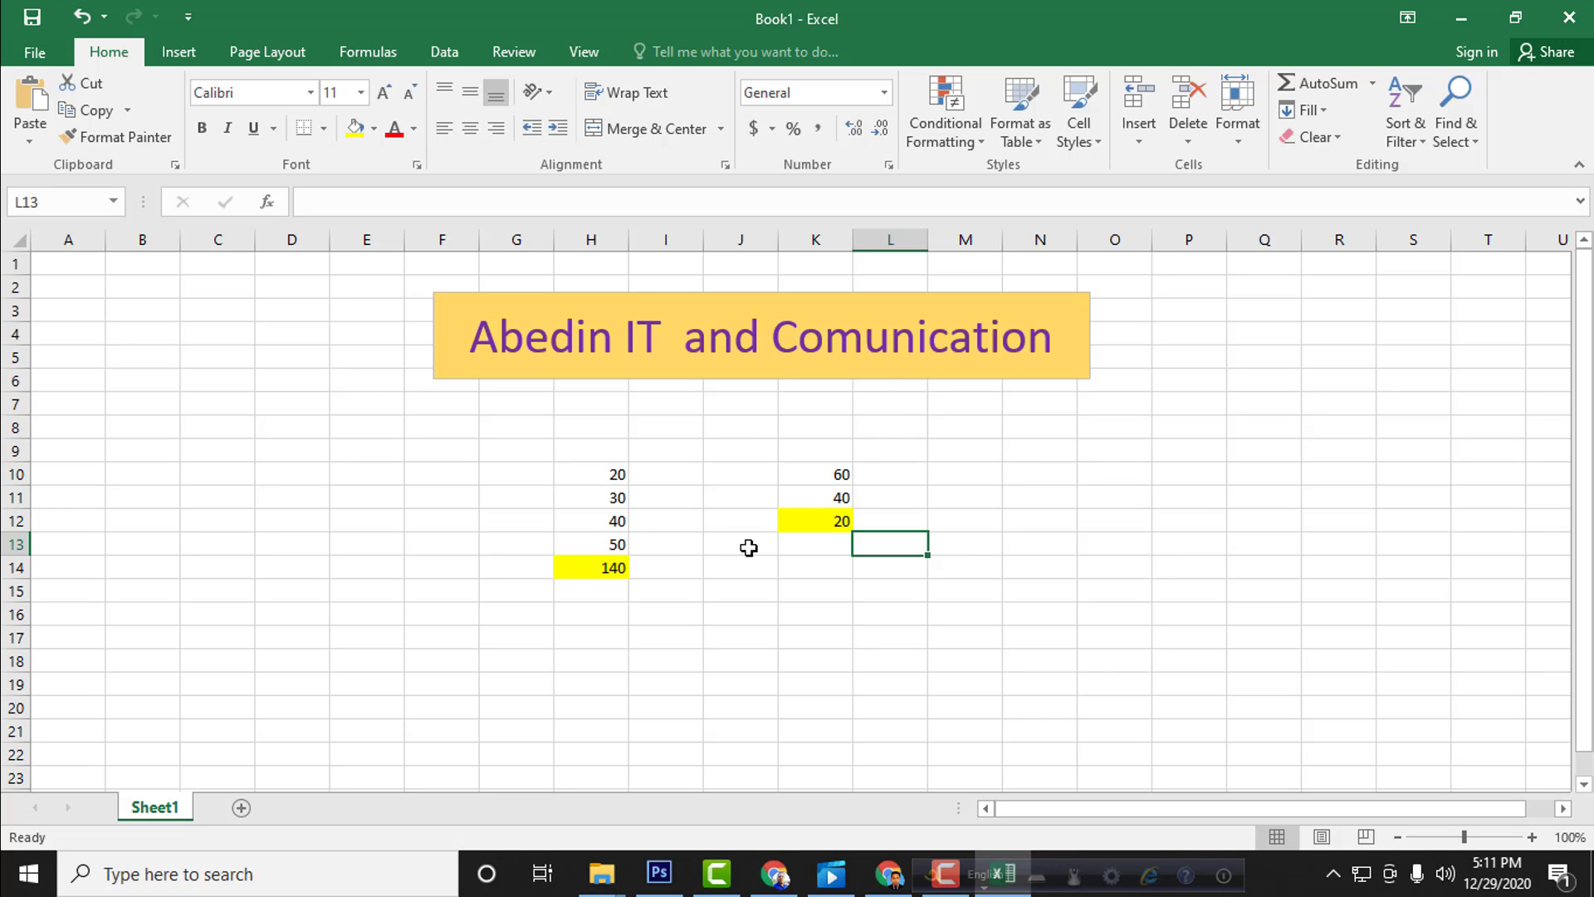
scroll(649, 544, down, 4)
scroll(747, 515, up, 4)
click(488, 362)
click(1183, 378)
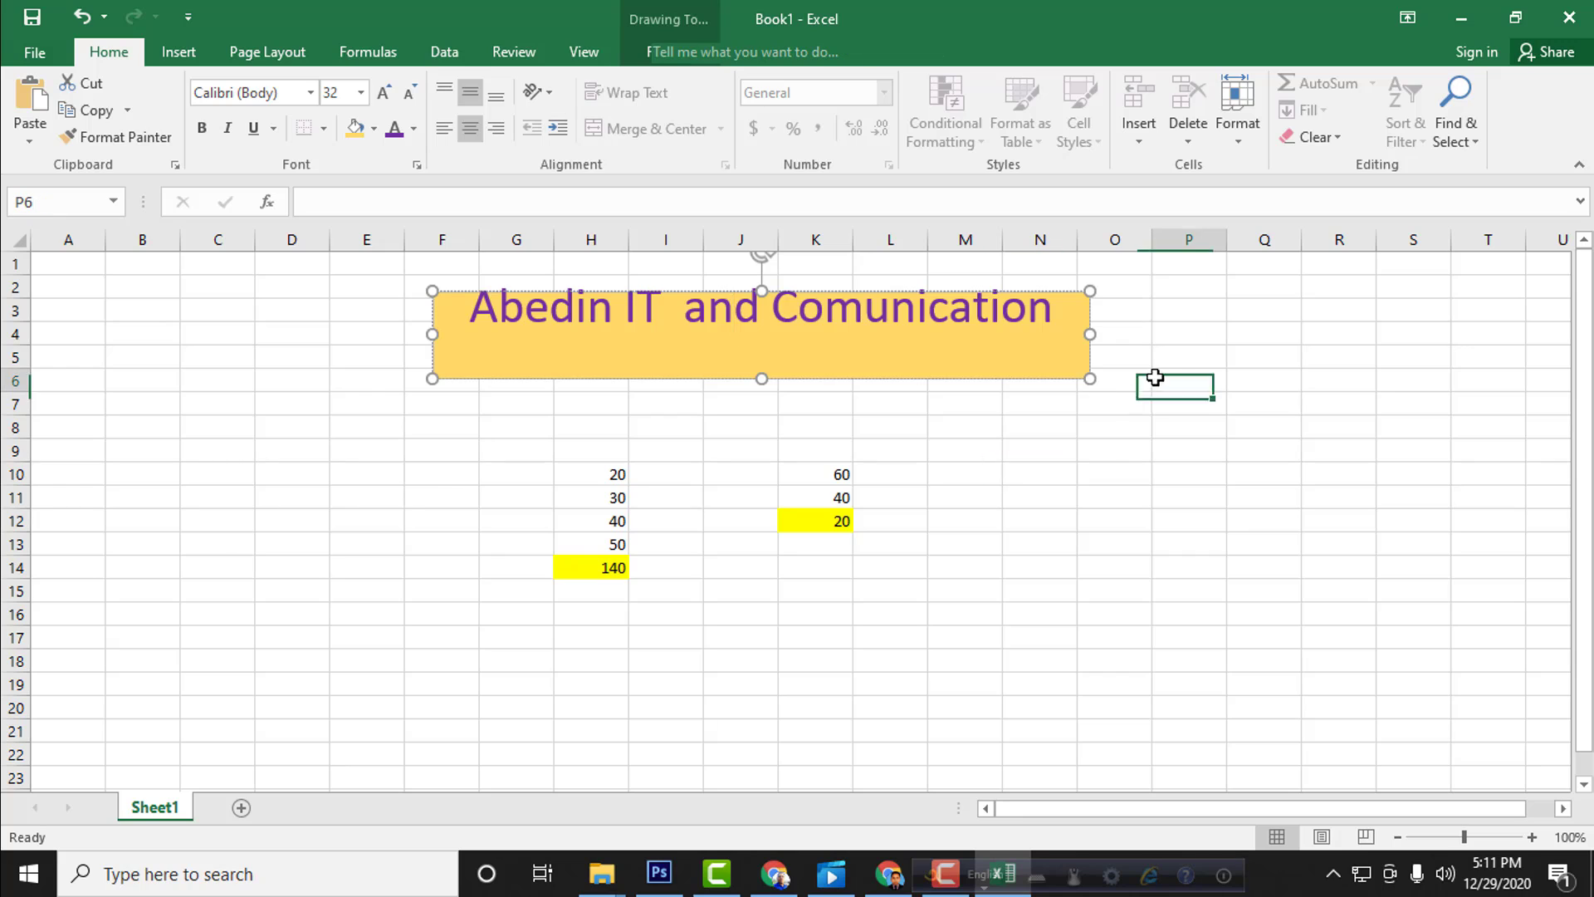
click(1230, 447)
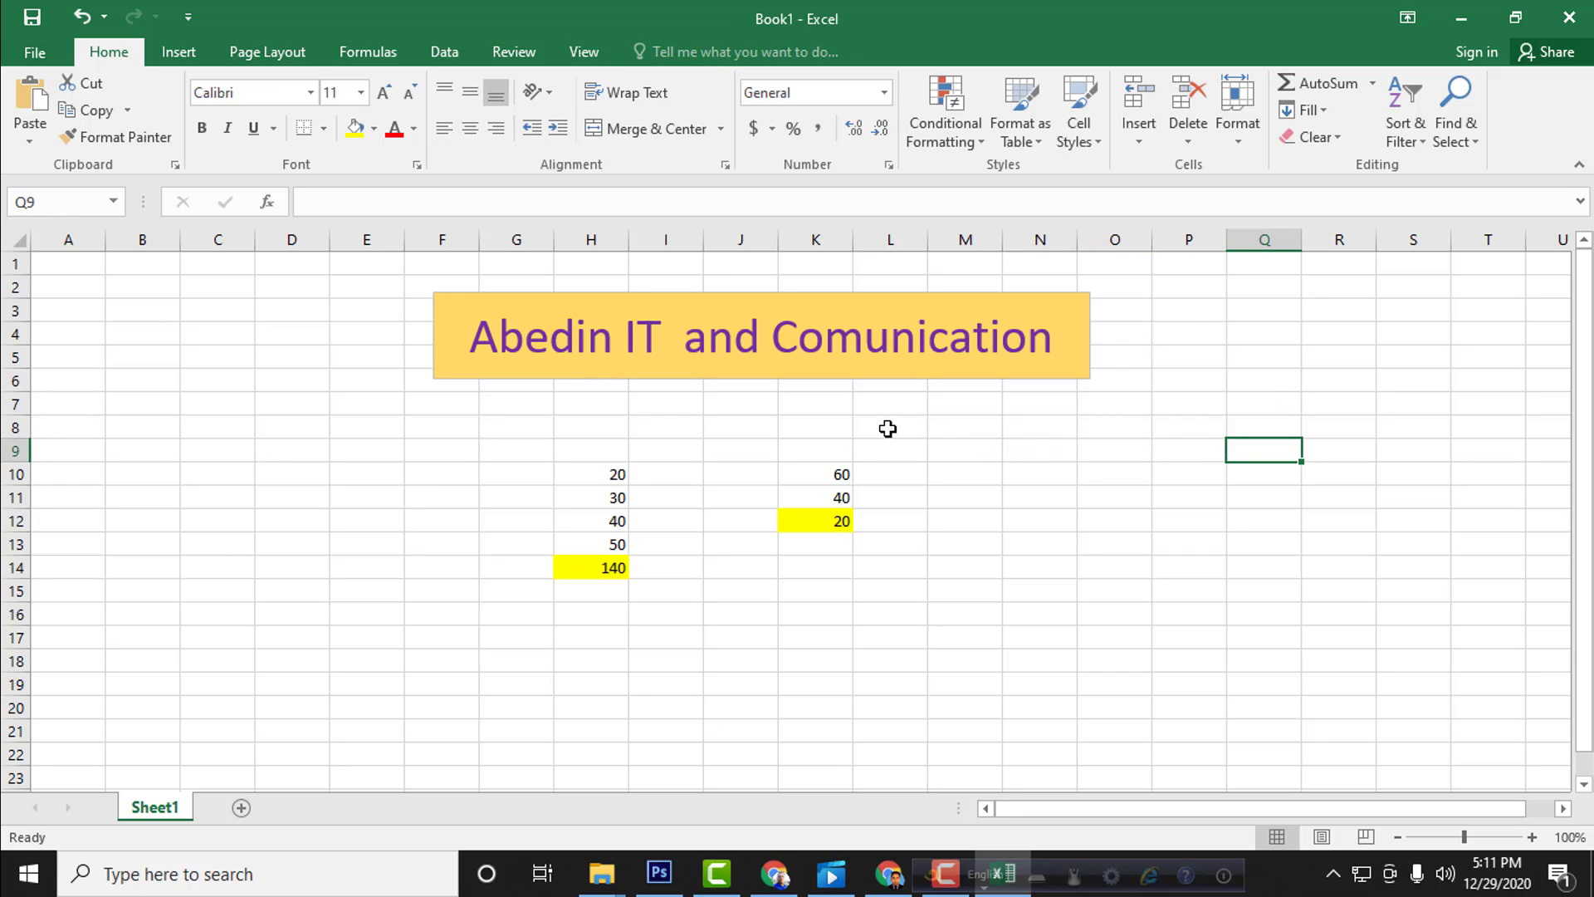
click(289, 538)
drag(384, 599, 389, 612)
click(460, 575)
click(443, 505)
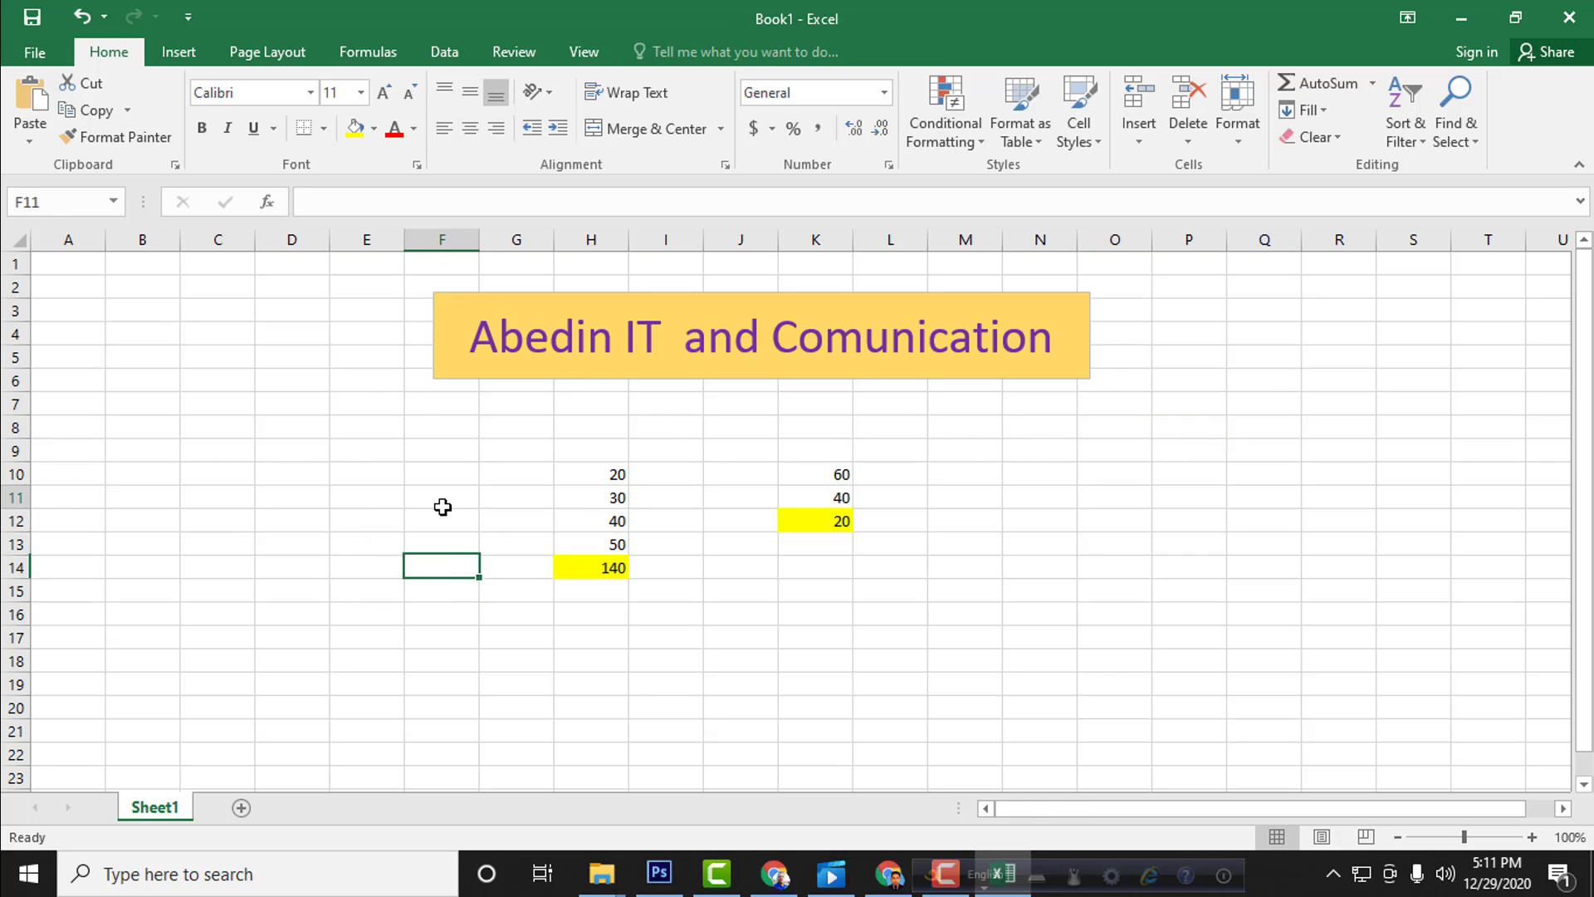
click(449, 570)
click(466, 591)
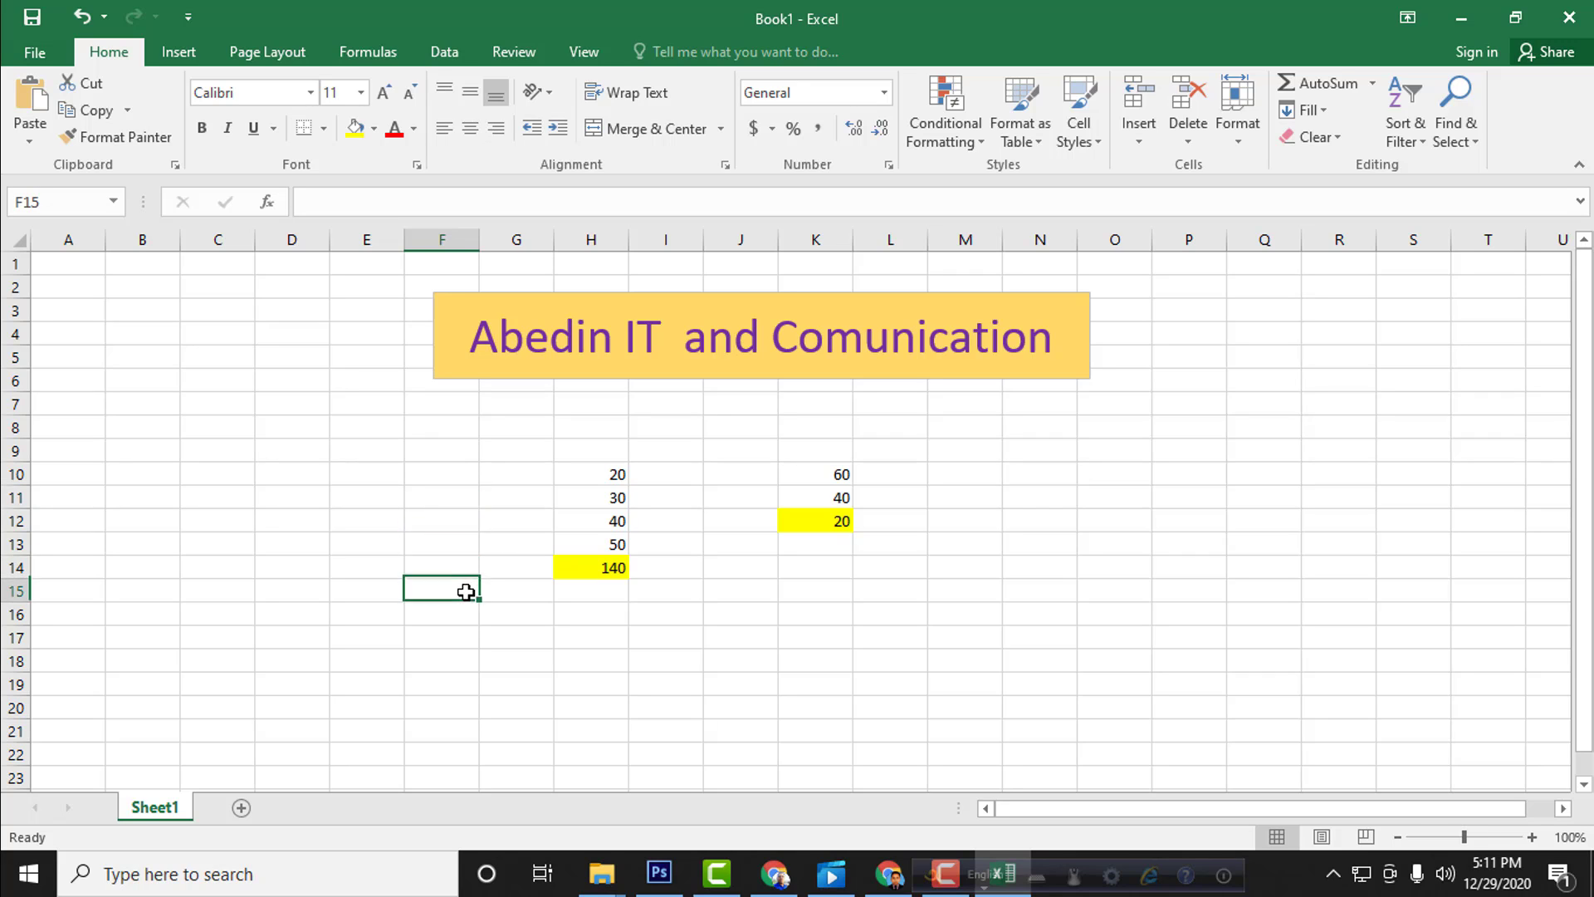
click(546, 618)
click(675, 655)
click(773, 613)
click(911, 612)
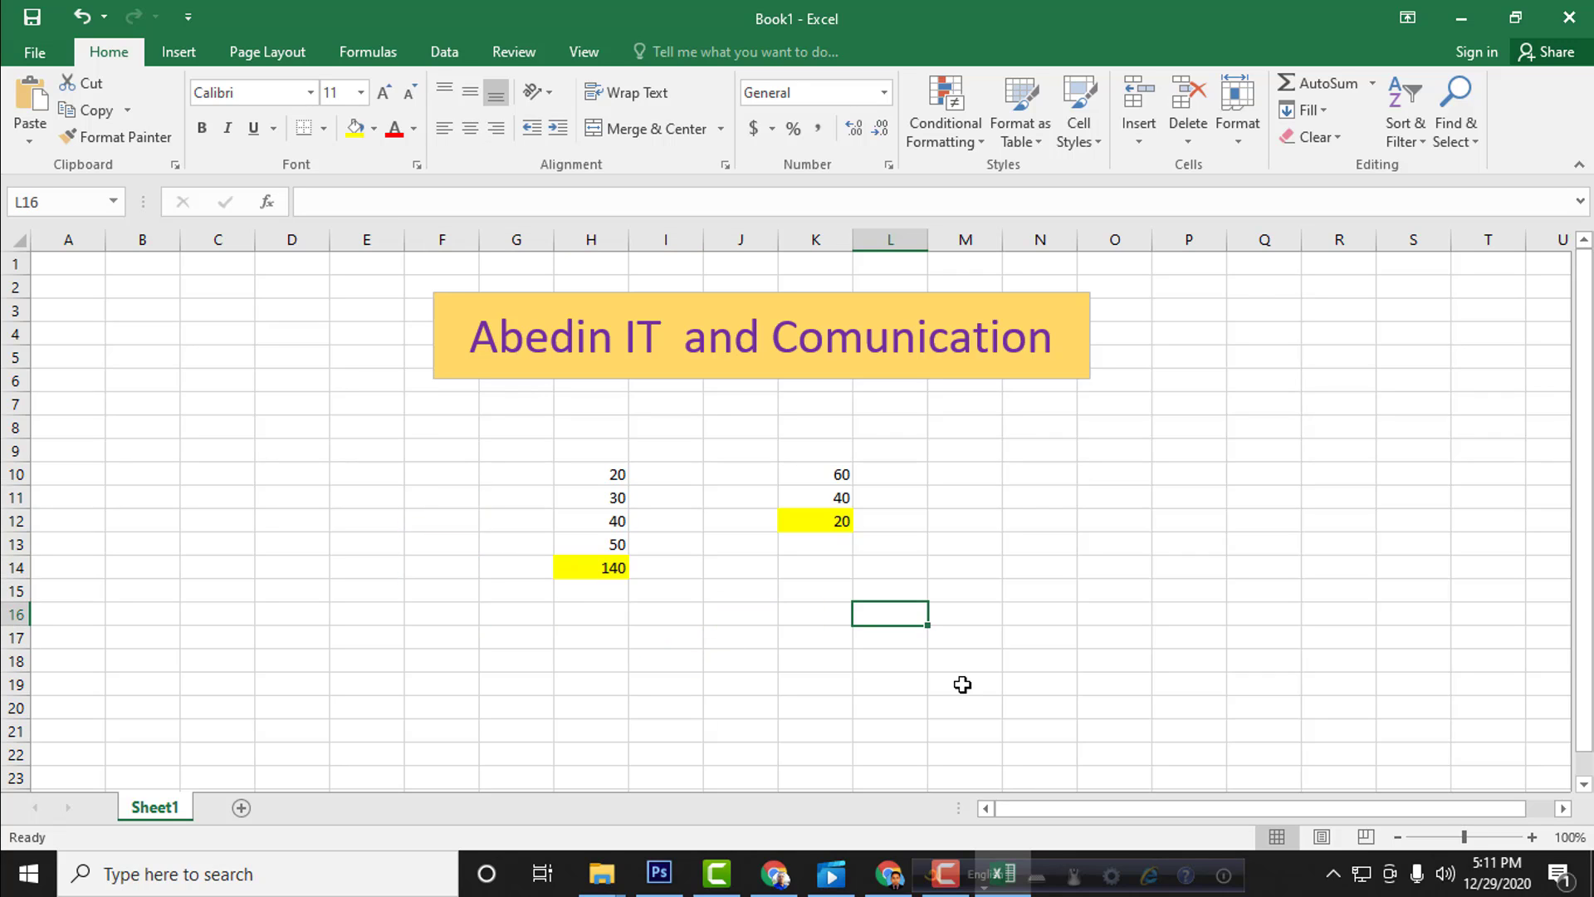